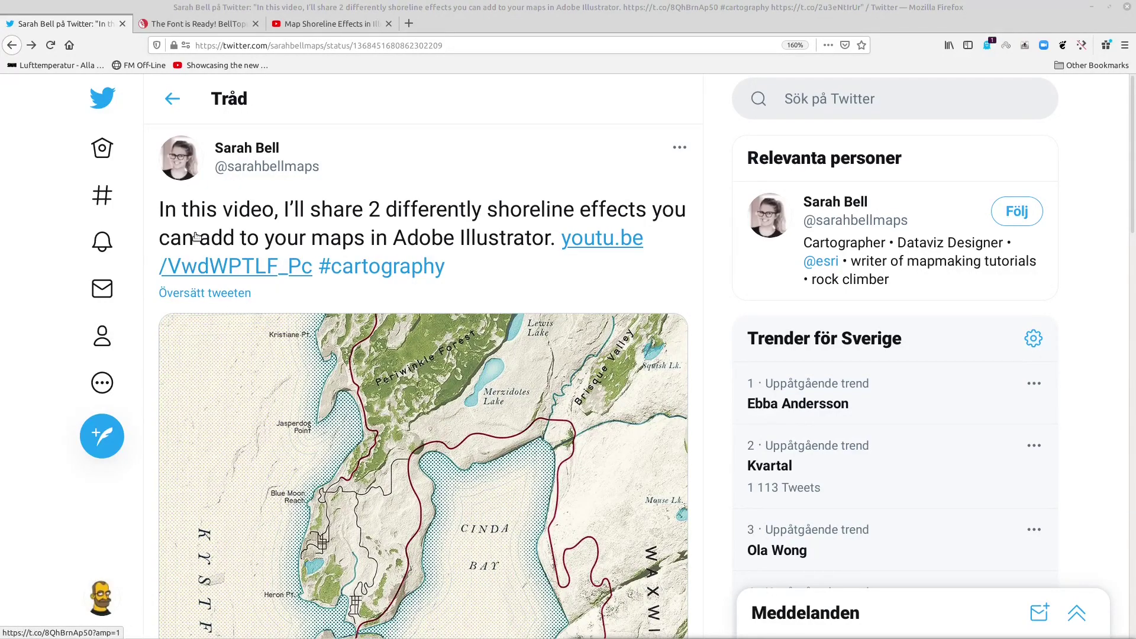
Examine the map shoreline effects in the BellTopo Sans font article and the Illustrator shoreline video, and switch to QGIS.
left_click(201, 25)
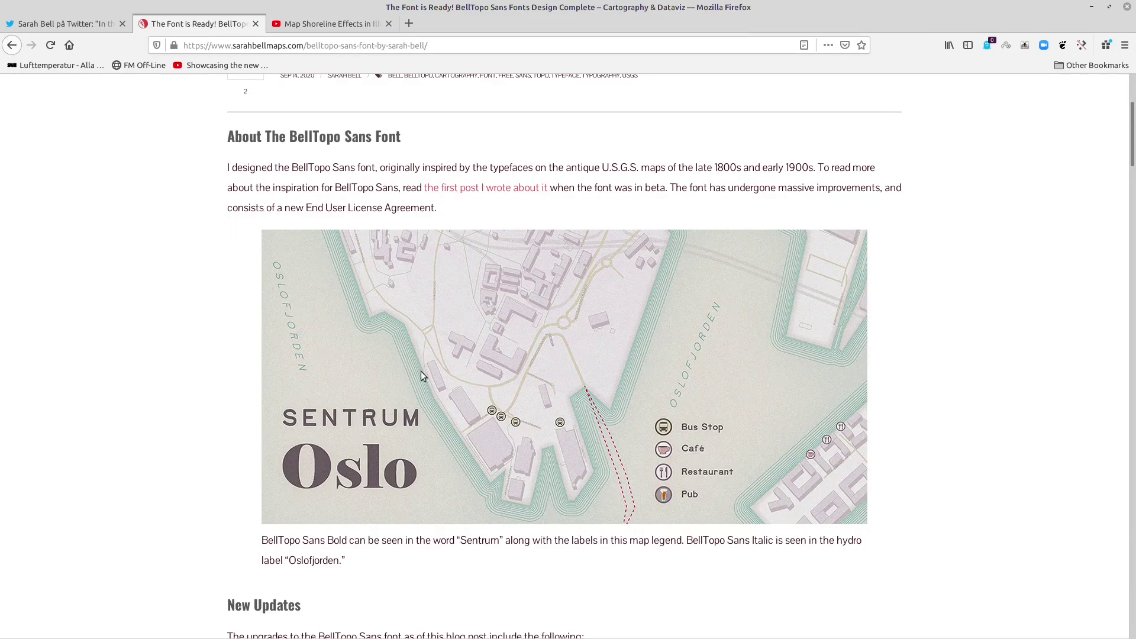
scroll(367, 390, "down", 5)
scroll(371, 380, "down", 20)
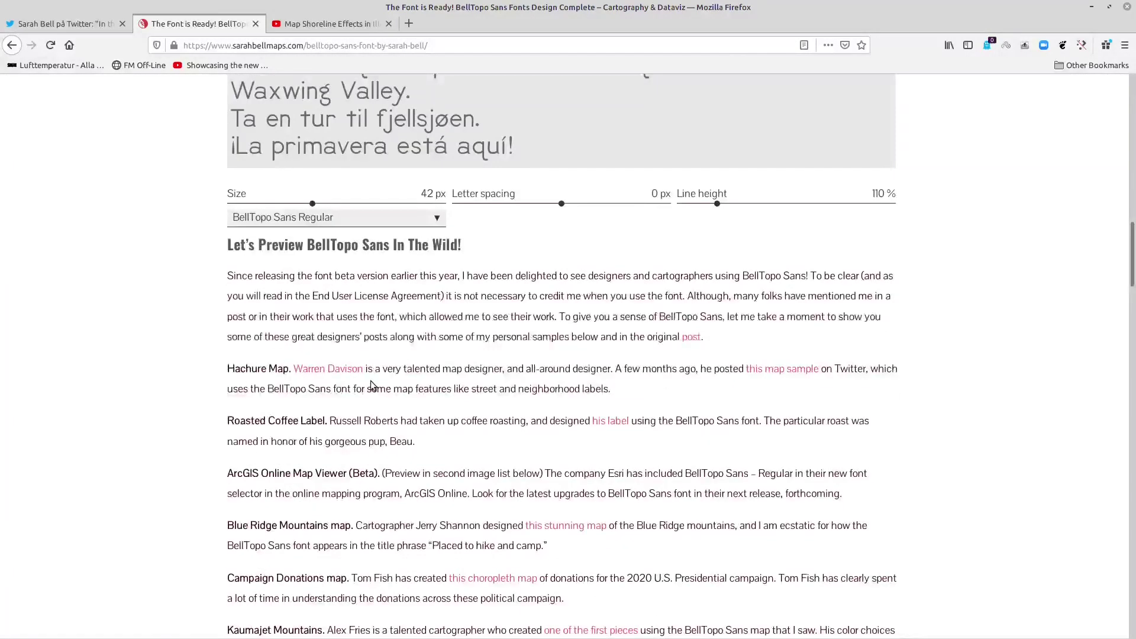
scroll(368, 385, "down", 20)
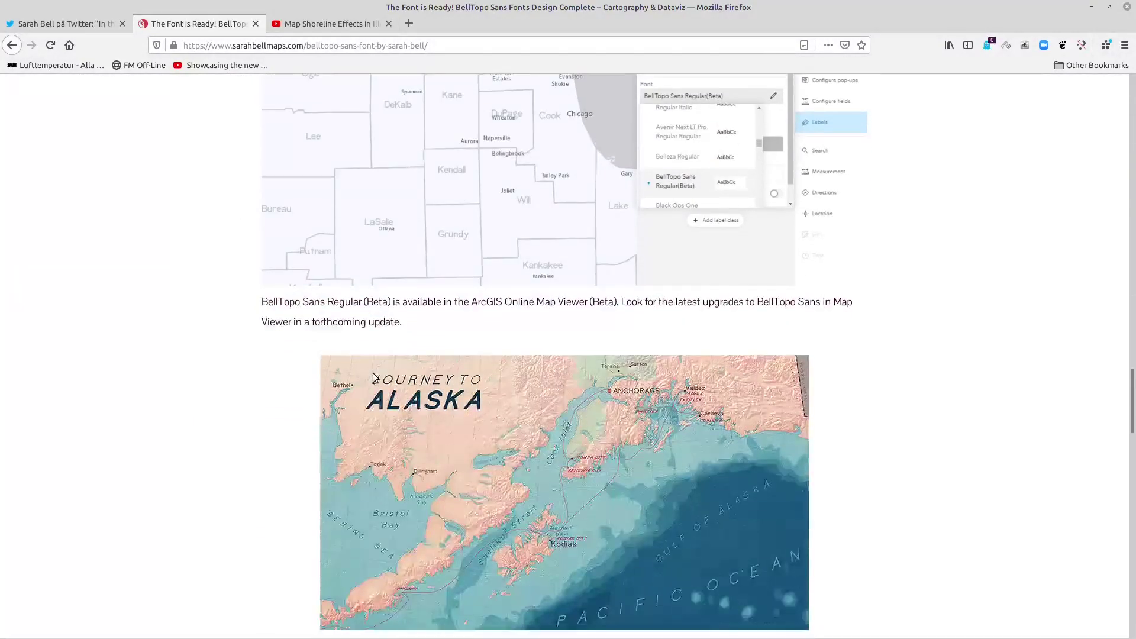
scroll(372, 355, "down", 2)
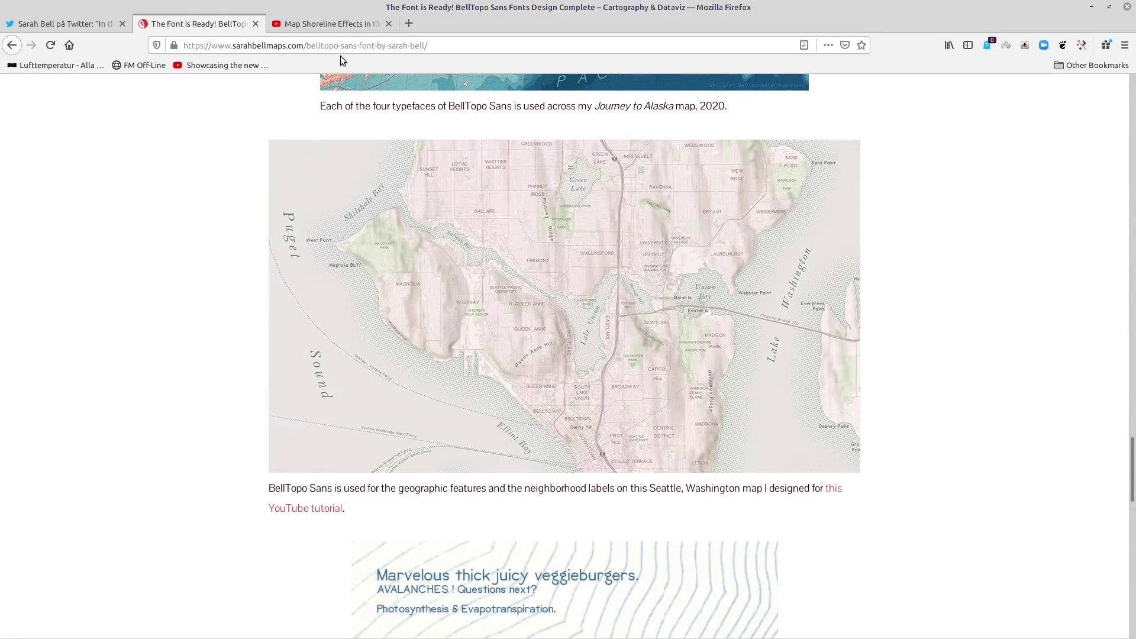
left_click(325, 27)
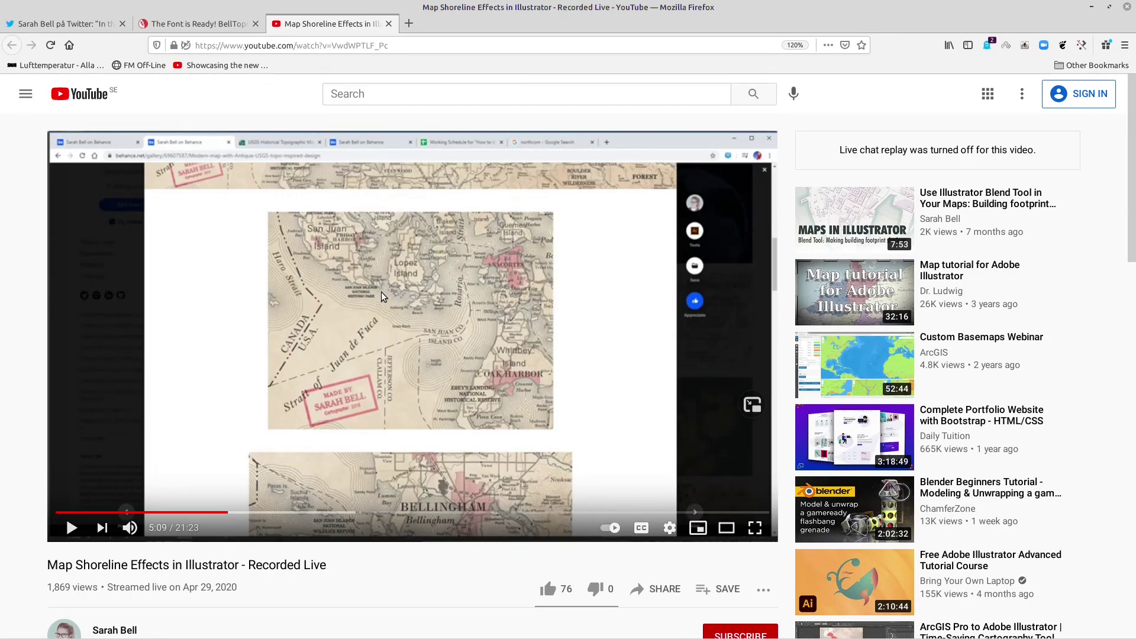
left_click(1093, 9)
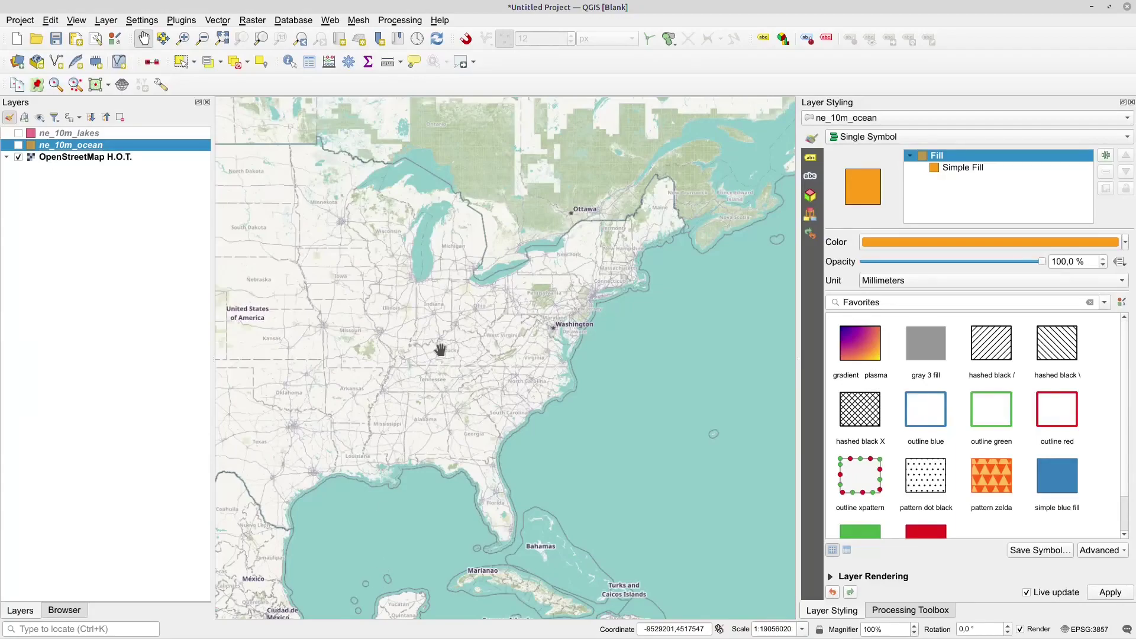
Turn on the ne_10m_ocean layer over the OpenStreetMap base and preview the ne_10m_lakes layer before hiding it again.
mouse_move(492, 342)
left_mouse_down()
mouse_move(474, 367)
mouse_move(480, 347)
left_mouse_up()
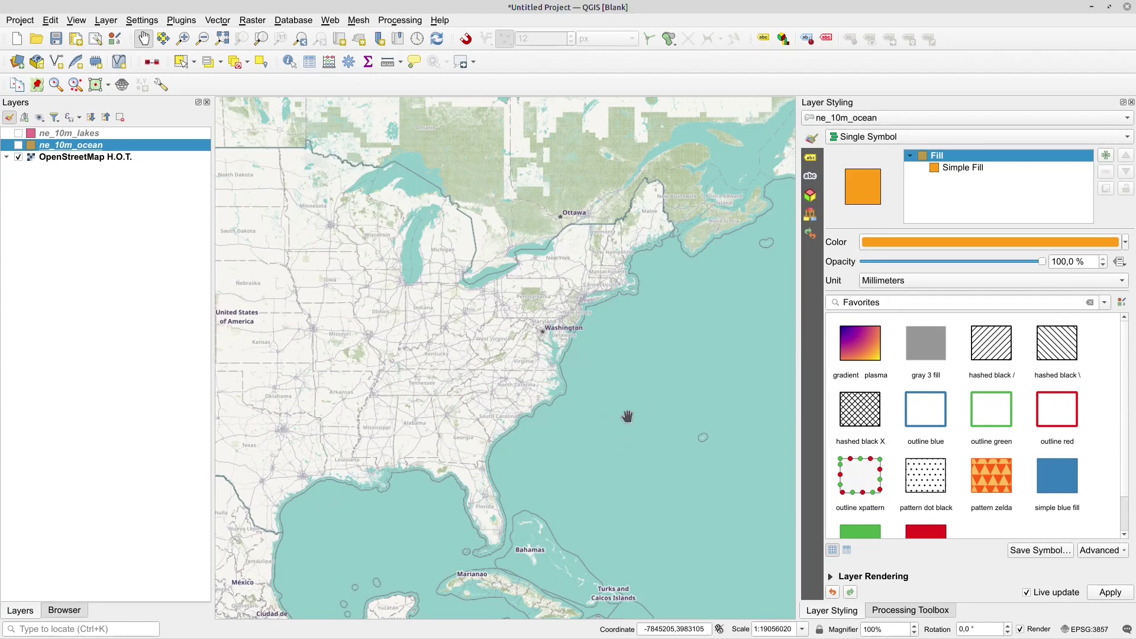
left_click_drag(619, 406, 586, 428)
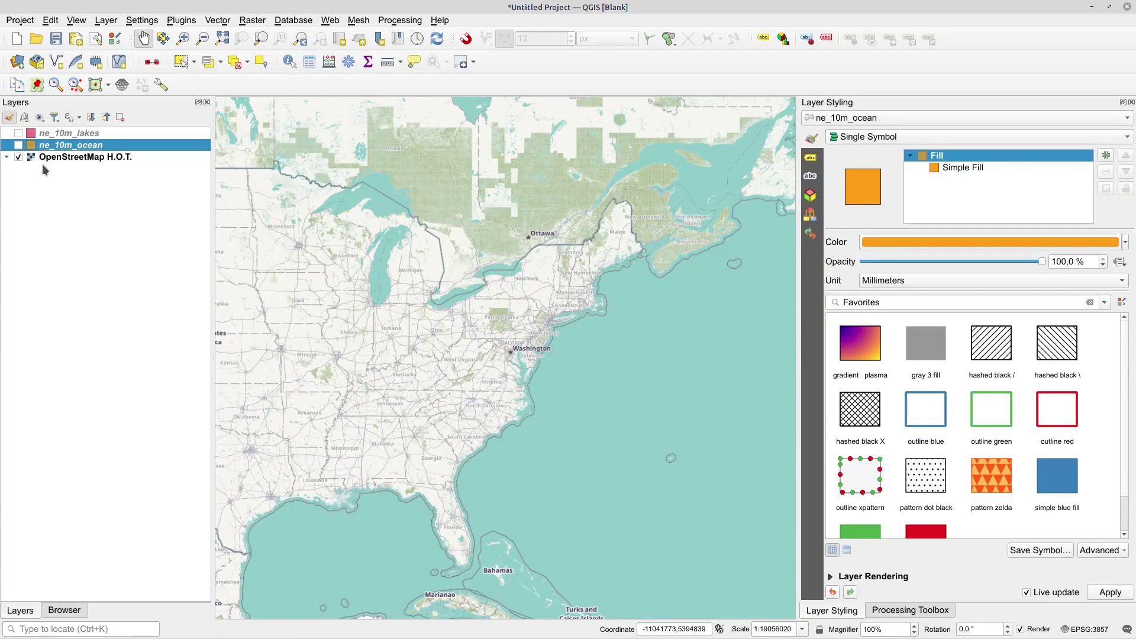
left_click(18, 145)
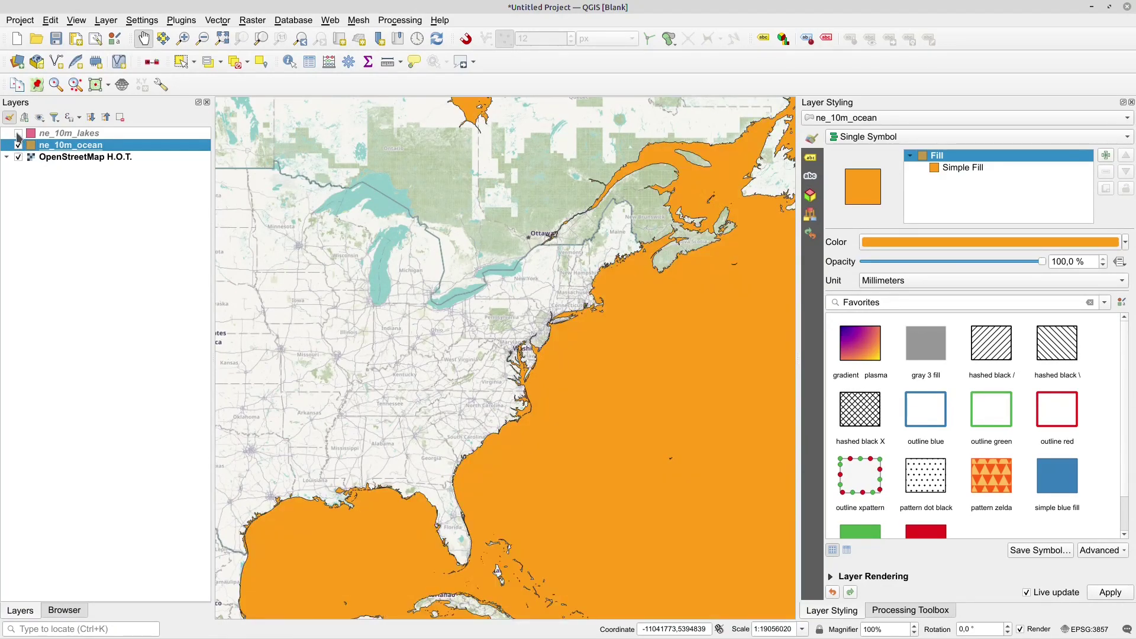
left_click(18, 133)
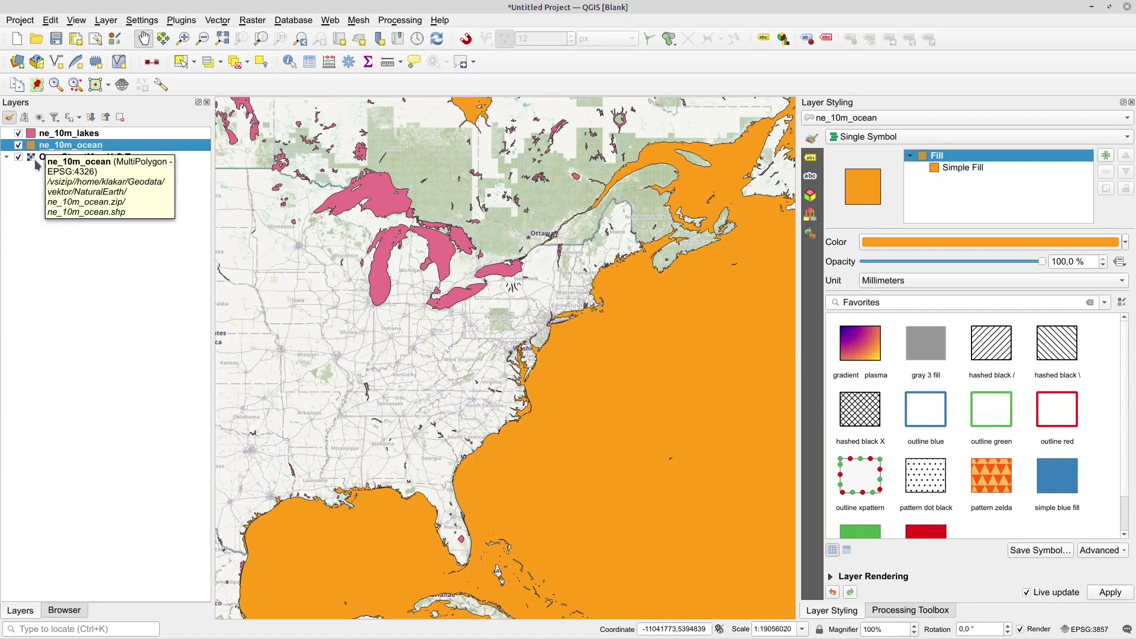
left_click(19, 134)
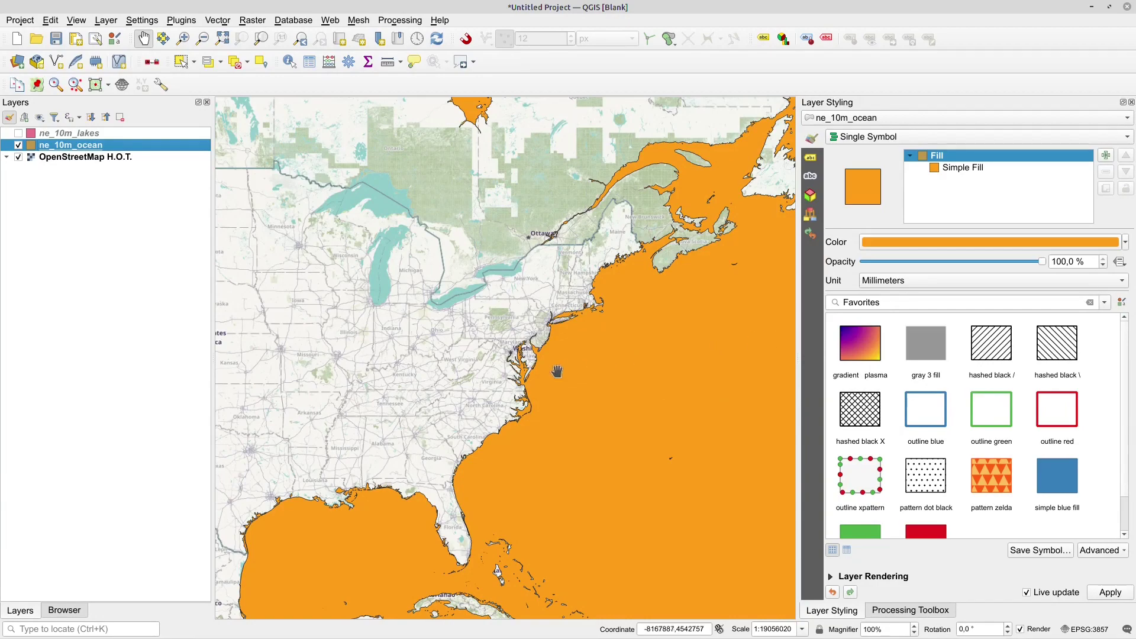
Change the ocean layer's Simple Fill symbol layer to a Point Pattern Fill.
scroll(551, 361, "up", 1)
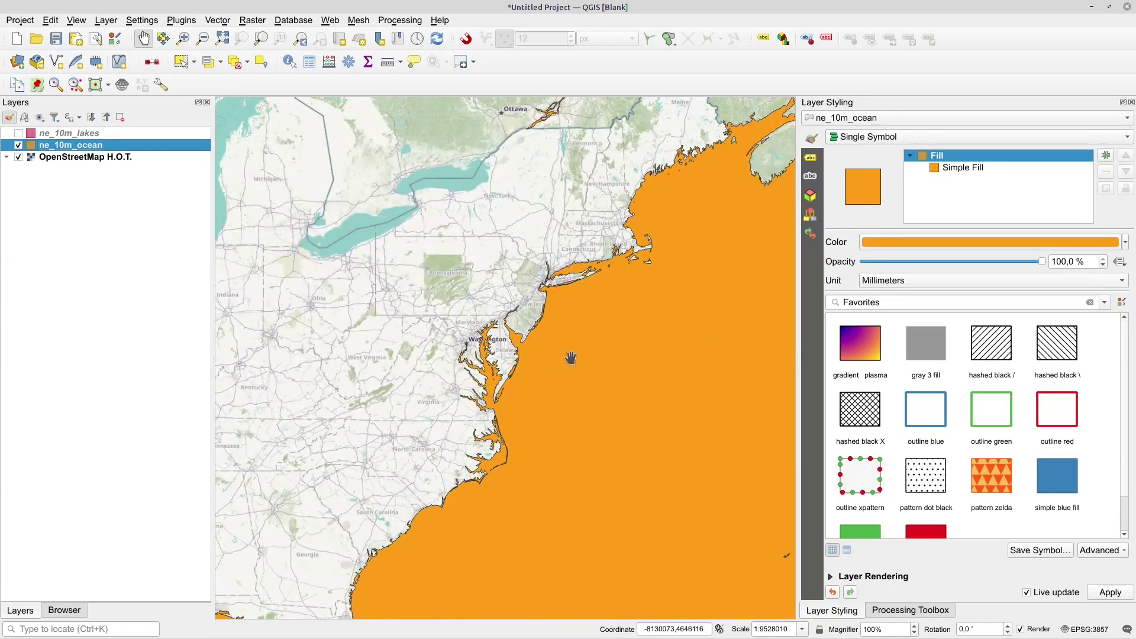
left_click_drag(570, 358, 538, 260)
left_click(968, 167)
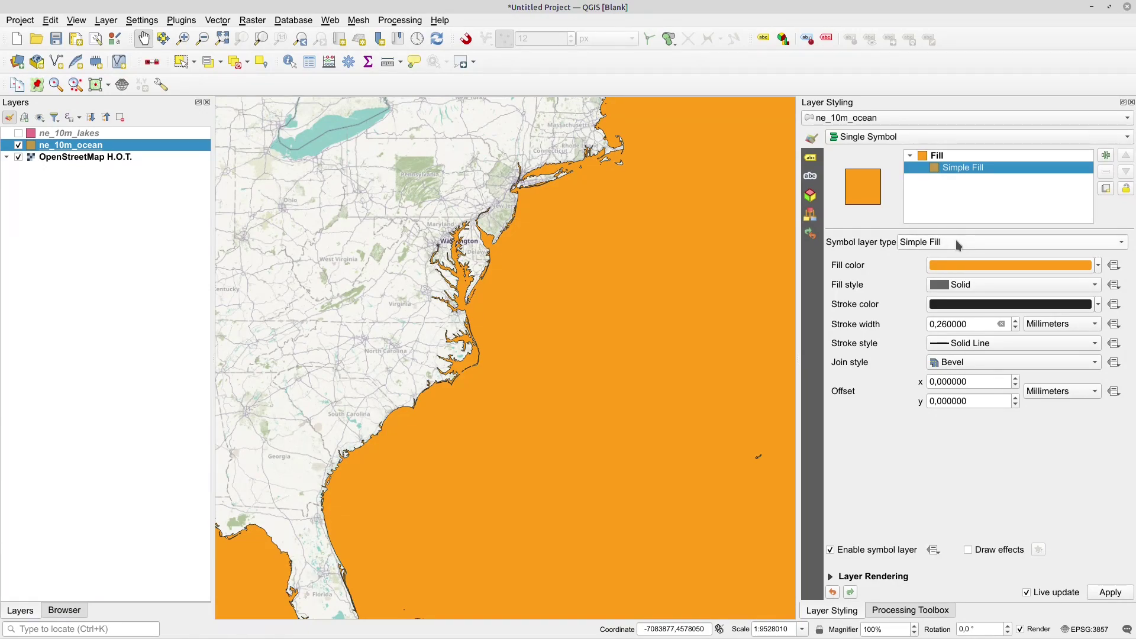
left_click(956, 240)
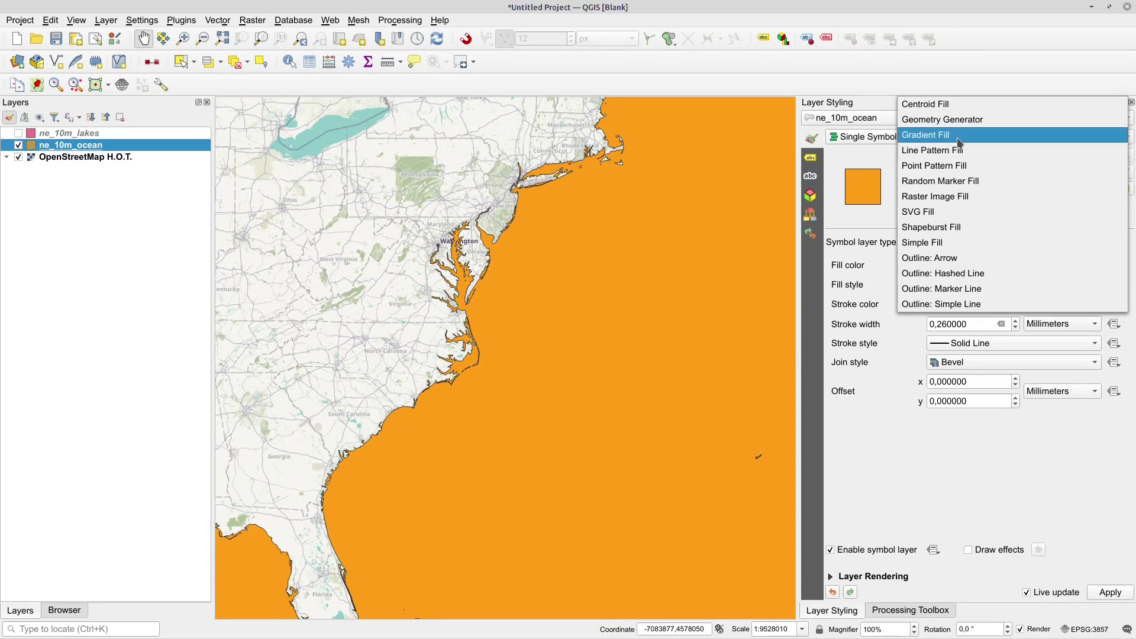
left_click(975, 166)
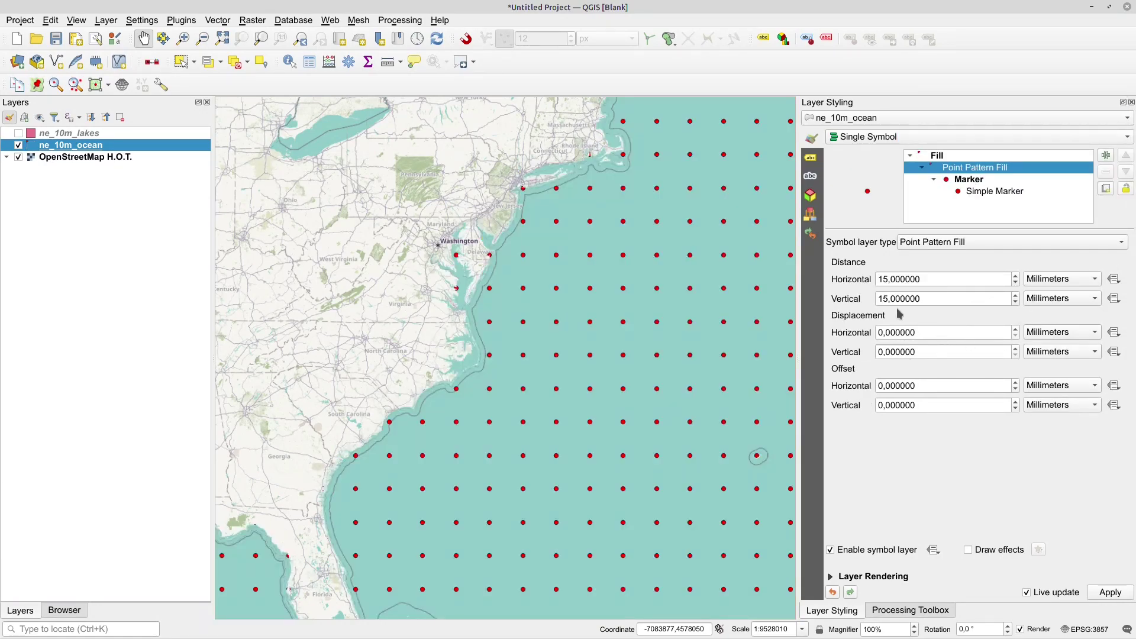
Remove the outline of the pattern's Simple Marker by setting its stroke style to No Pen.
left_click(1004, 190)
left_click(1080, 329)
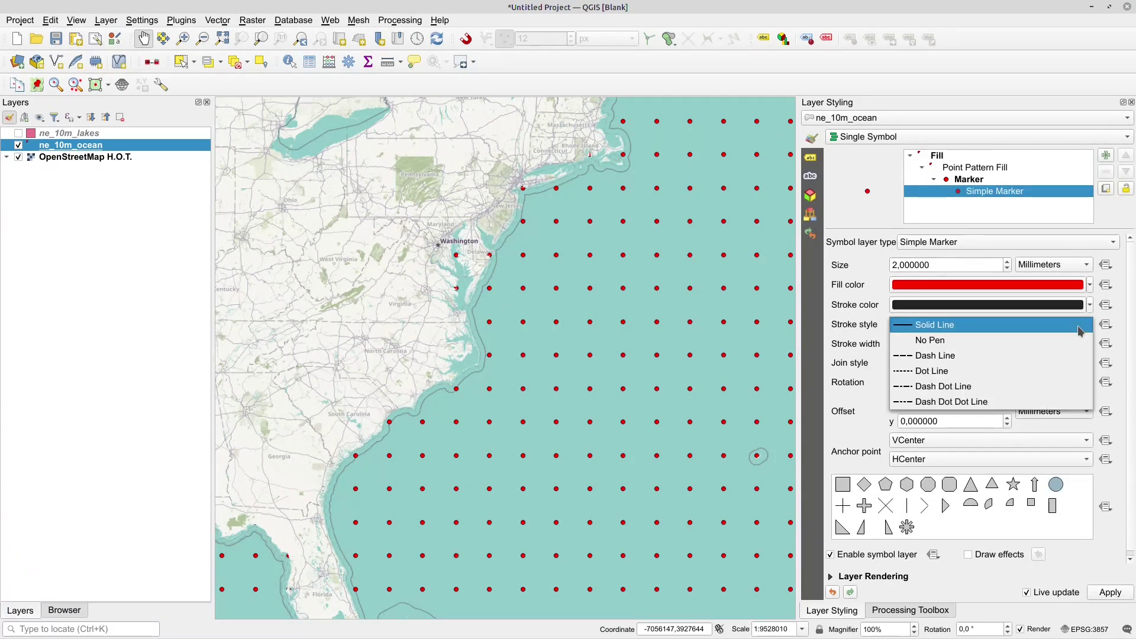
left_click(996, 345)
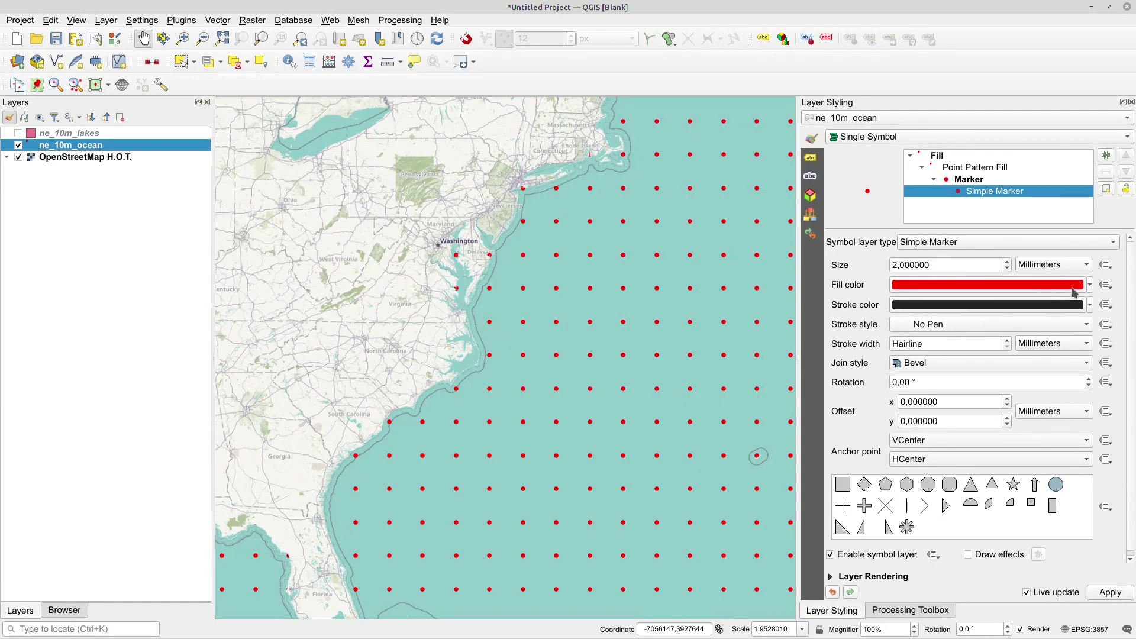
Give the Simple Marker a muted blue fill and increase its size to 2.2 mm.
left_click(1090, 285)
left_click(911, 409)
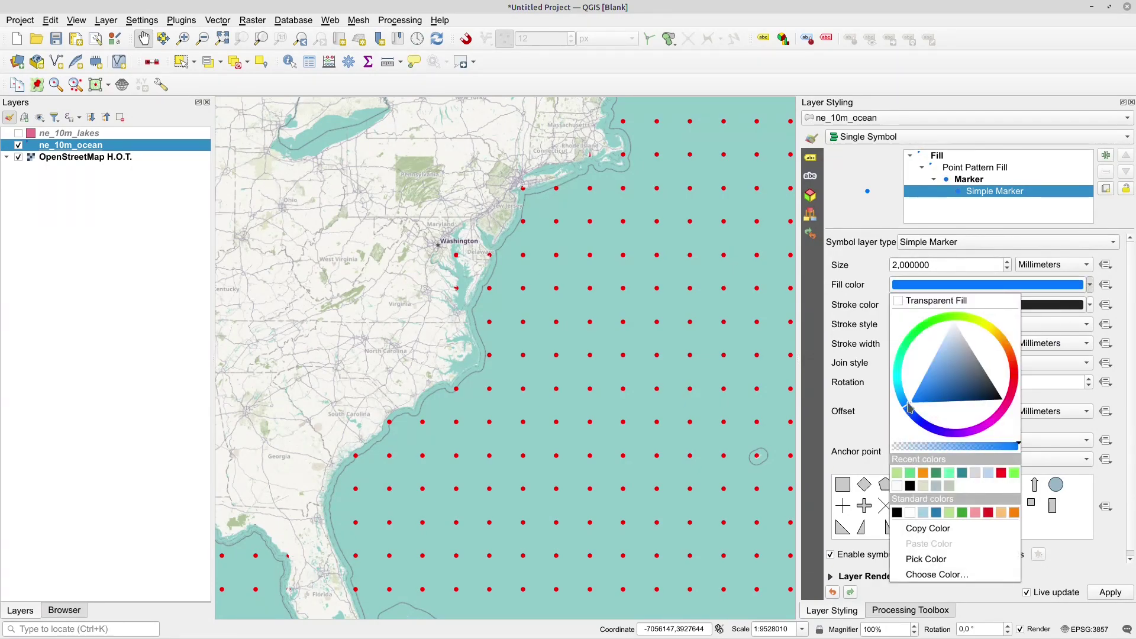
mouse_move(921, 396)
left_mouse_down()
mouse_move(946, 371)
mouse_move(900, 401)
left_mouse_up()
left_click_drag(946, 372, 955, 371)
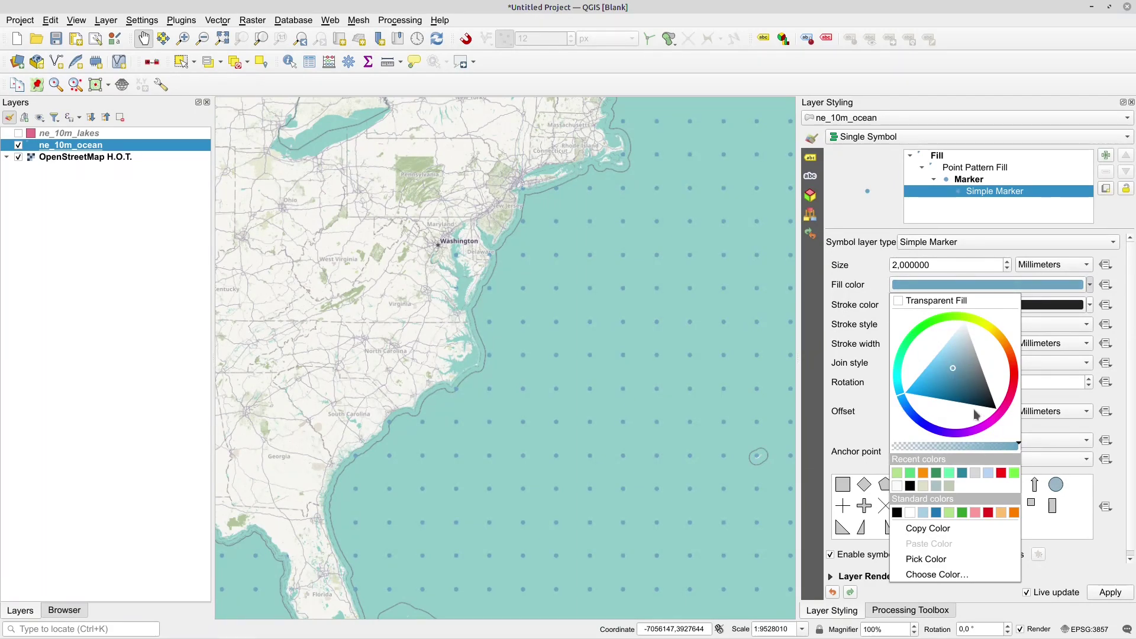
left_click(873, 325)
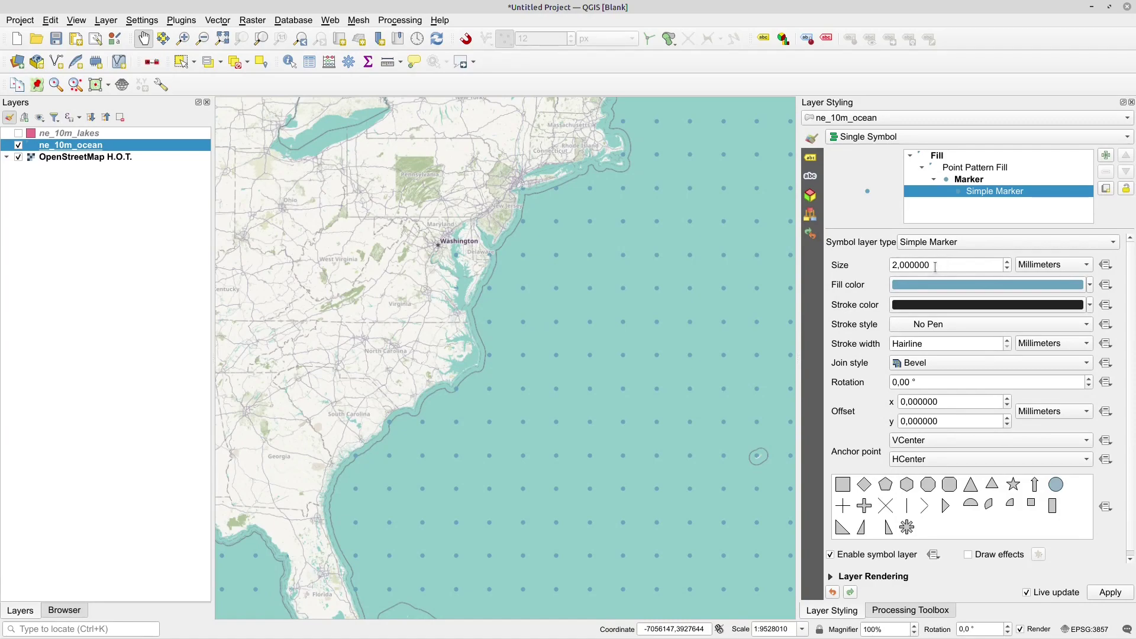
scroll(939, 263, "up", 1)
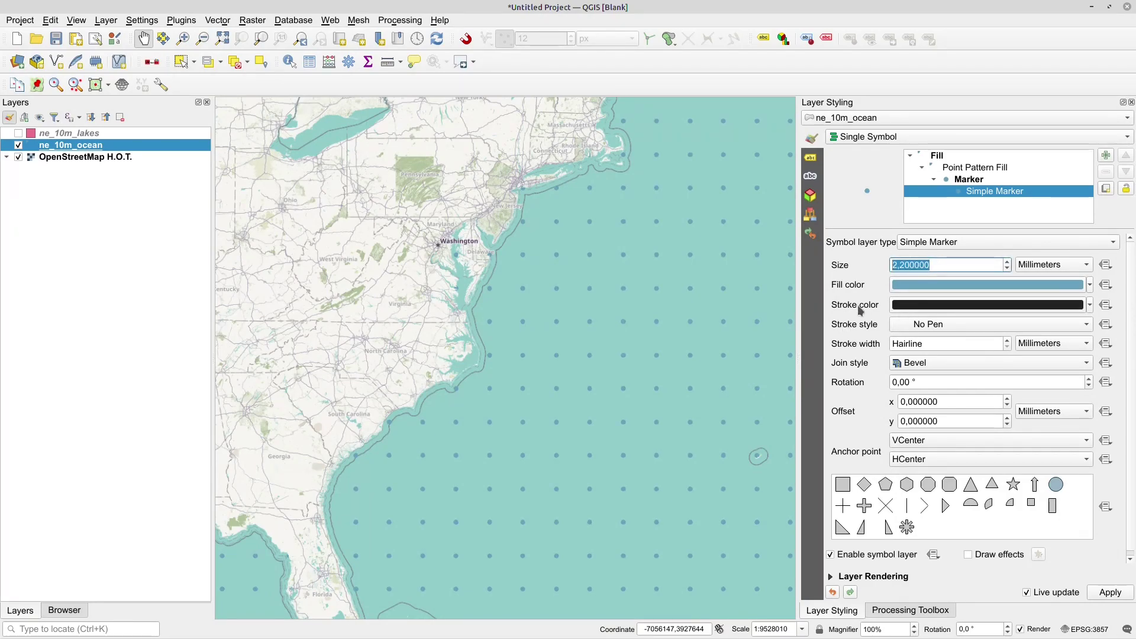
Set the Point Pattern Fill's horizontal and vertical distances to 4 mm each.
left_click(965, 170)
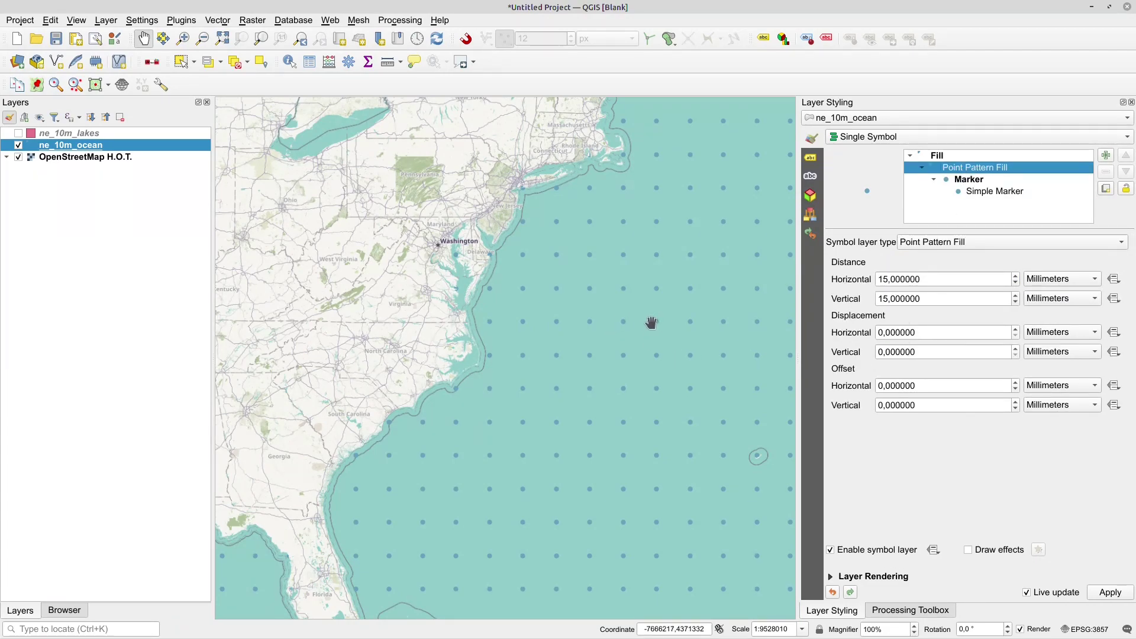
left_click(930, 278)
left_click_drag(927, 281, 828, 279)
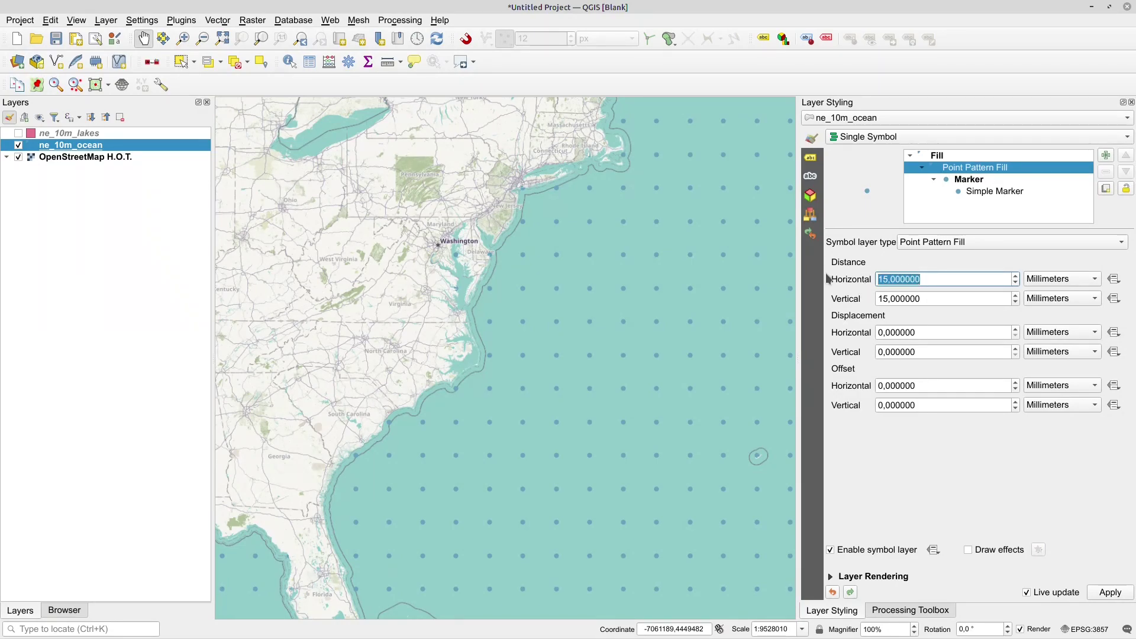
type("4")
double_click(915, 299)
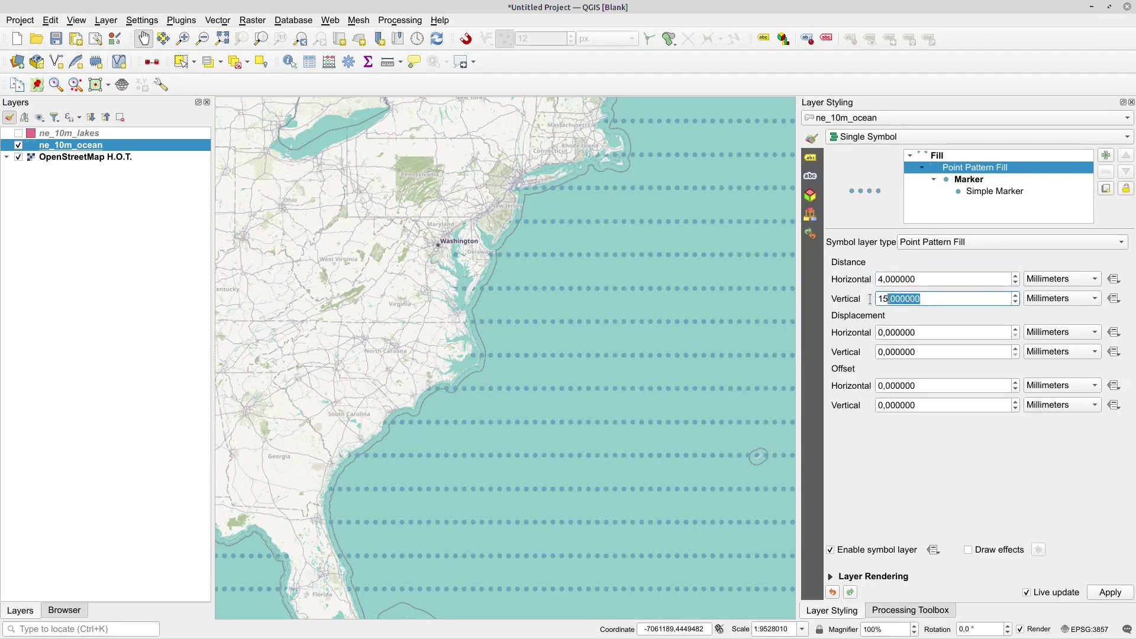
type("4")
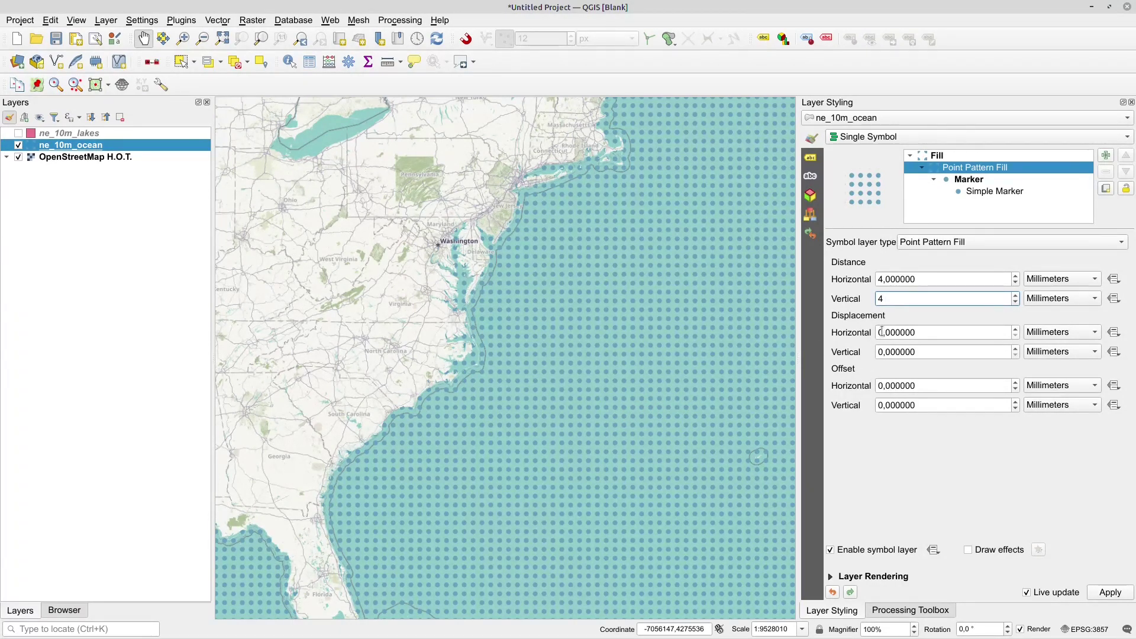
Stagger the dot pattern with a 2 mm horizontal displacement and set its vertical distance to 3 mm.
left_click_drag(882, 332, 878, 335)
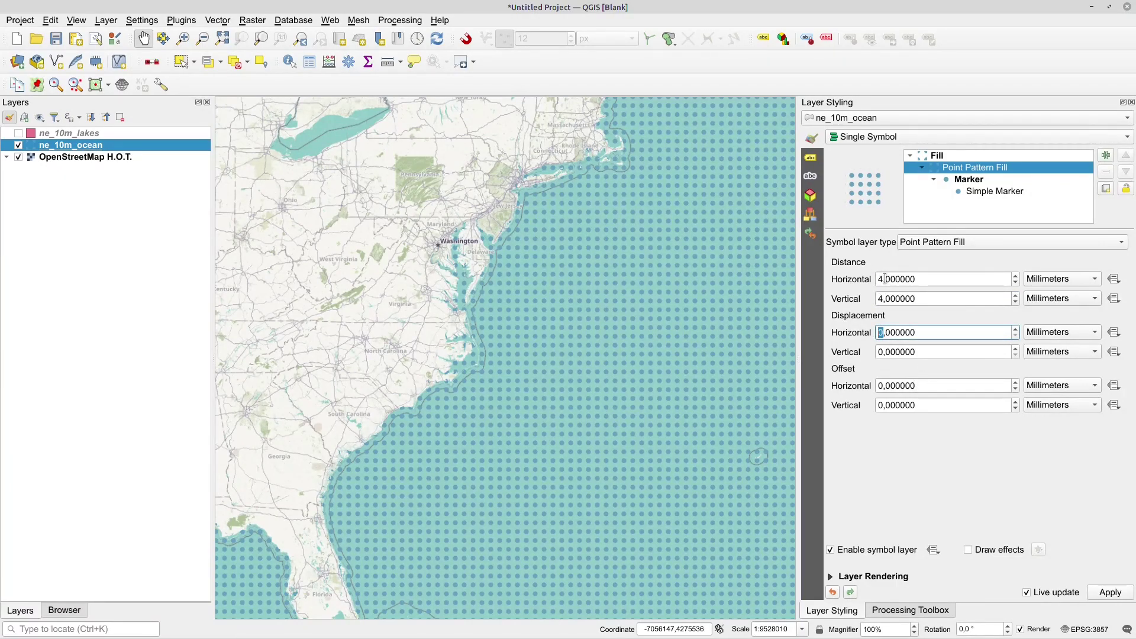
type("2")
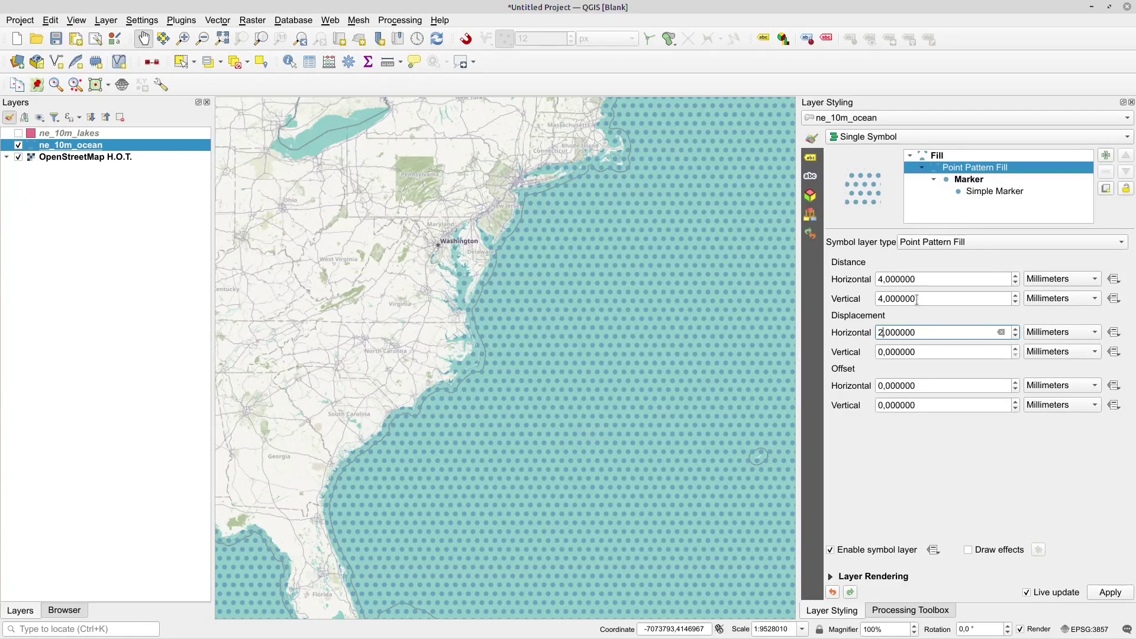
left_click_drag(916, 298, 859, 299)
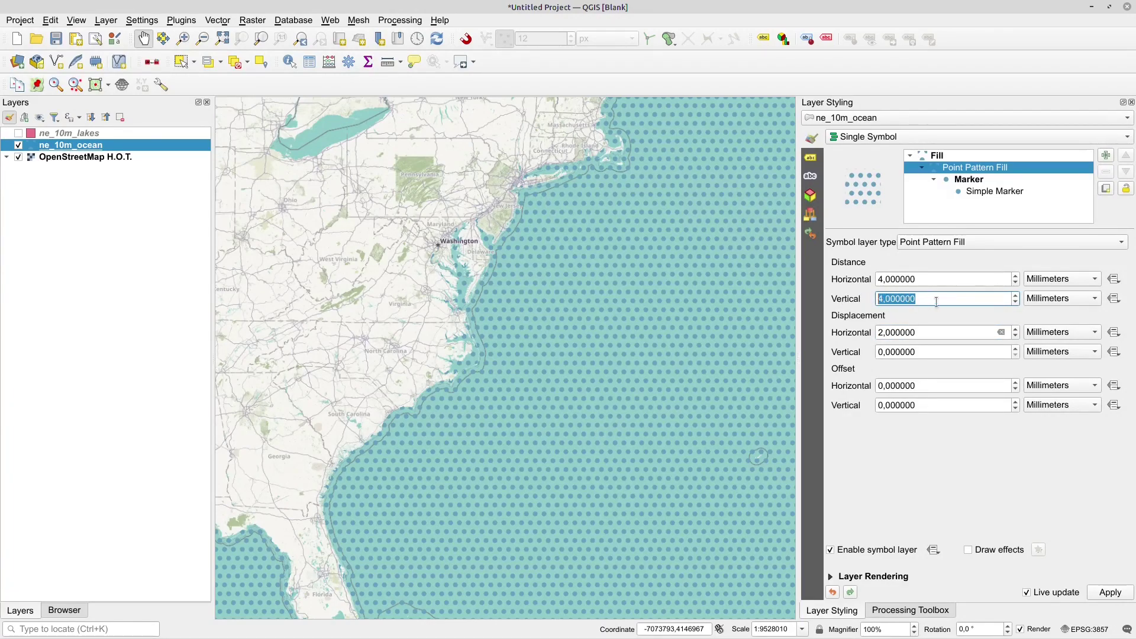
type("3")
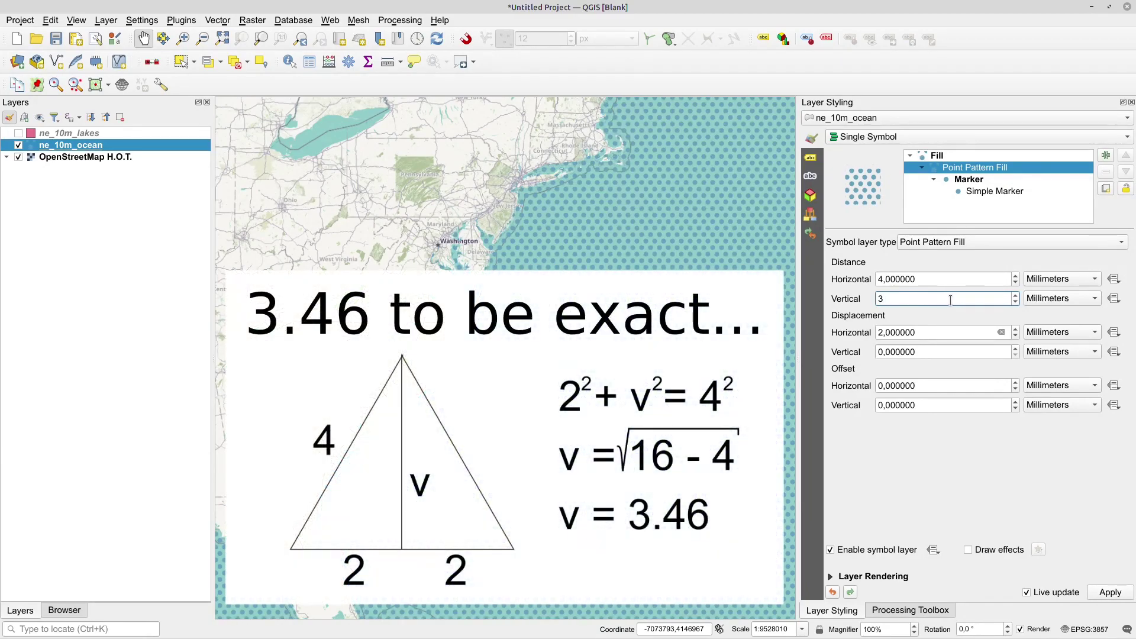
left_click(952, 281)
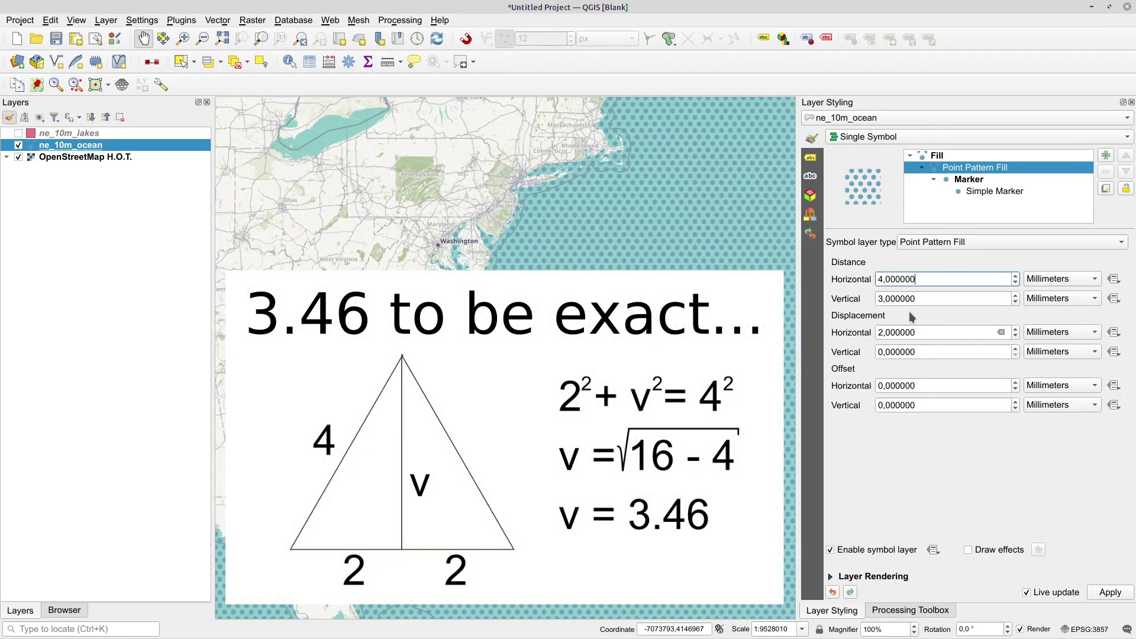
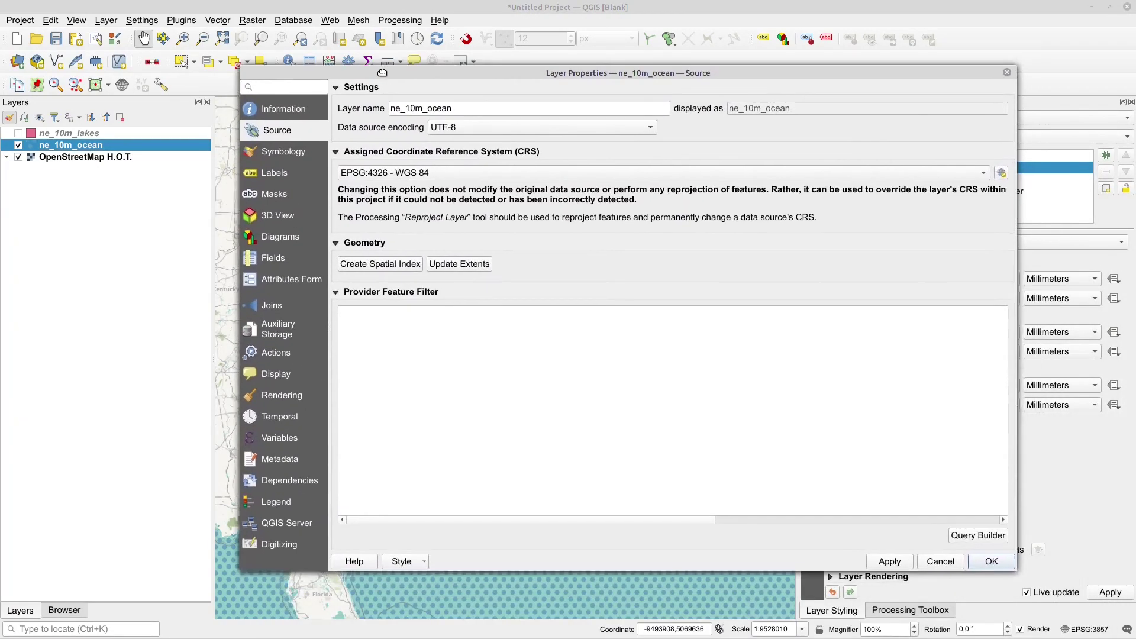
Add a layer variable named p_dist with the value 1 to the ne_10m_ocean layer and apply it.
left_click(270, 437)
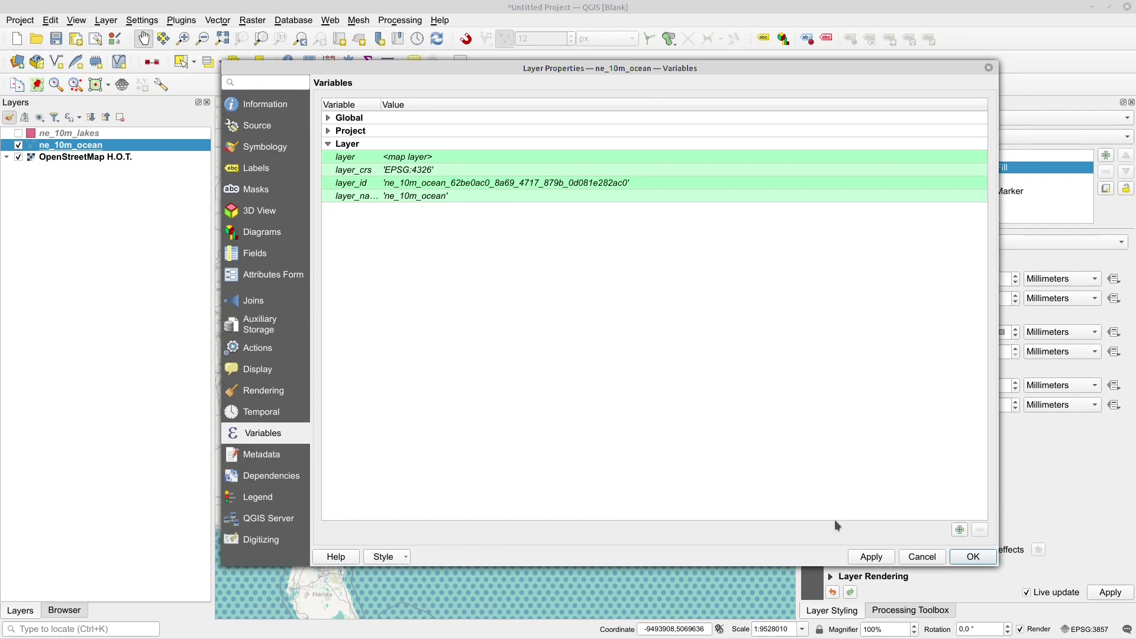
left_click(959, 530)
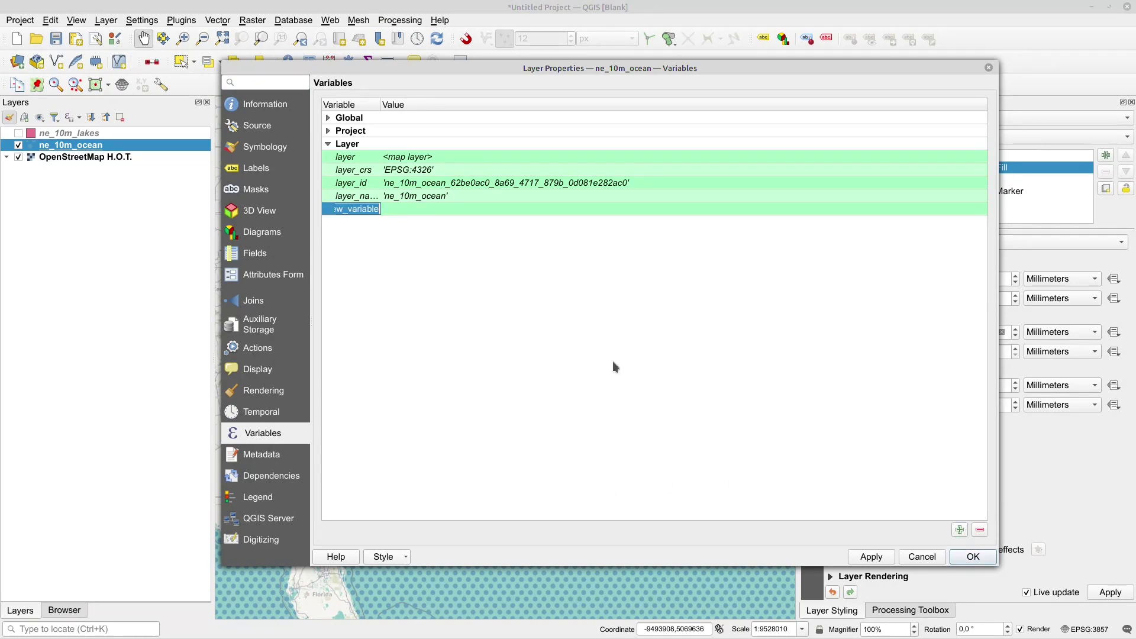
type("p_dist")
key("Return")
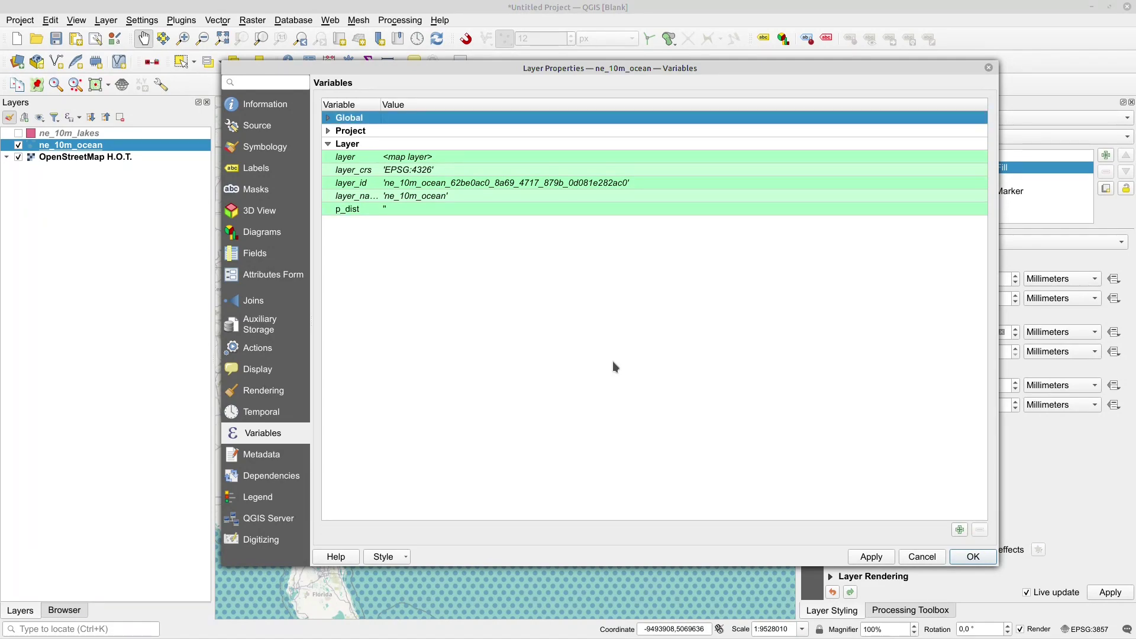
double_click(403, 210)
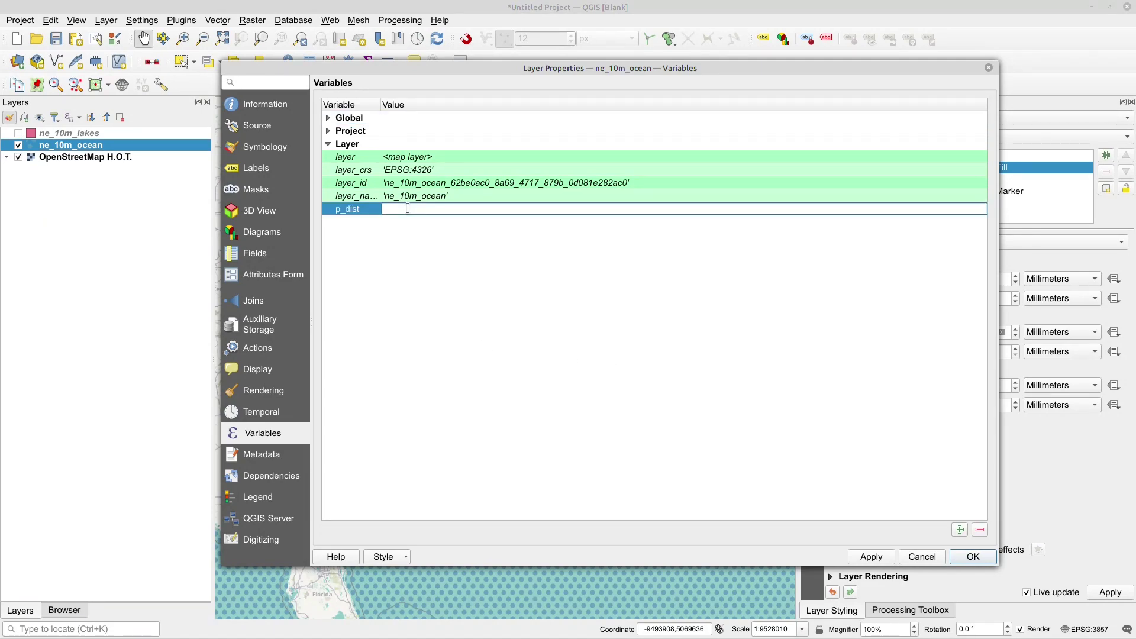
type("1")
left_click(871, 556)
left_click(973, 556)
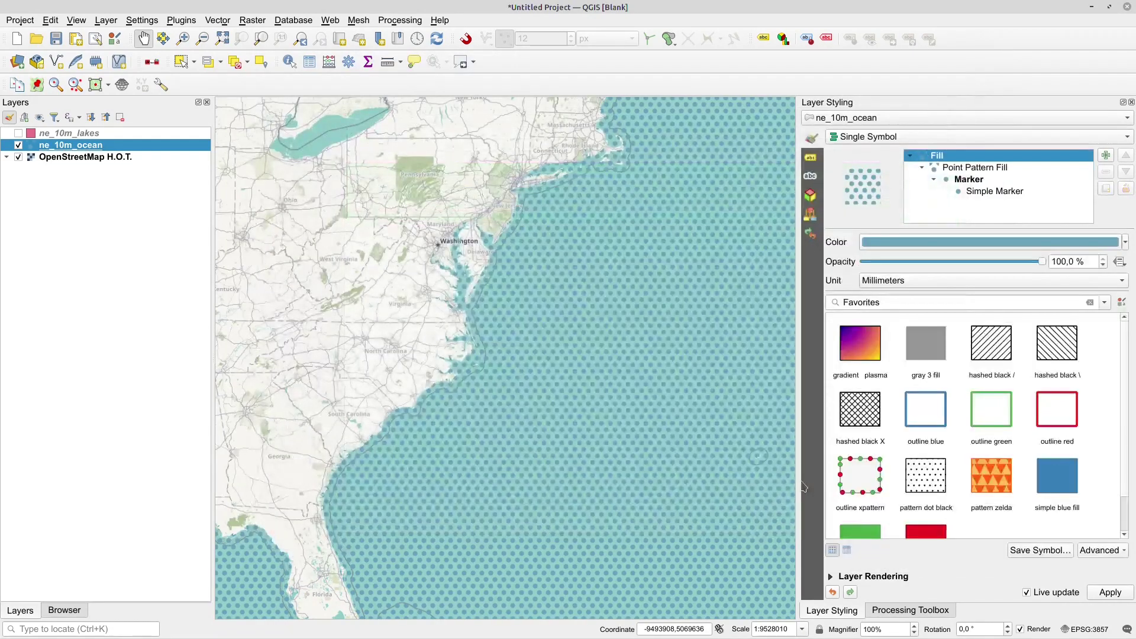
left_click(985, 167)
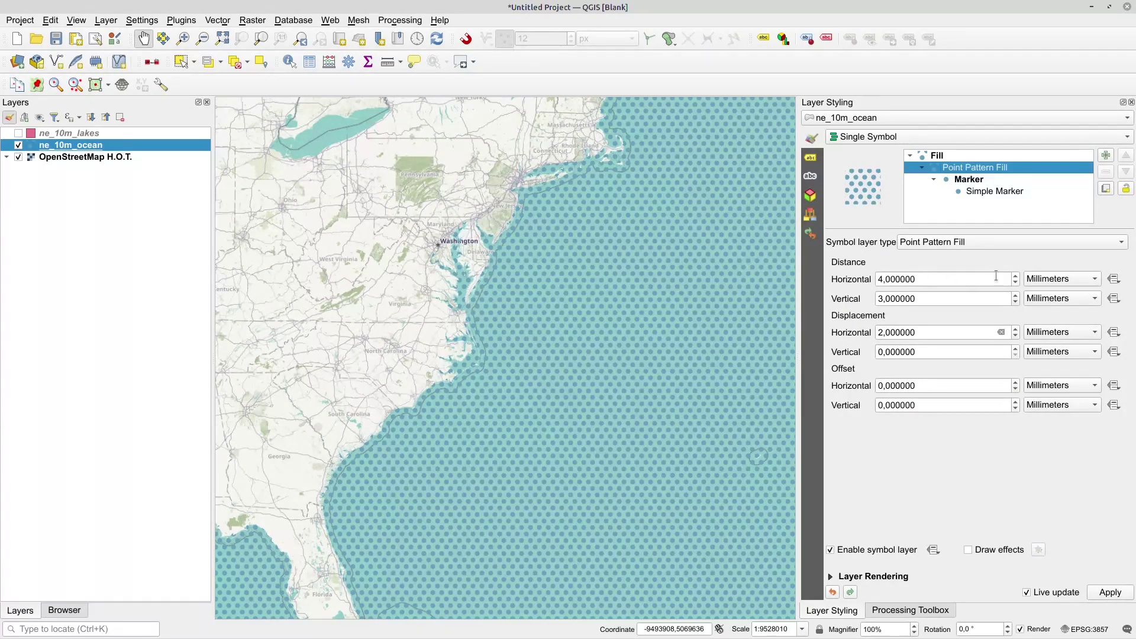
left_click(1112, 281)
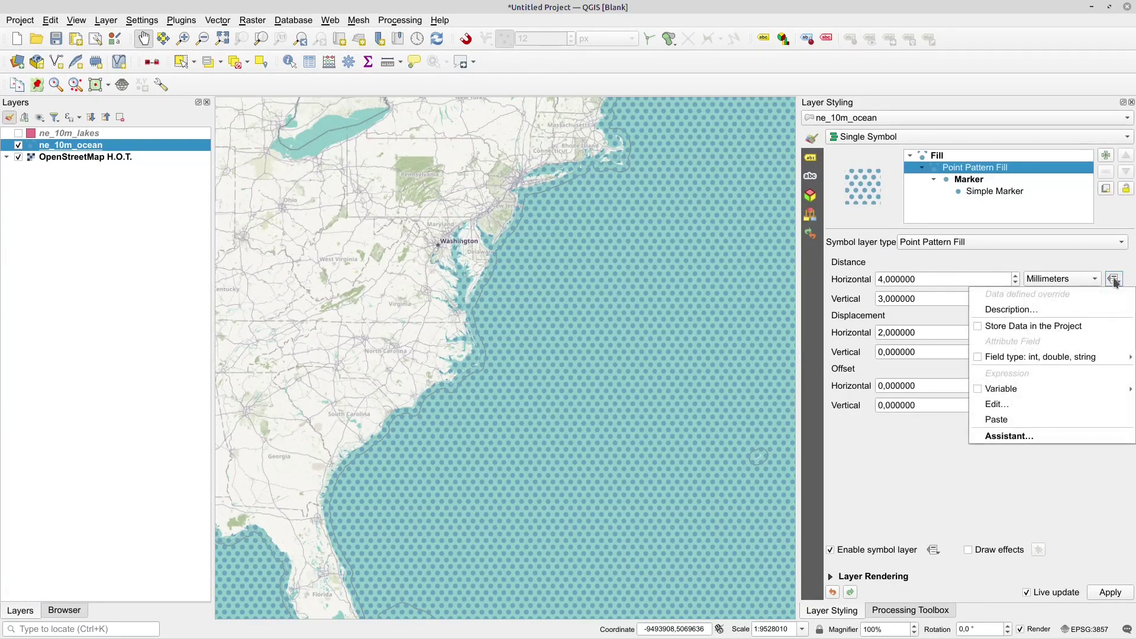
left_click(1014, 405)
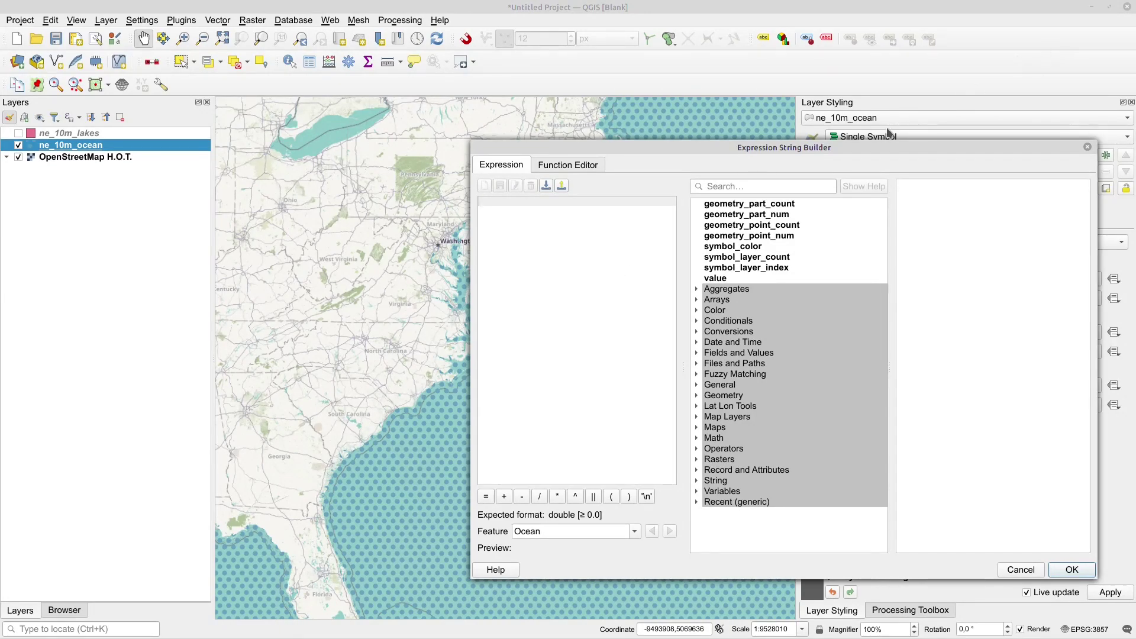
left_click_drag(873, 145, 532, 134)
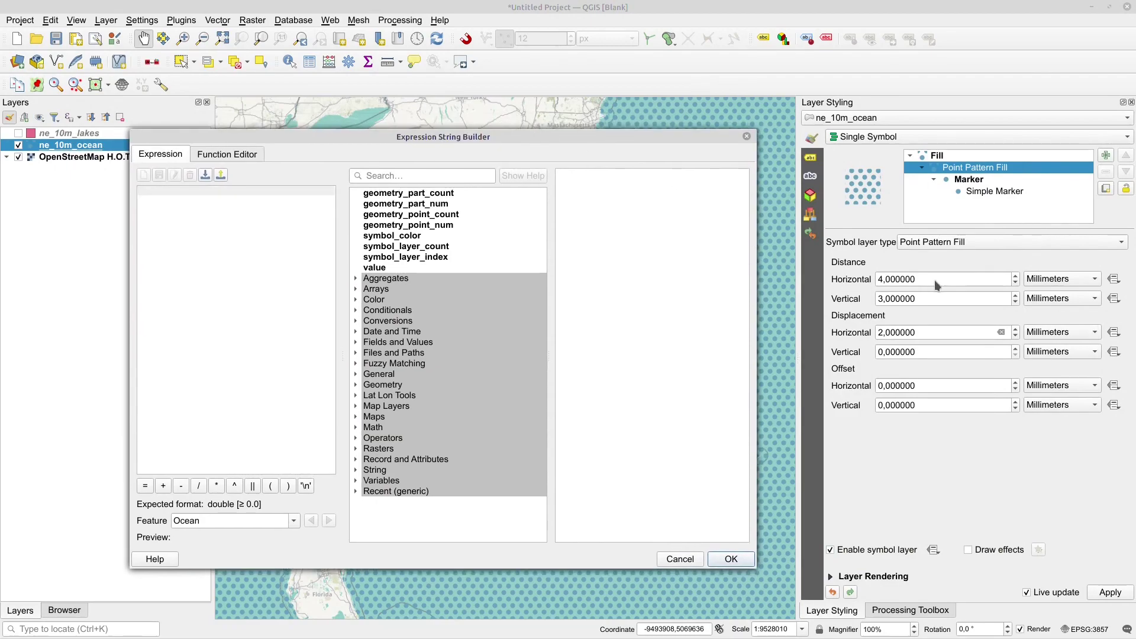
type("4")
type("'")
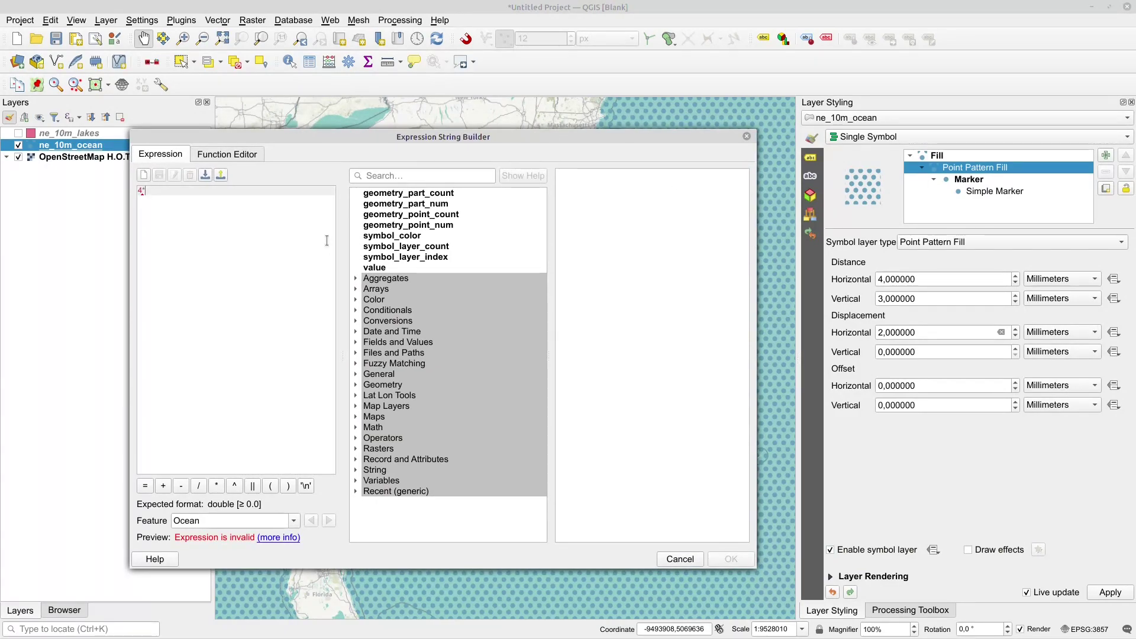
type("@p")
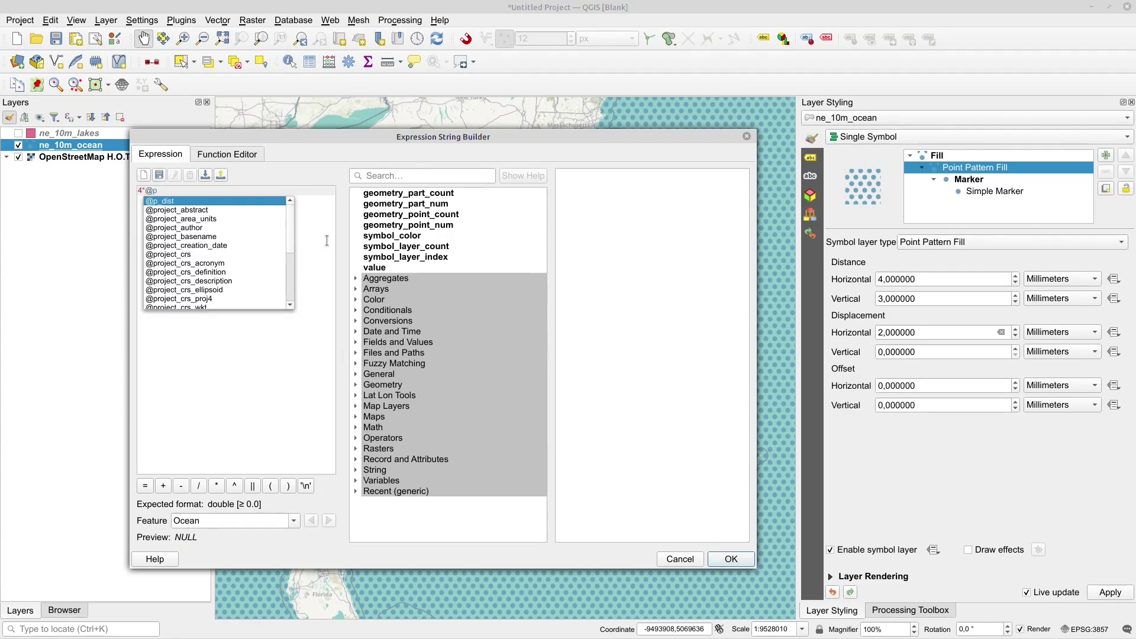
double_click(204, 203)
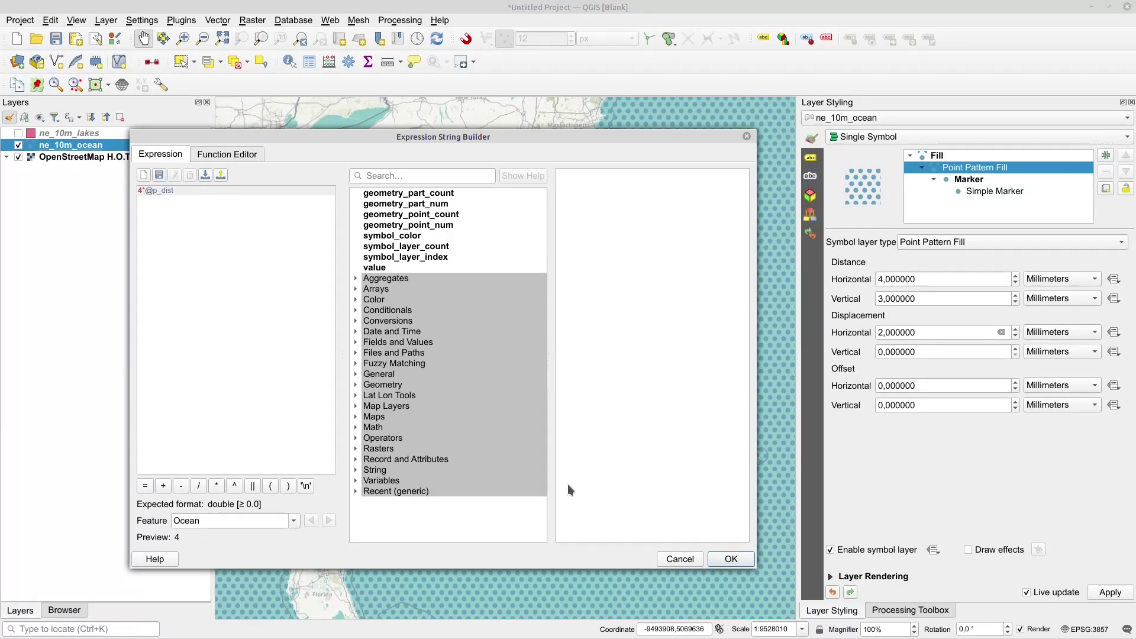
left_click(727, 560)
left_click(1114, 299)
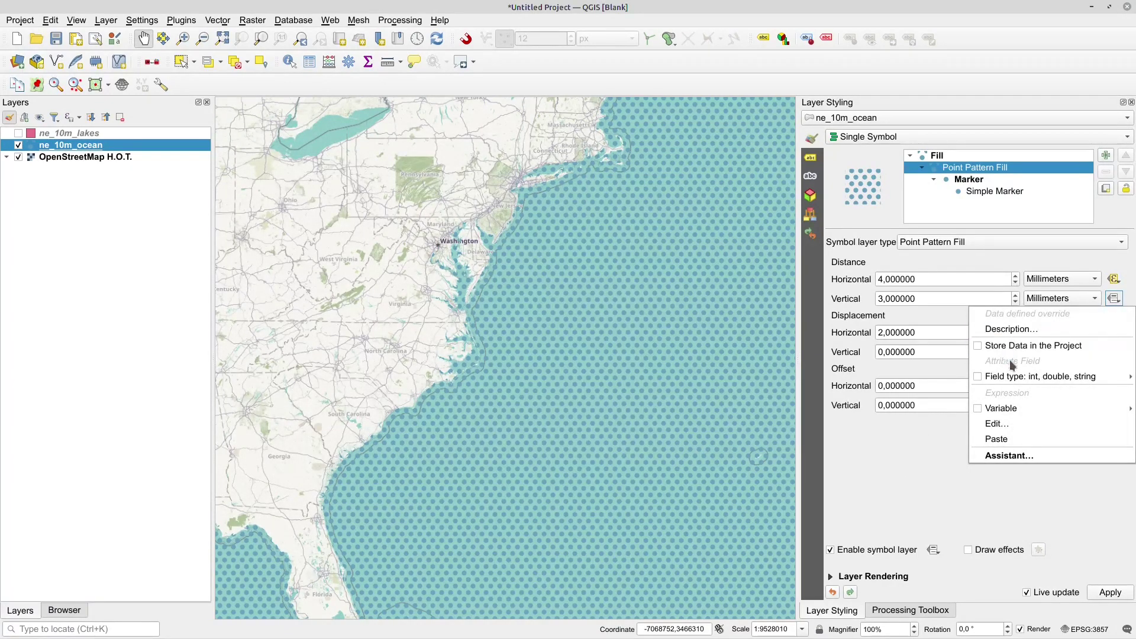
left_click(1006, 423)
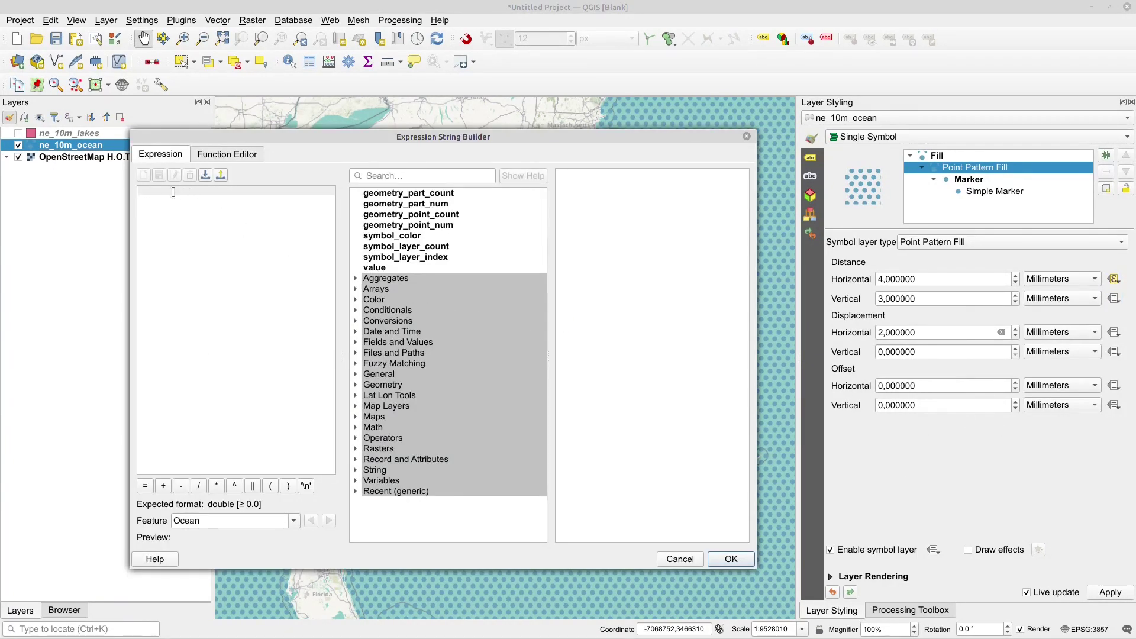
type("3,")
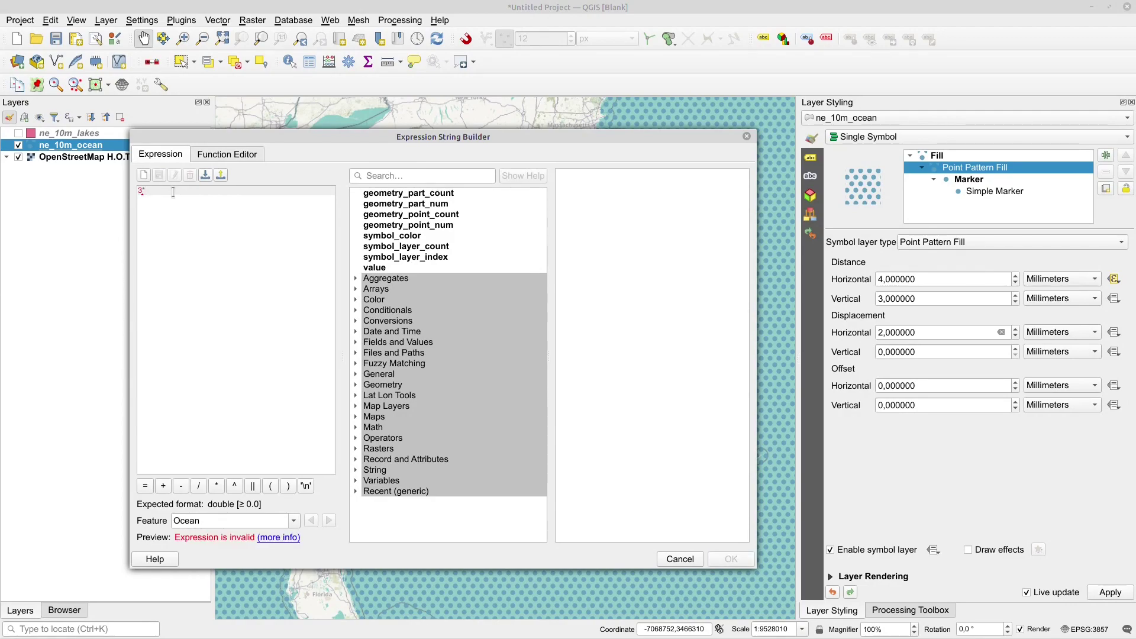
type("@p")
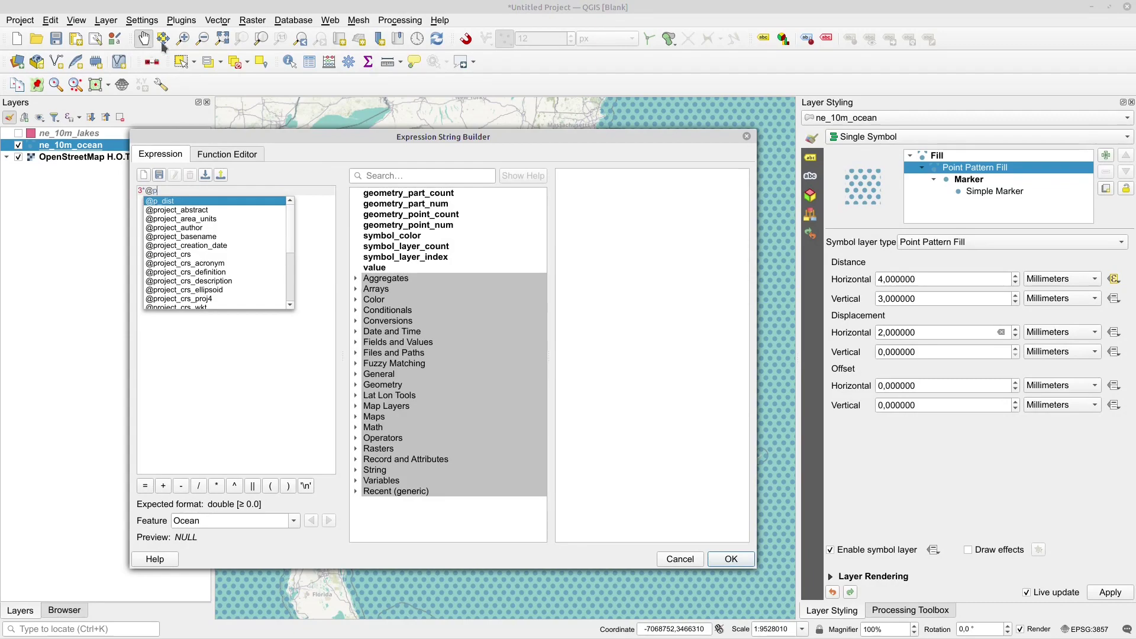
left_click(169, 203)
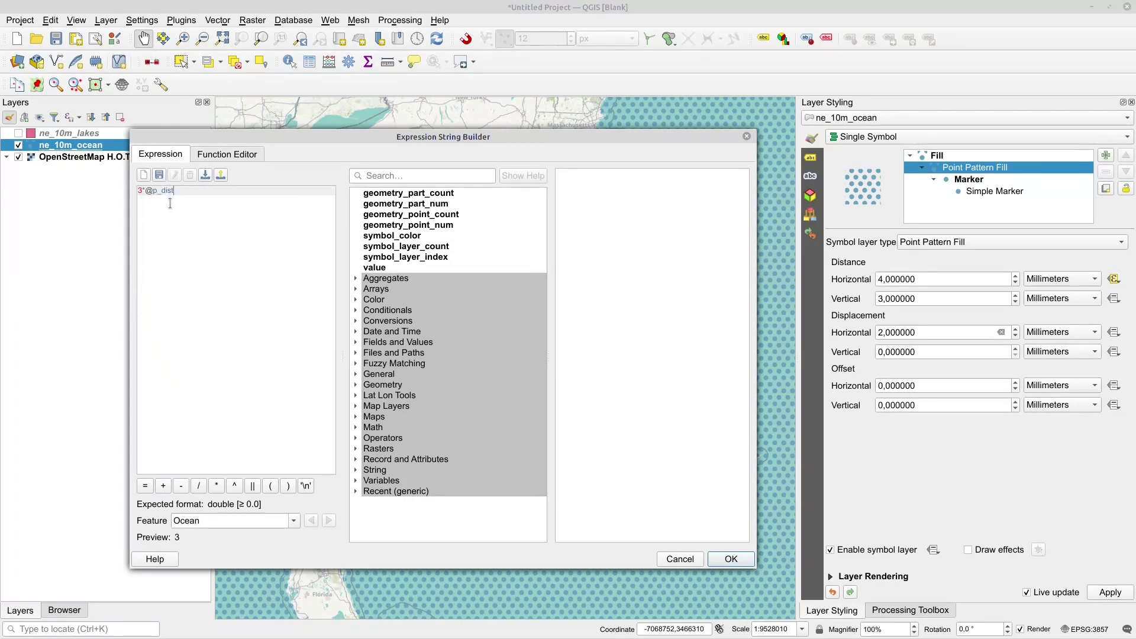
left_click(732, 558)
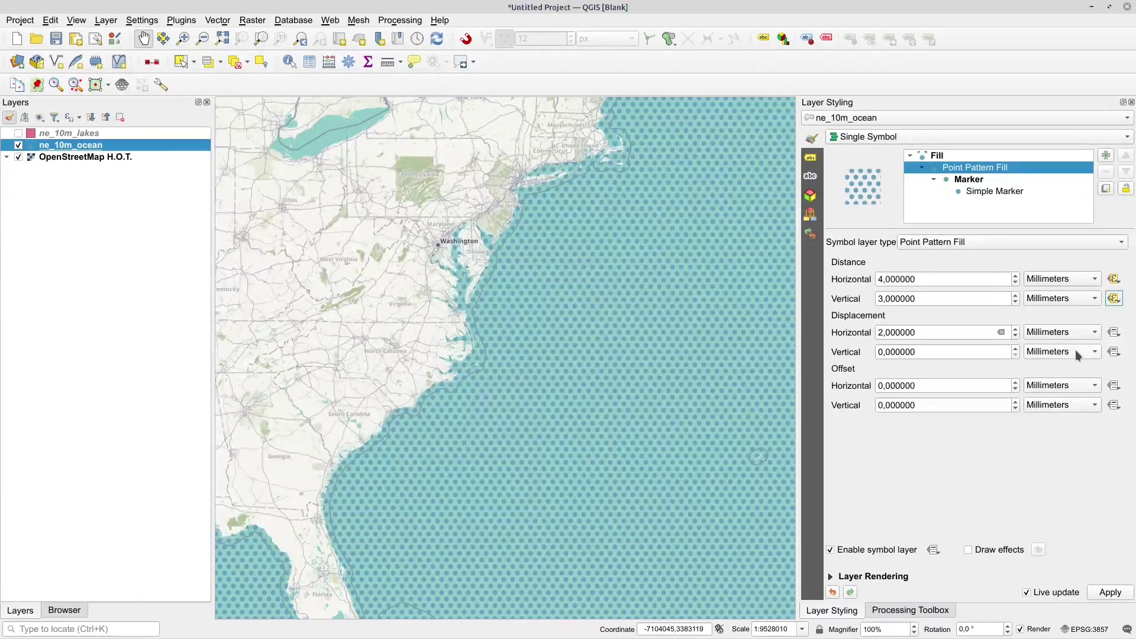
left_click(1115, 333)
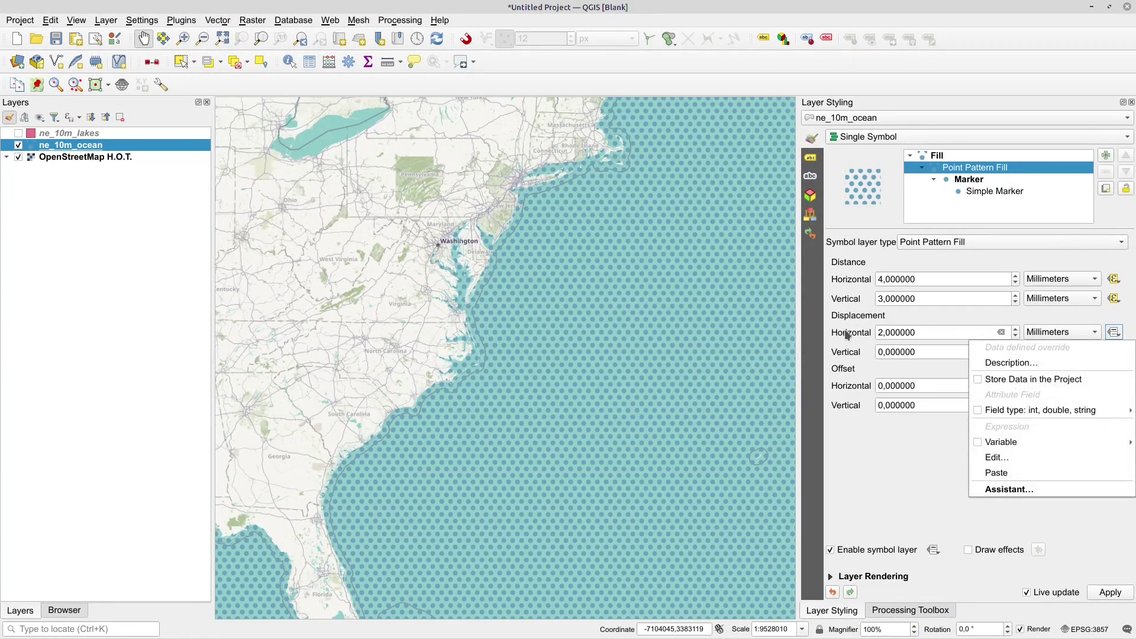
left_click(994, 450)
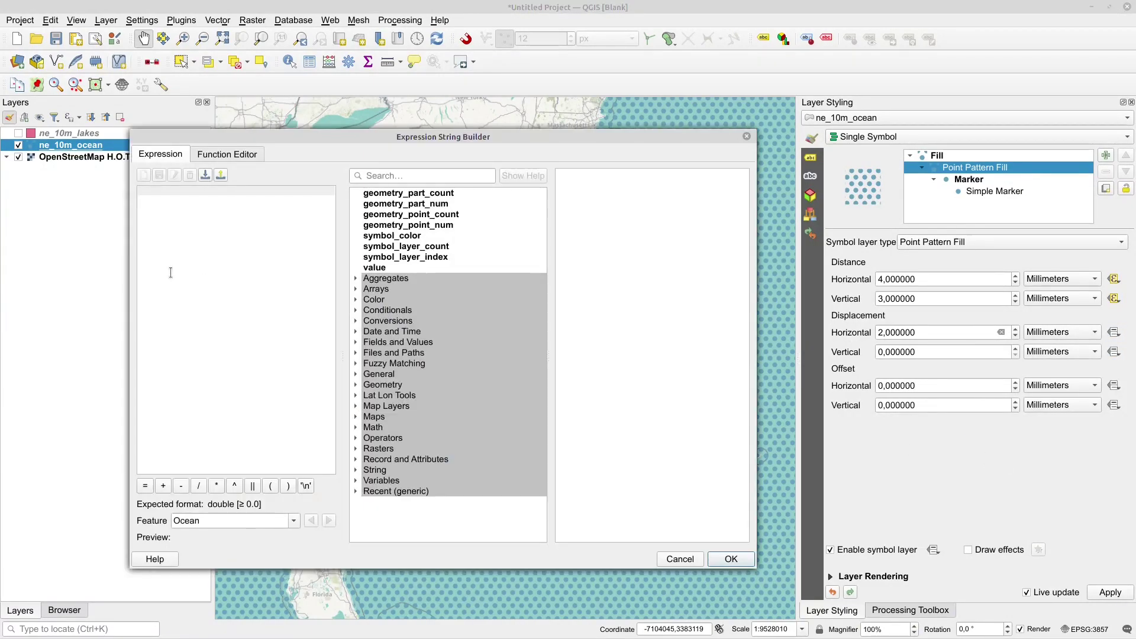
type("2*")
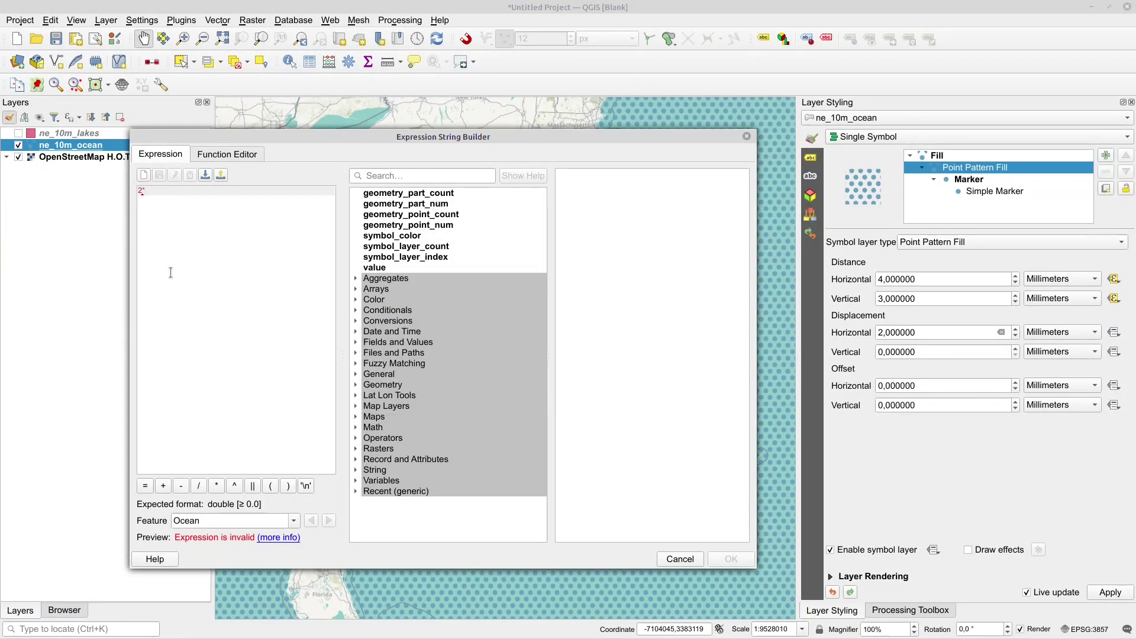
type("@p")
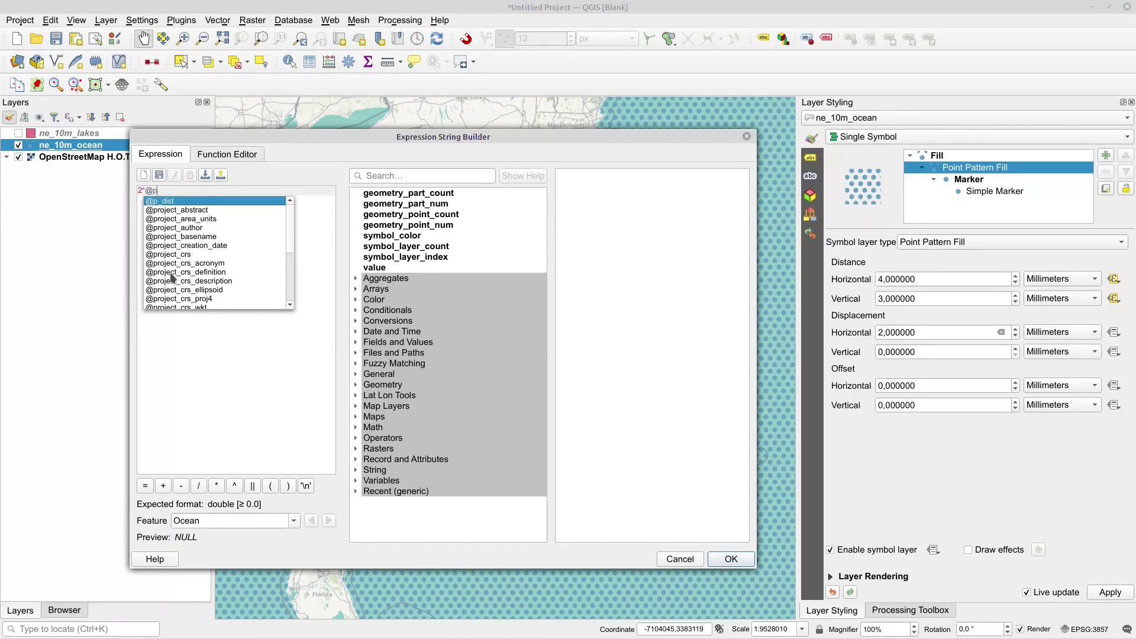
double_click(223, 201)
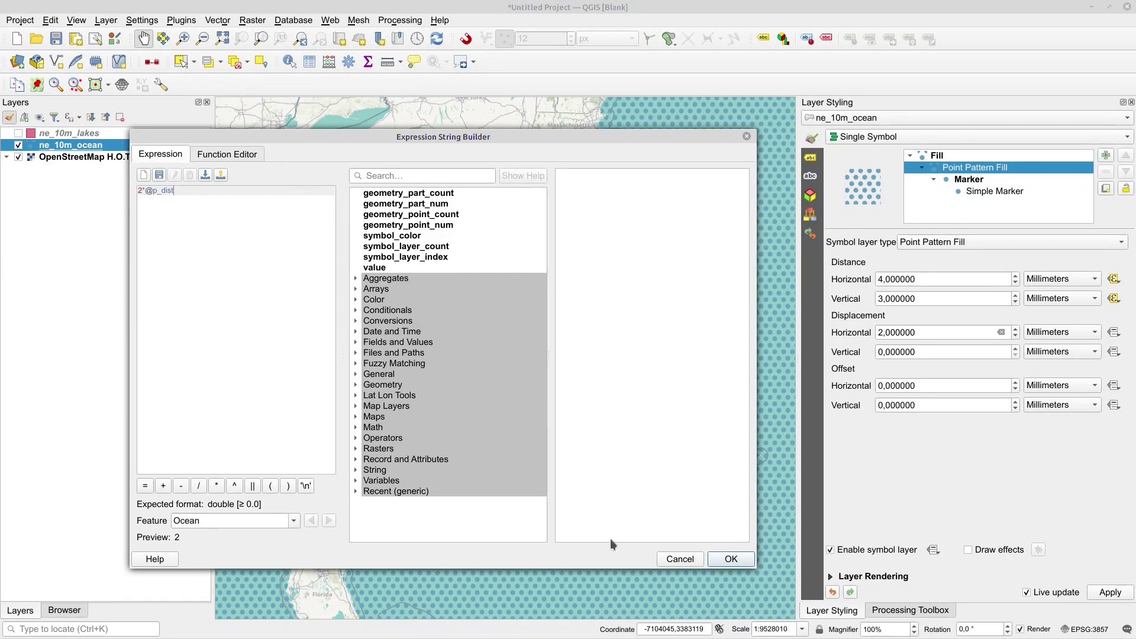
left_click(731, 559)
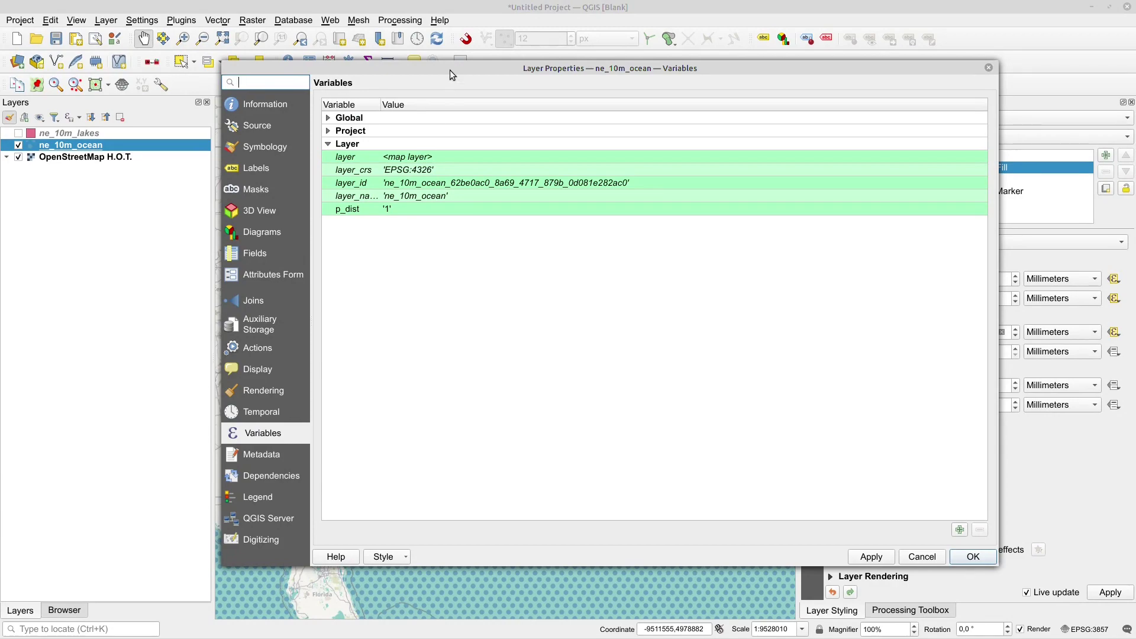
Uncover the map beside the ocean layer's properties, set the p_dist variable to 2 and apply it.
left_click_drag(450, 69, 594, 83)
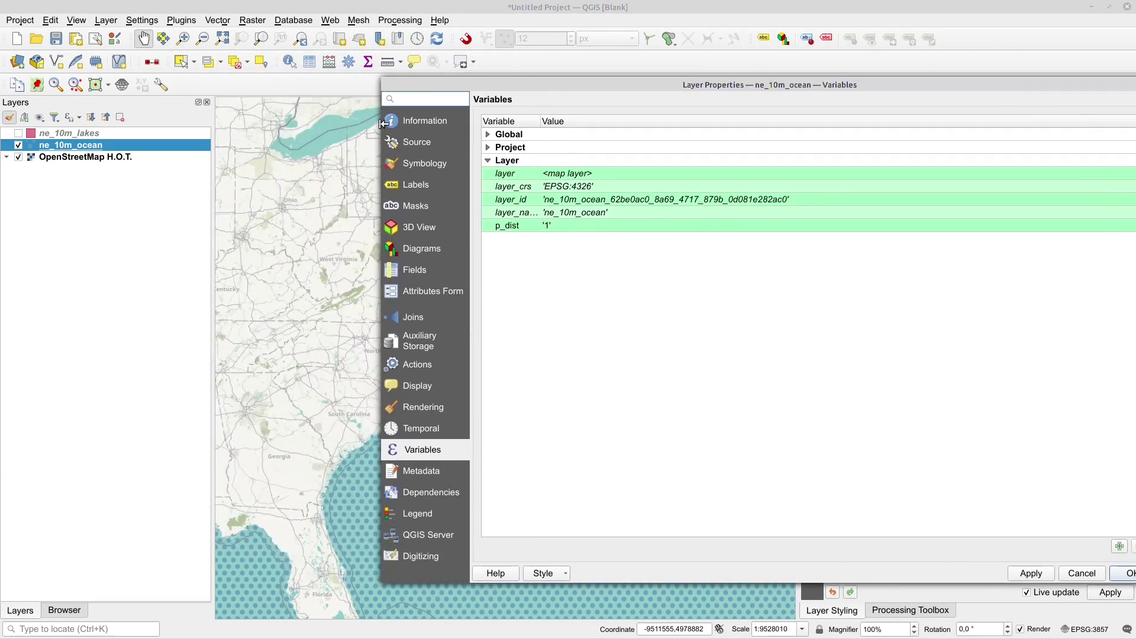
left_click_drag(382, 122, 670, 122)
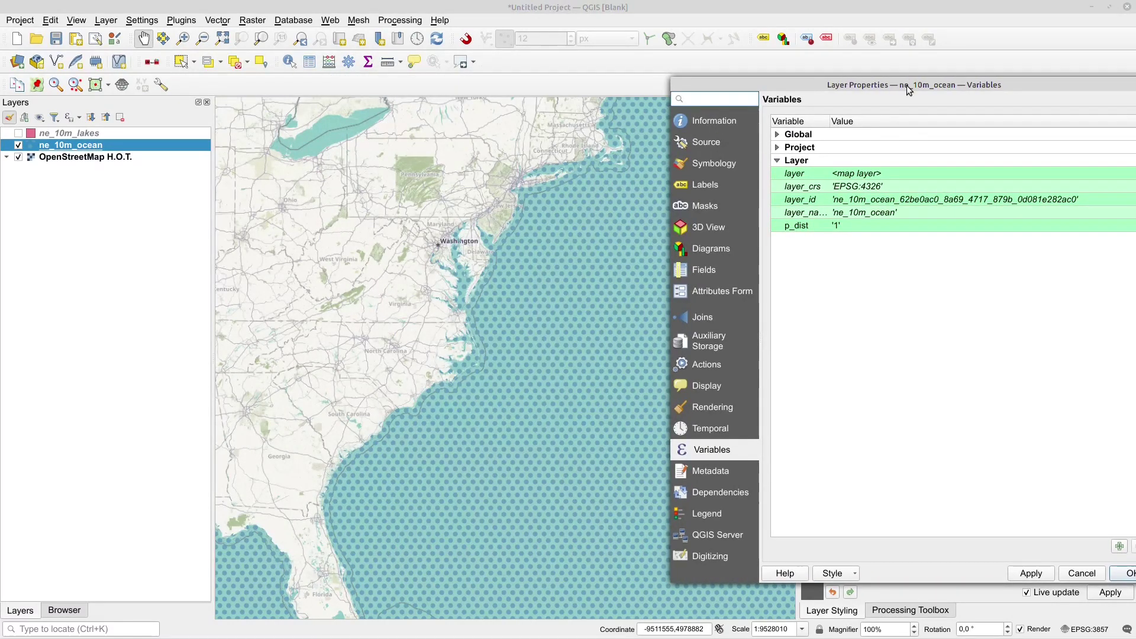
left_click_drag(907, 85, 882, 82)
double_click(821, 220)
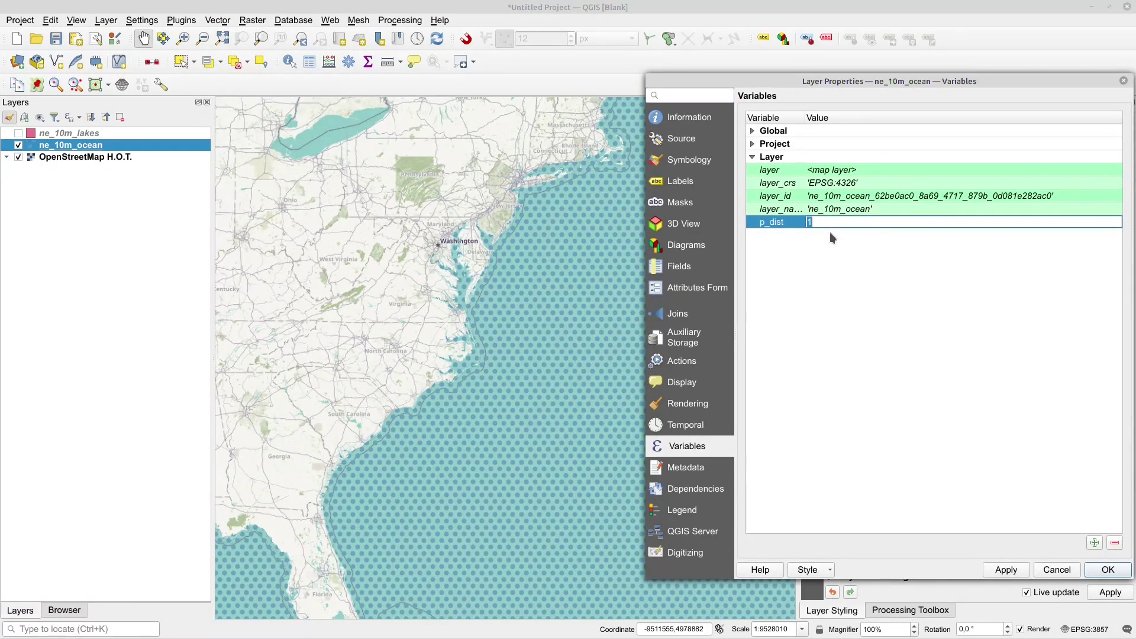
type("2")
left_click(1011, 572)
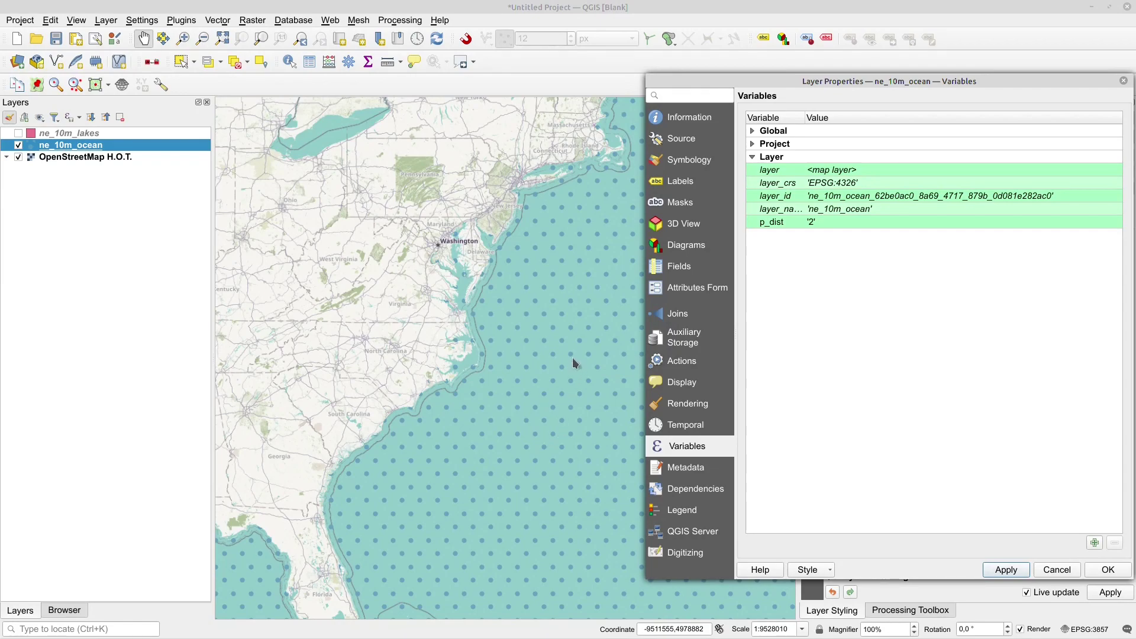
Set the ocean layer's p_dist variable to 0.8, apply it and close the layer properties.
double_click(819, 223)
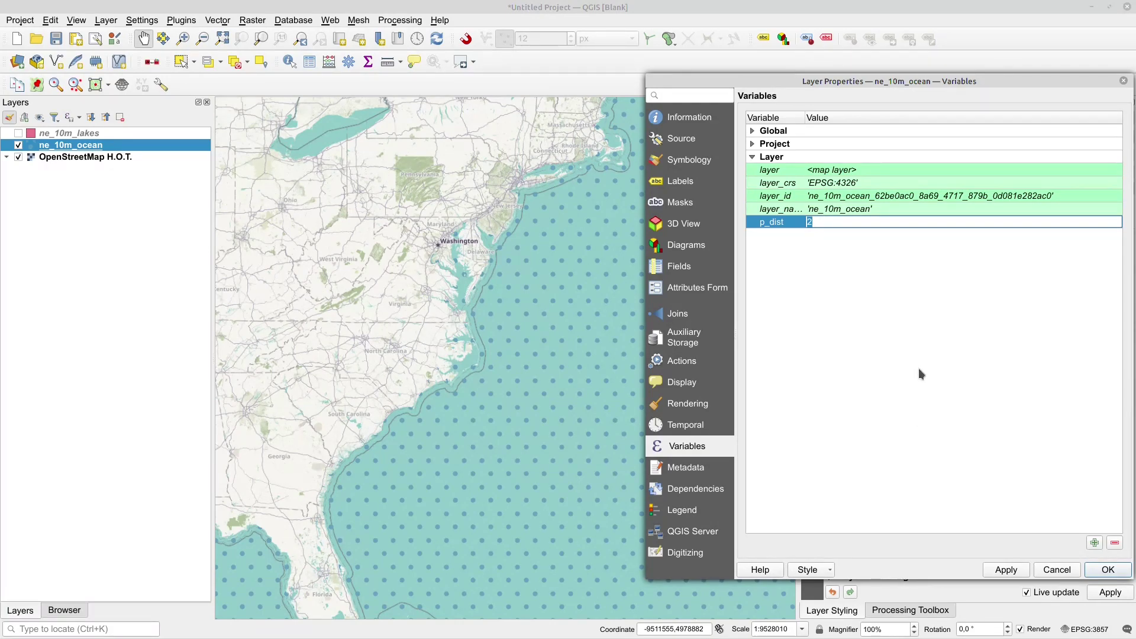
type("0.8")
left_click(1014, 569)
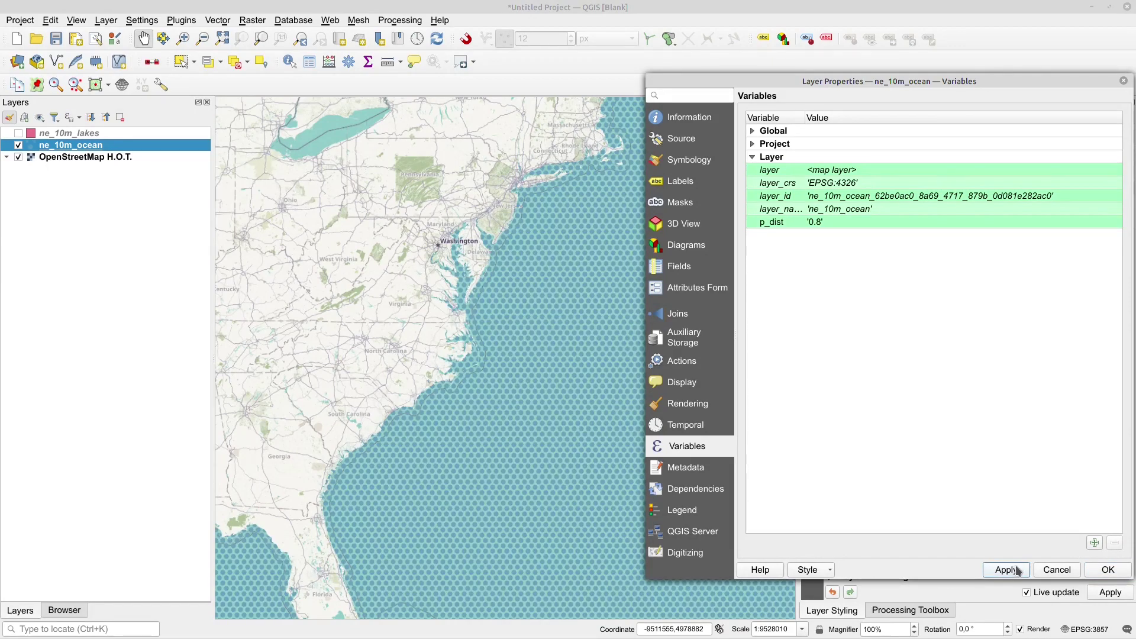
left_click(1106, 570)
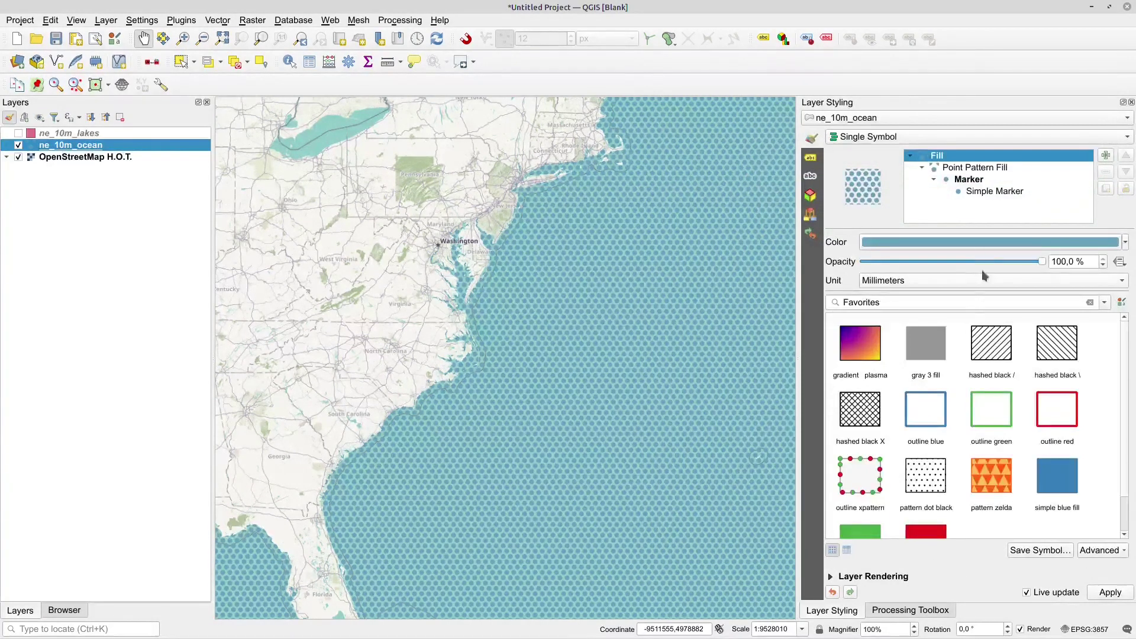
Reduce the size of the pattern's Simple Marker to 1.2 mm.
left_click(982, 193)
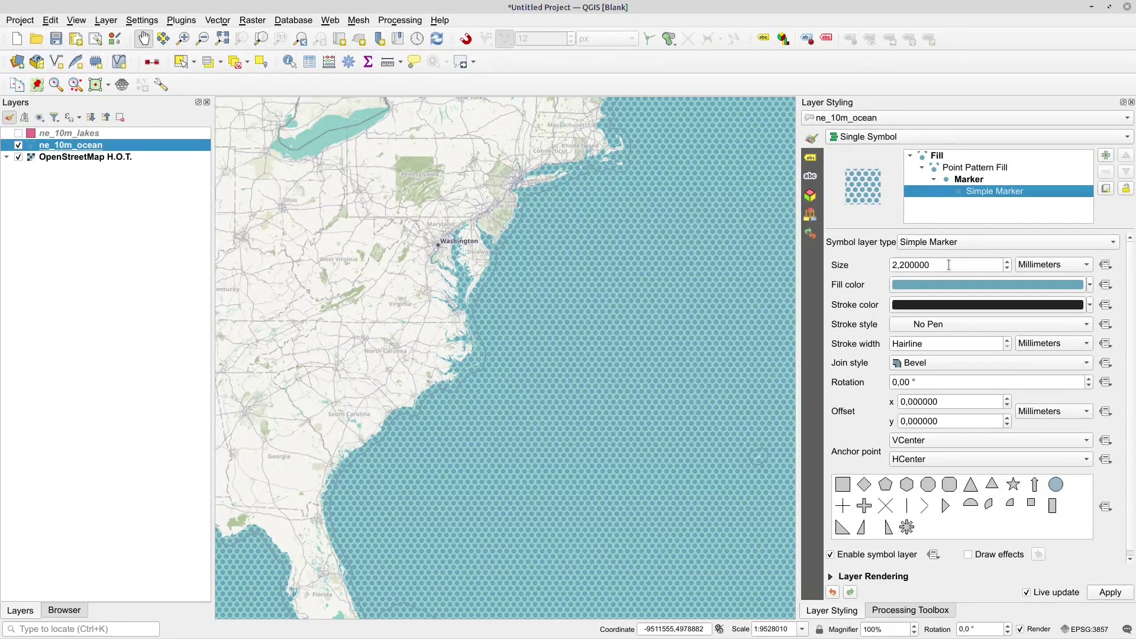
scroll(948, 265, "down", 4)
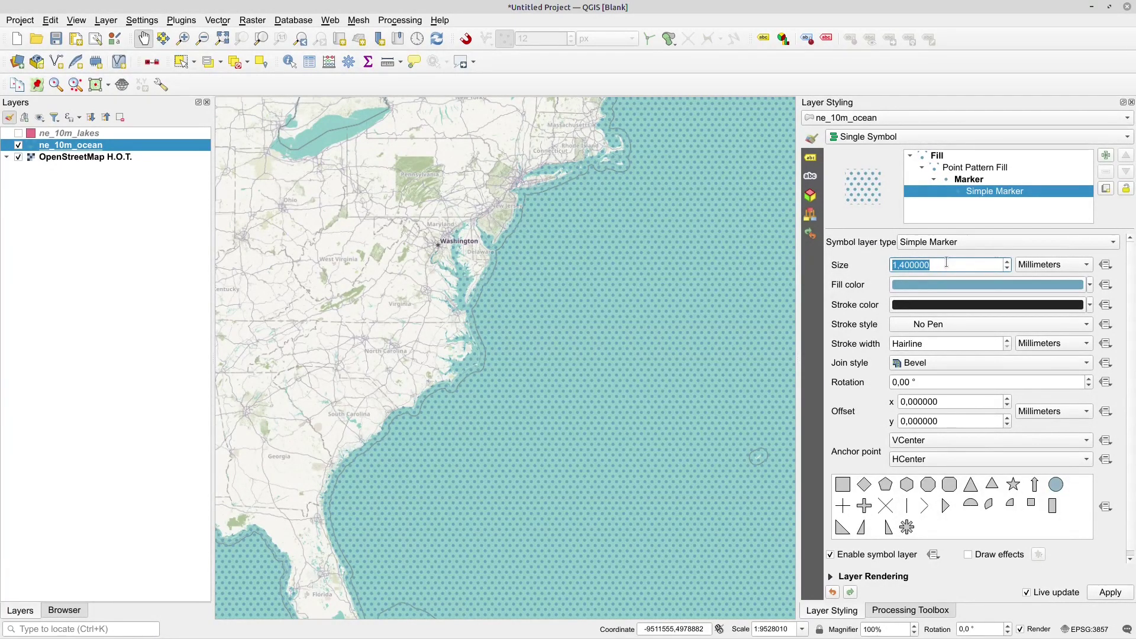
scroll(947, 262, "down", 1)
Set the ocean layer's p_dist variable to 0.7, apply it and close the layer properties.
left_click(67, 147)
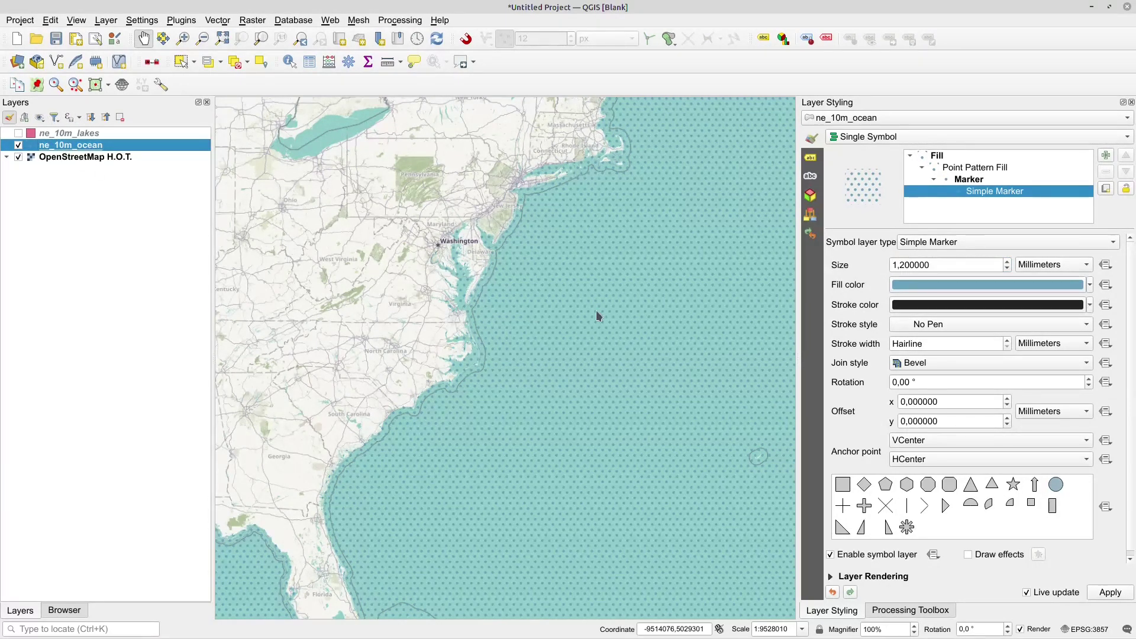
double_click(826, 223)
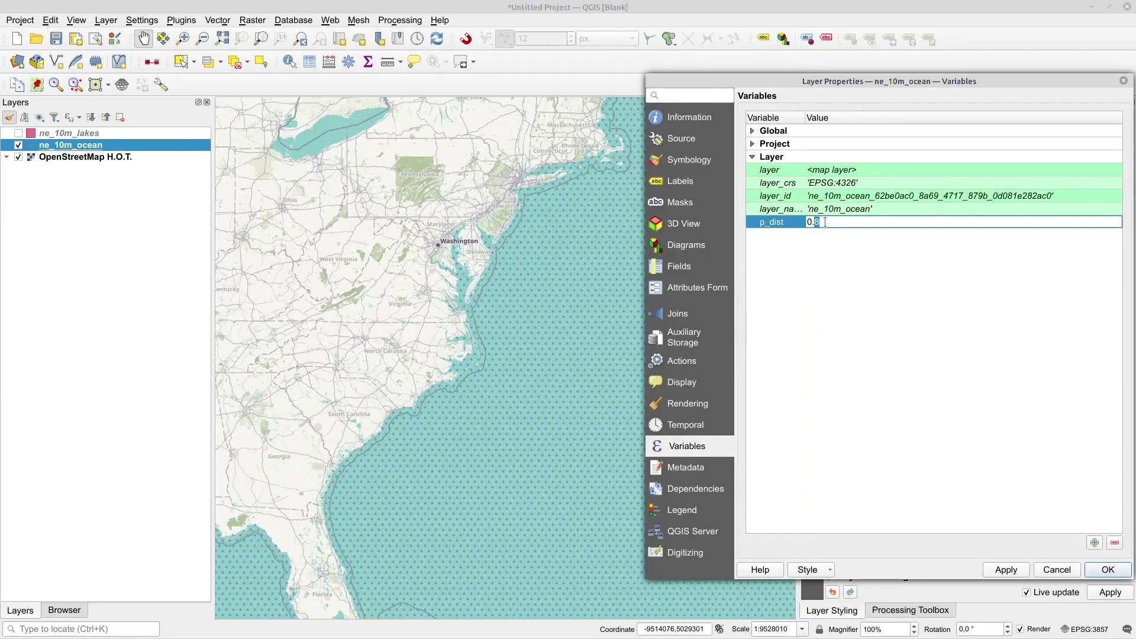
type("7")
left_click(1006, 569)
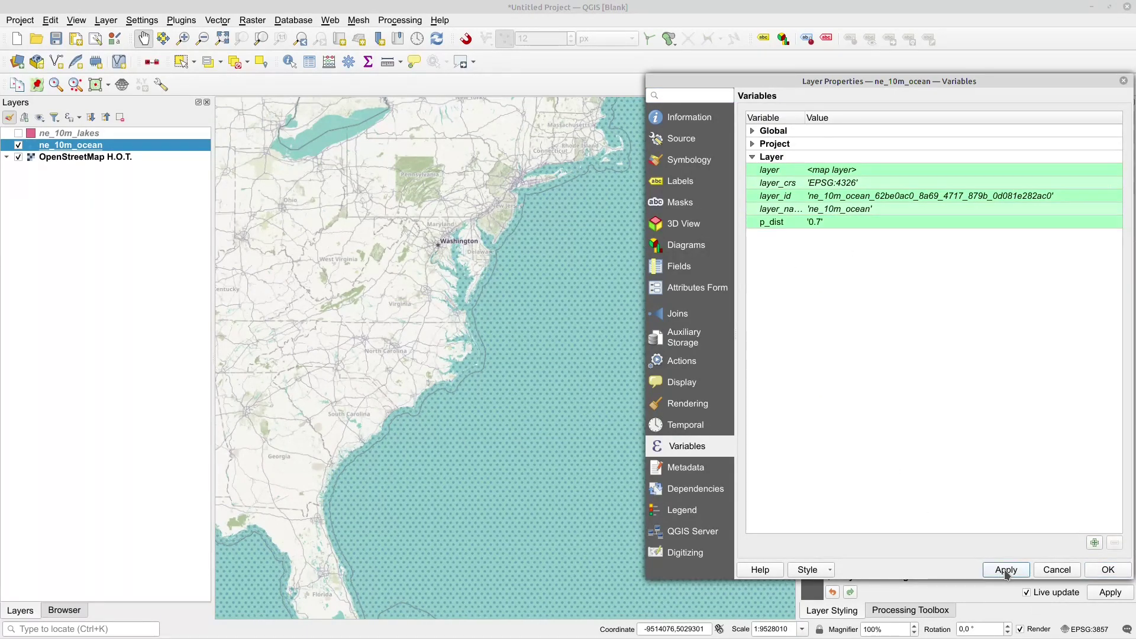
left_click(1124, 572)
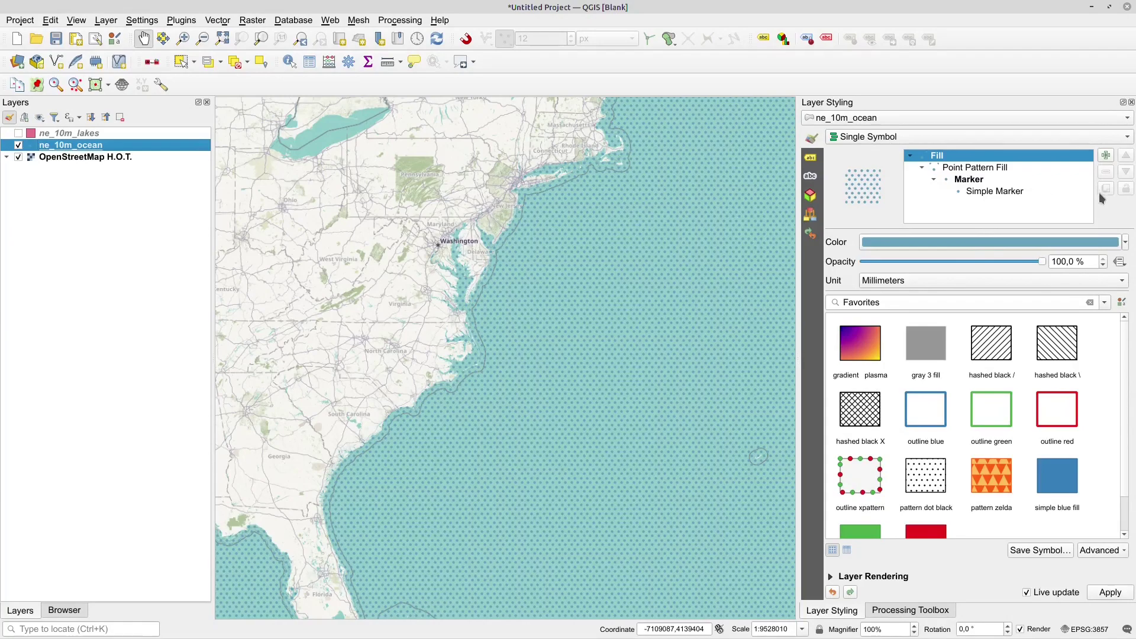
Add a new symbol layer to the ocean's fill and change its type to Shapeburst Fill.
left_click(1105, 155)
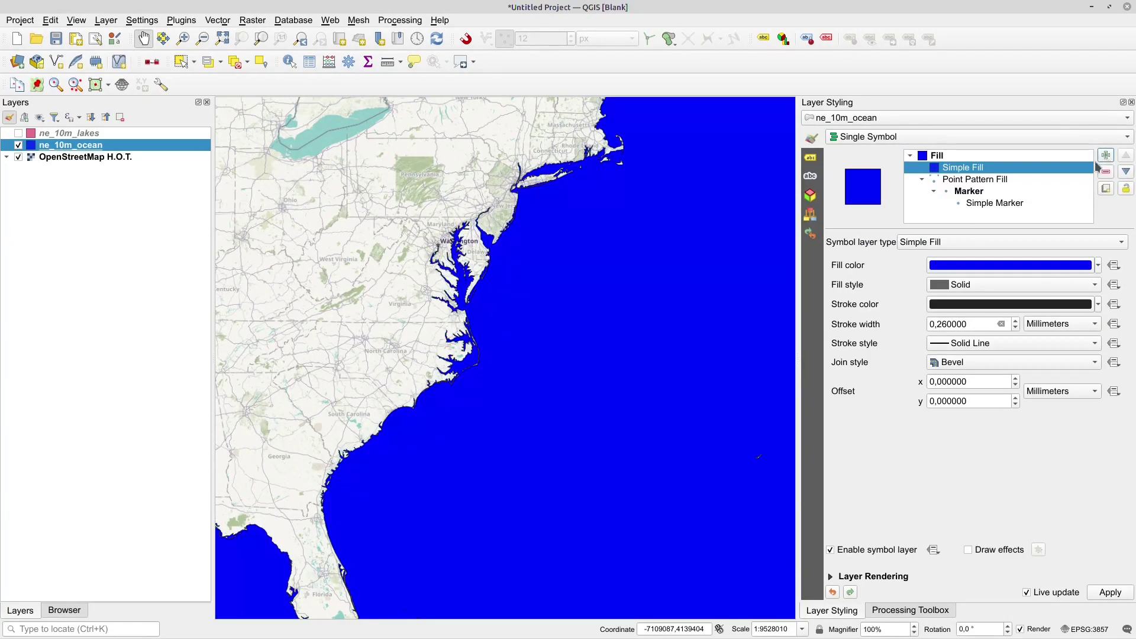
left_click(1009, 242)
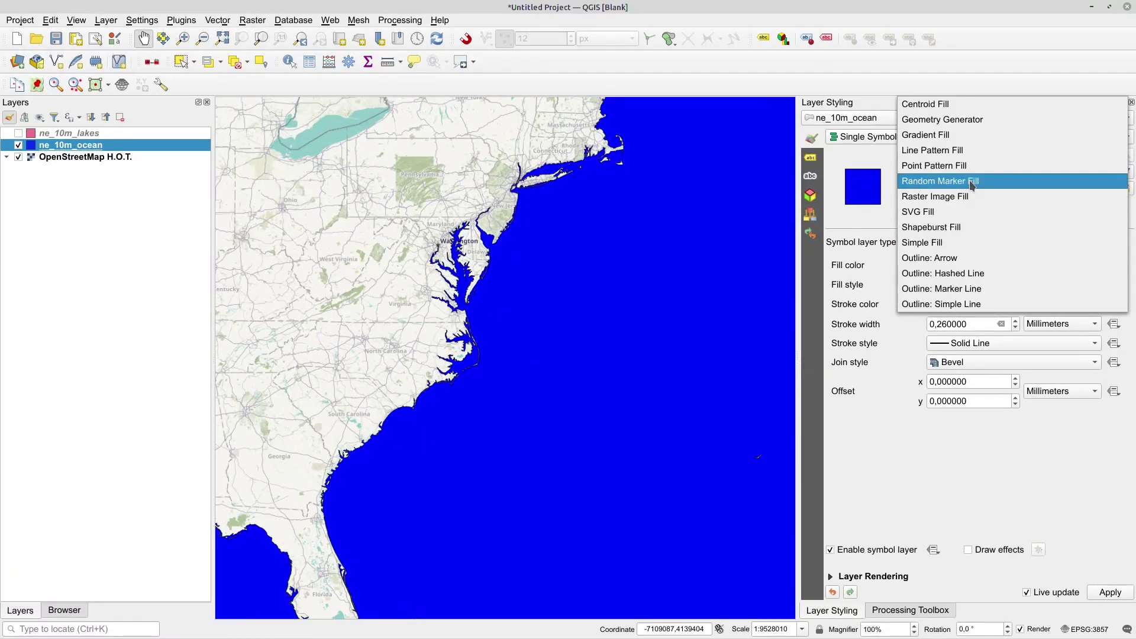
left_click(965, 227)
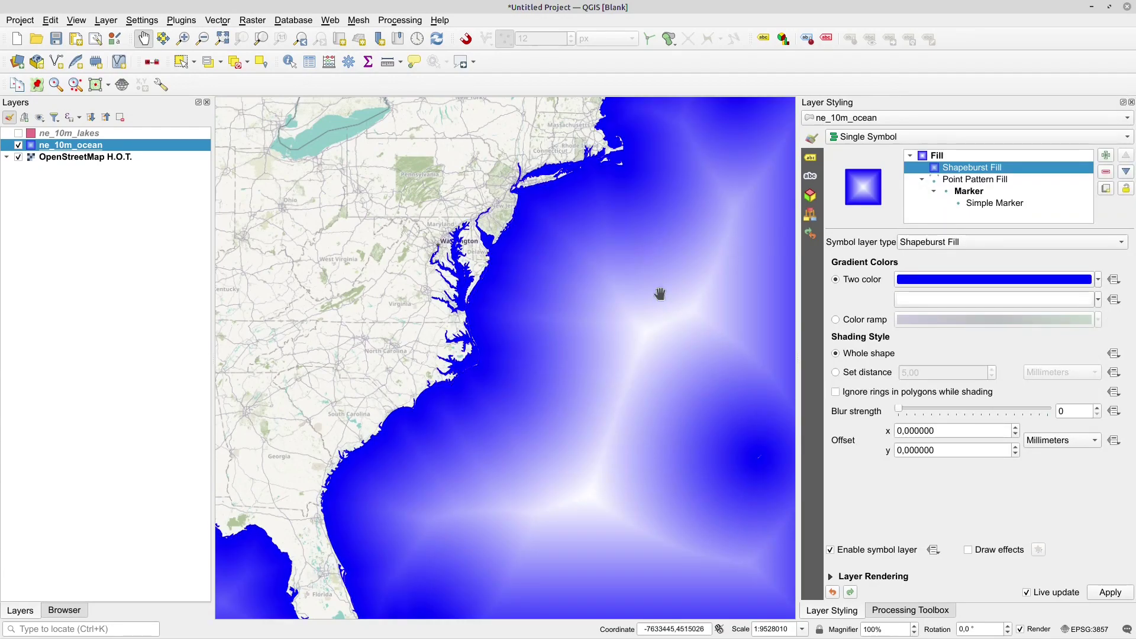
Limit the Shapeburst Fill's shading to a set distance of 23 mm and raise its blur strength to 18.
left_click(836, 374)
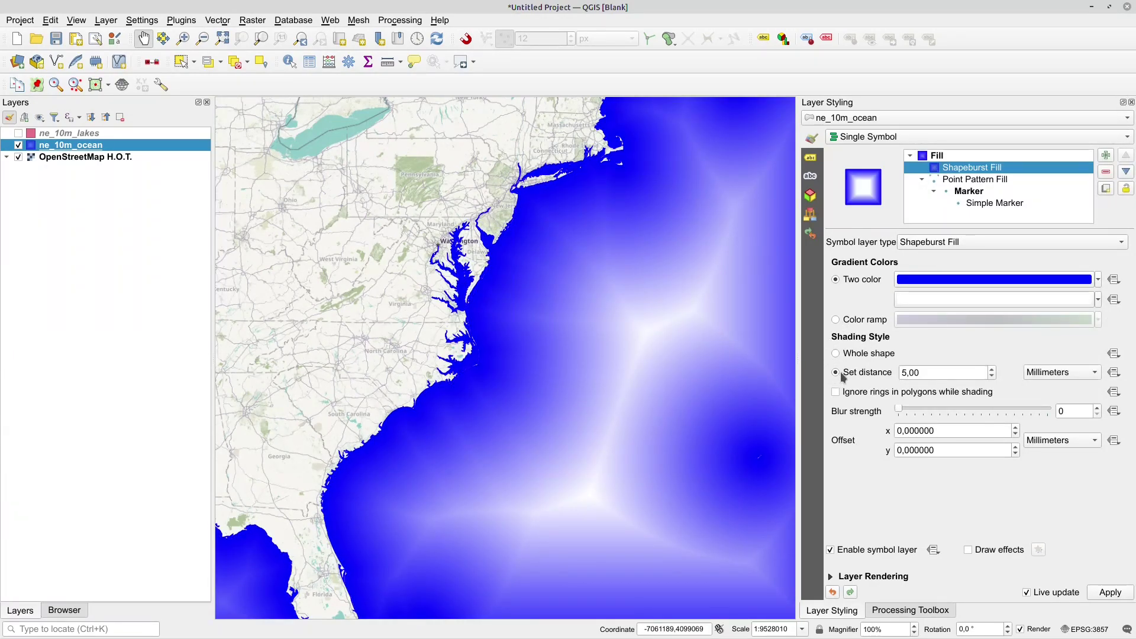
scroll(934, 373, "up", 18)
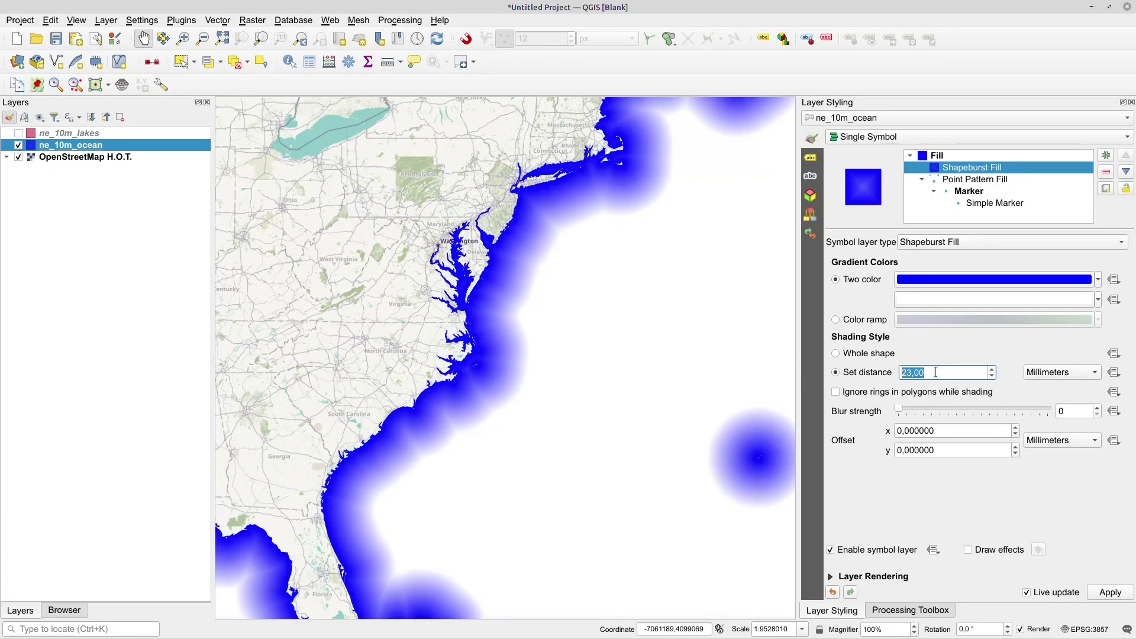
left_click(899, 413)
left_click_drag(899, 412, 1048, 412)
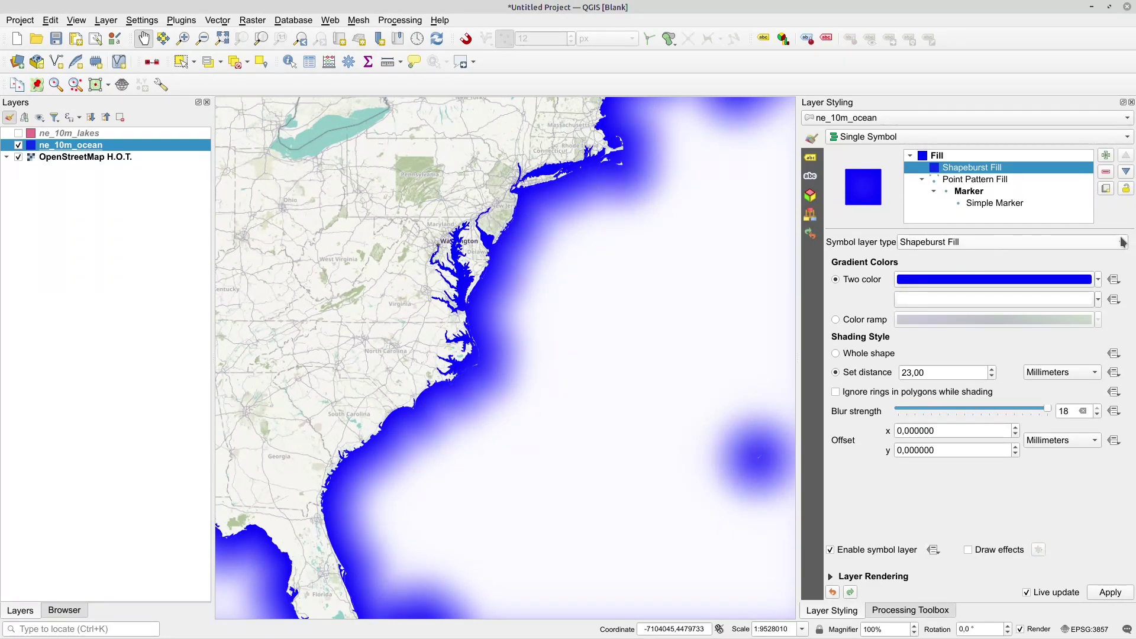
Make the Shapeburst Fill's first gradient color transparent and lower the opacity of its white second color slightly.
left_click(1098, 279)
left_click(942, 286)
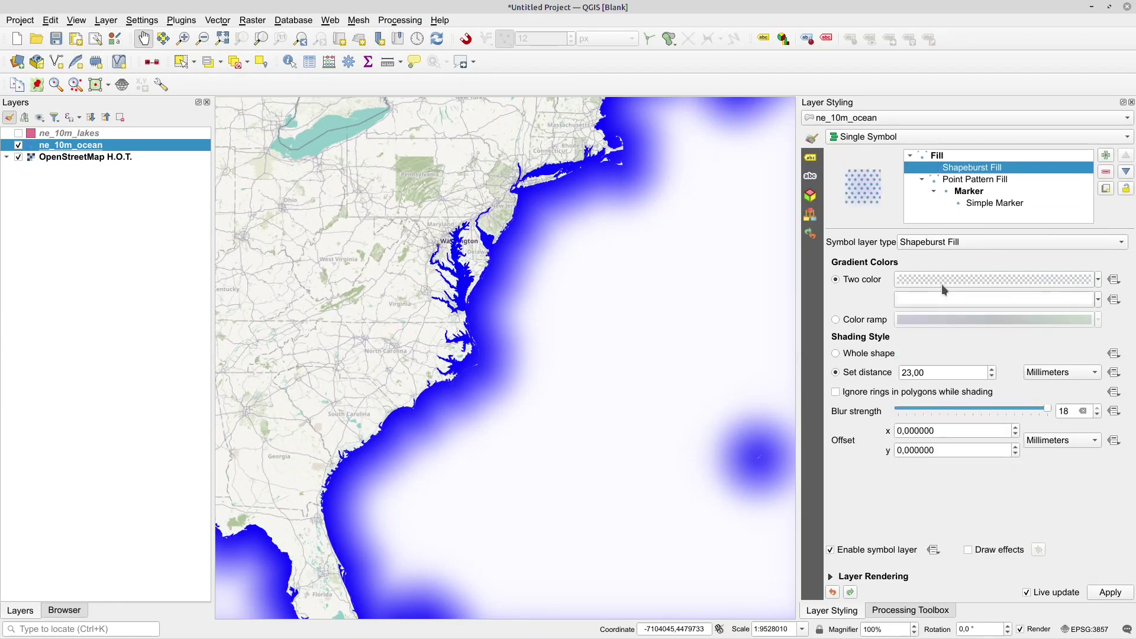
left_click(1098, 299)
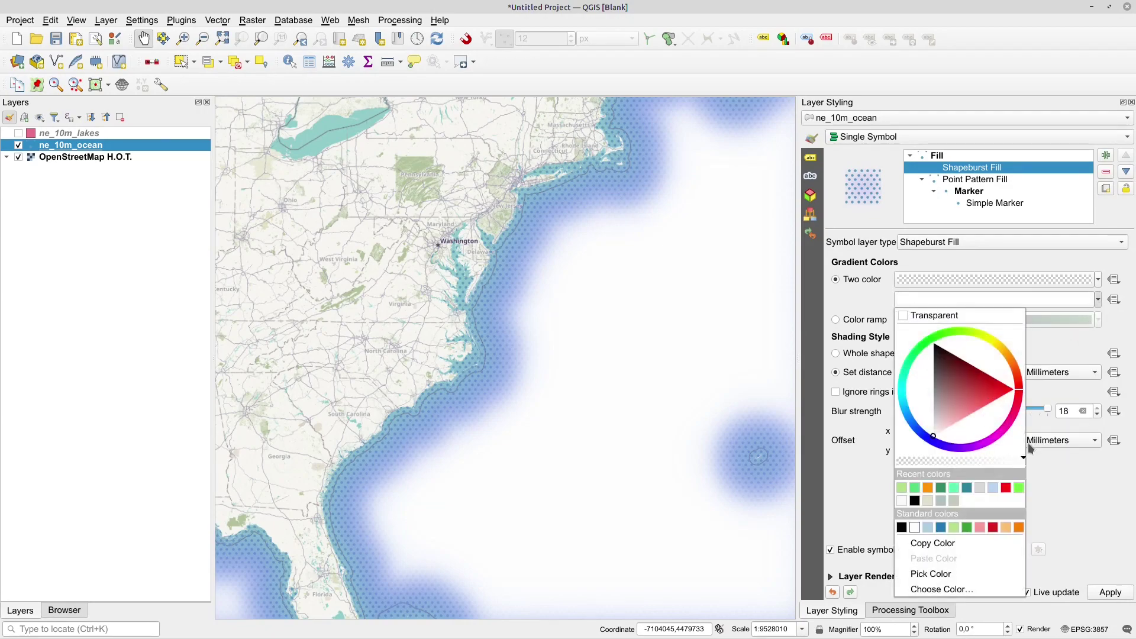
left_click(1018, 462)
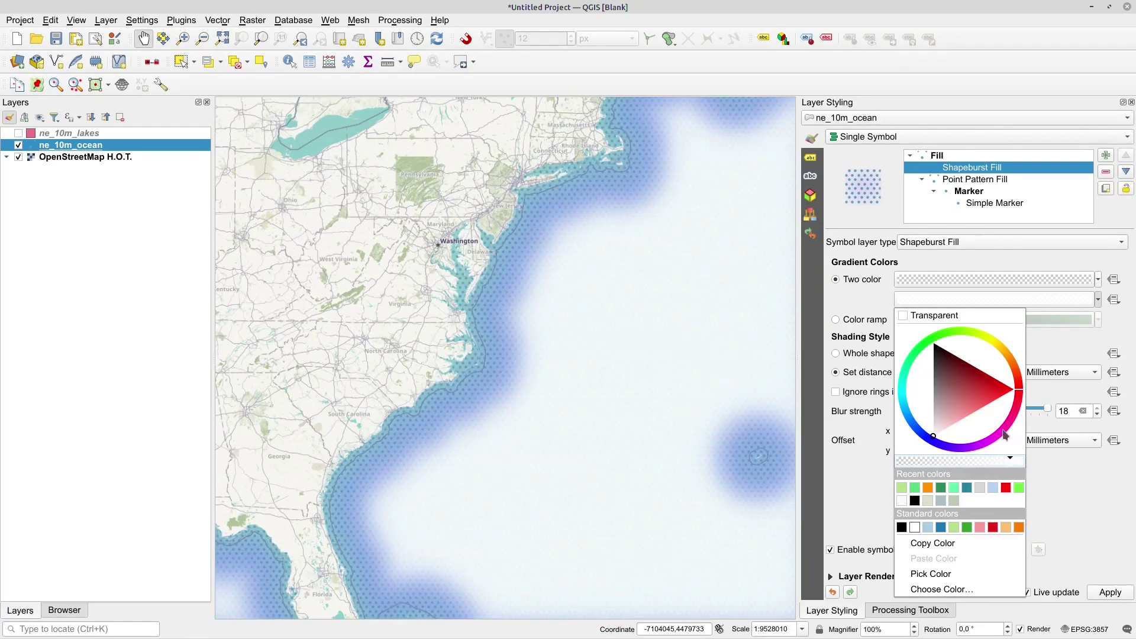
left_click_drag(1009, 456, 1019, 459)
left_click(933, 430)
left_click_drag(935, 429, 931, 439)
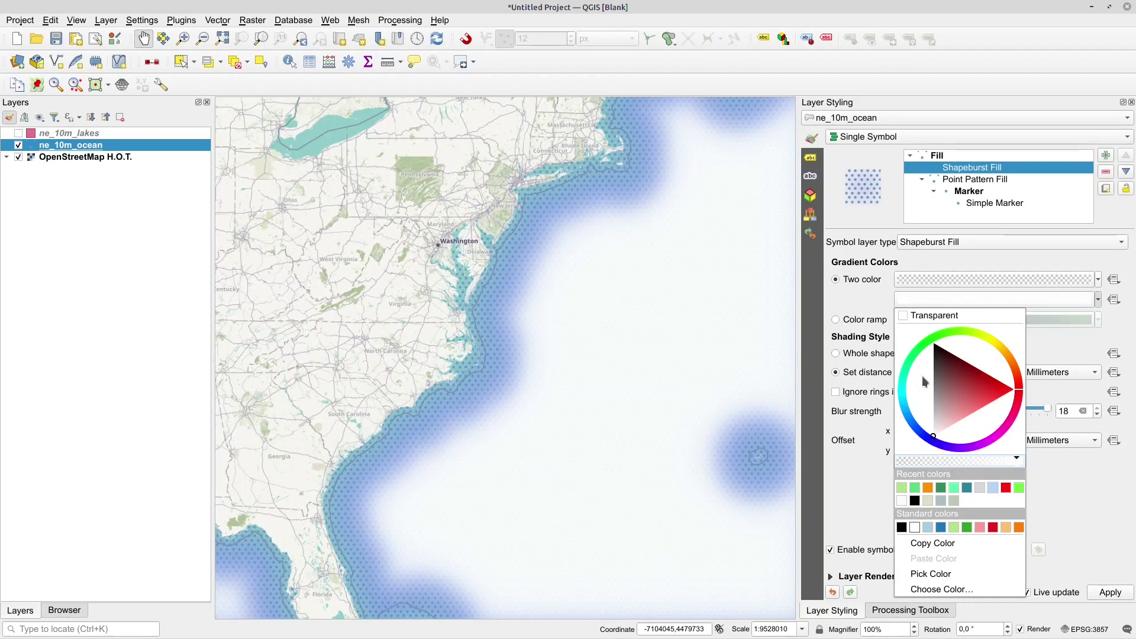
left_click(857, 296)
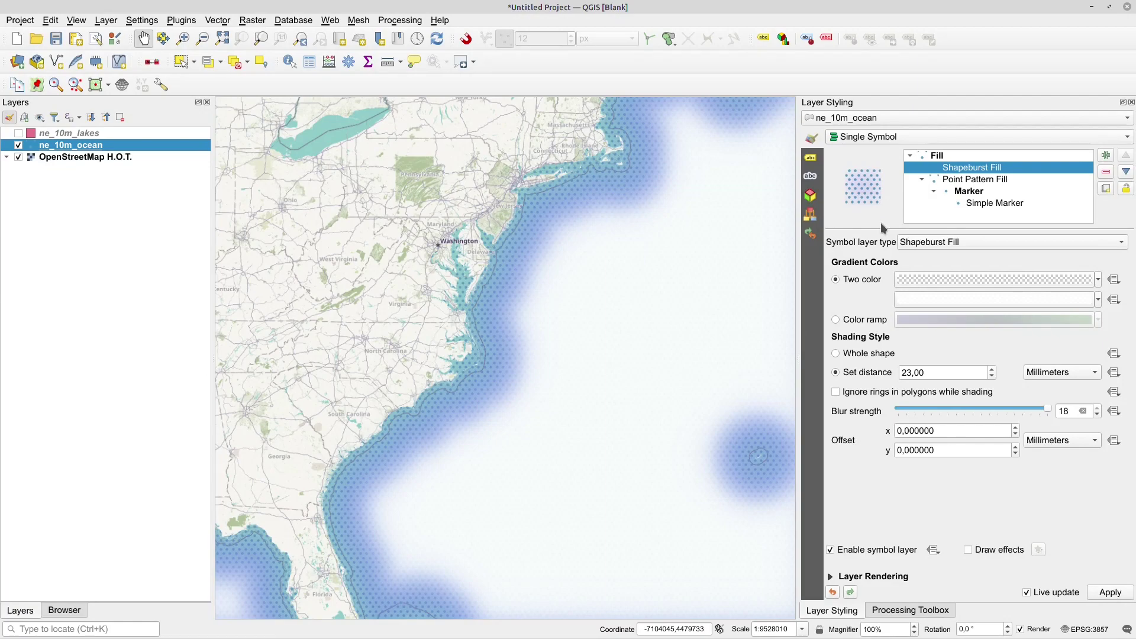
Change the Shapeburst Fill's transparent first gradient color from blue to white.
left_click(1097, 279)
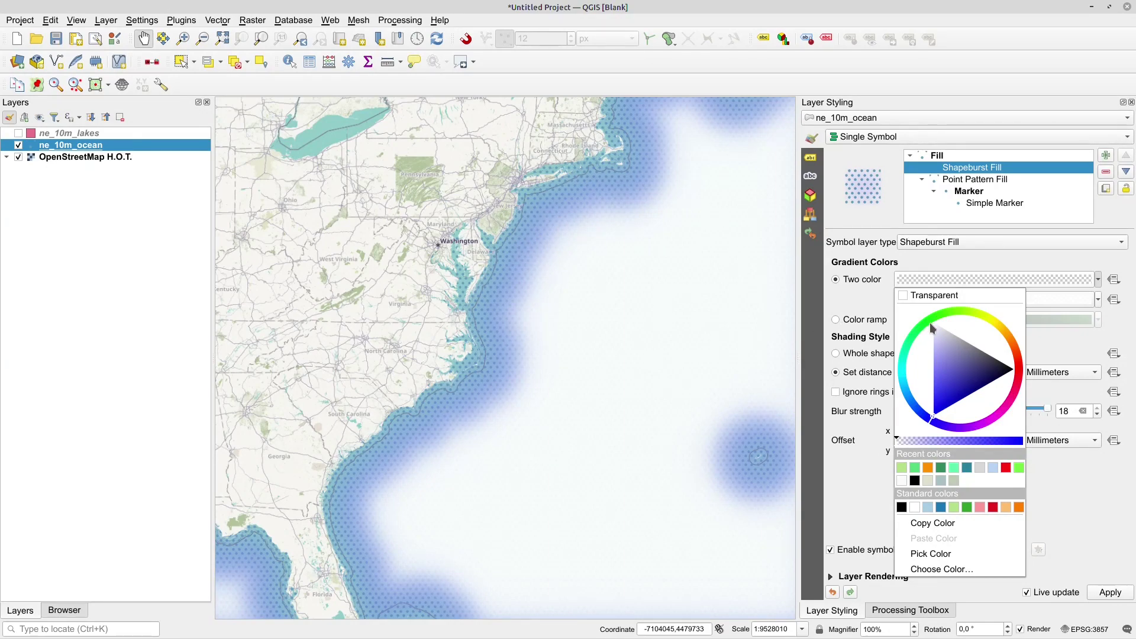
left_click_drag(939, 333, 914, 313)
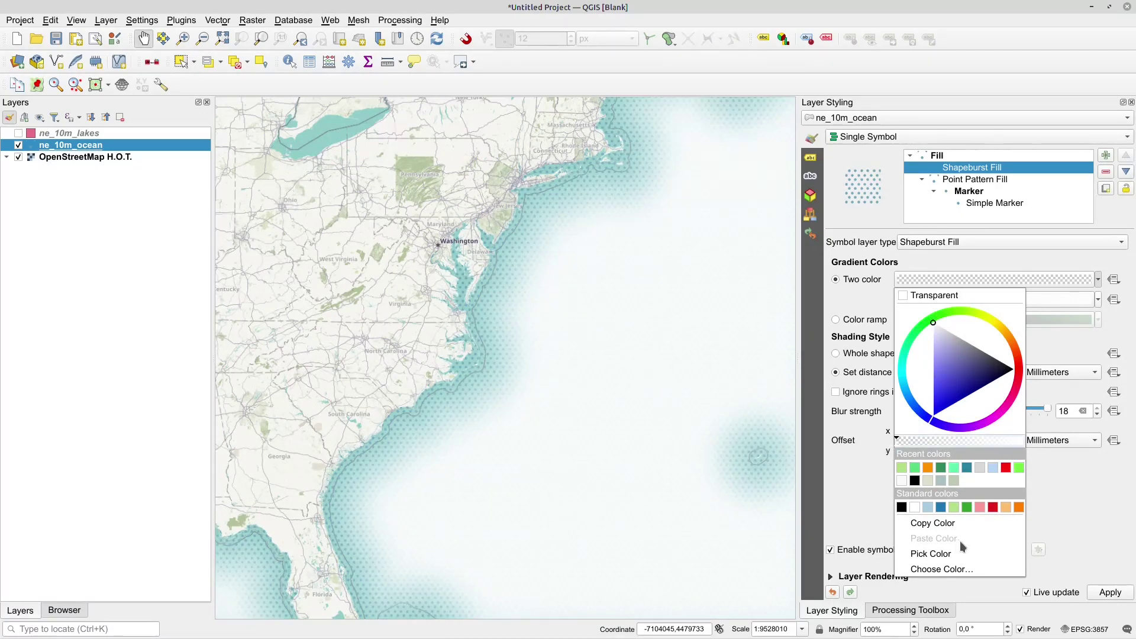
left_click(842, 299)
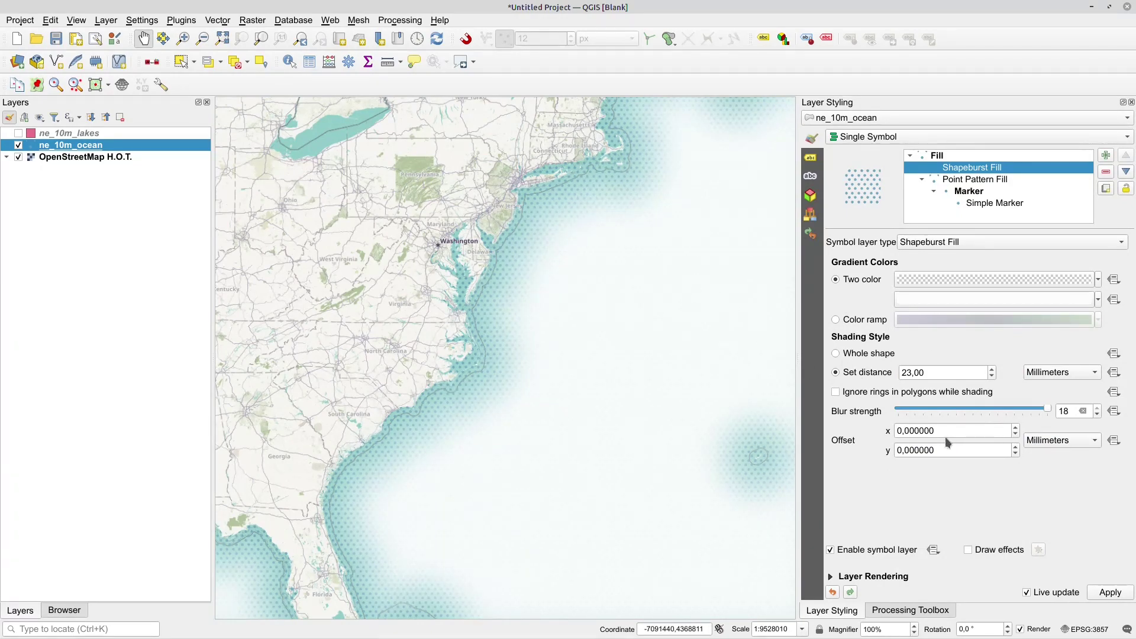
Set the ocean layer's blending mode to Multiply in its layer rendering settings.
left_click(831, 577)
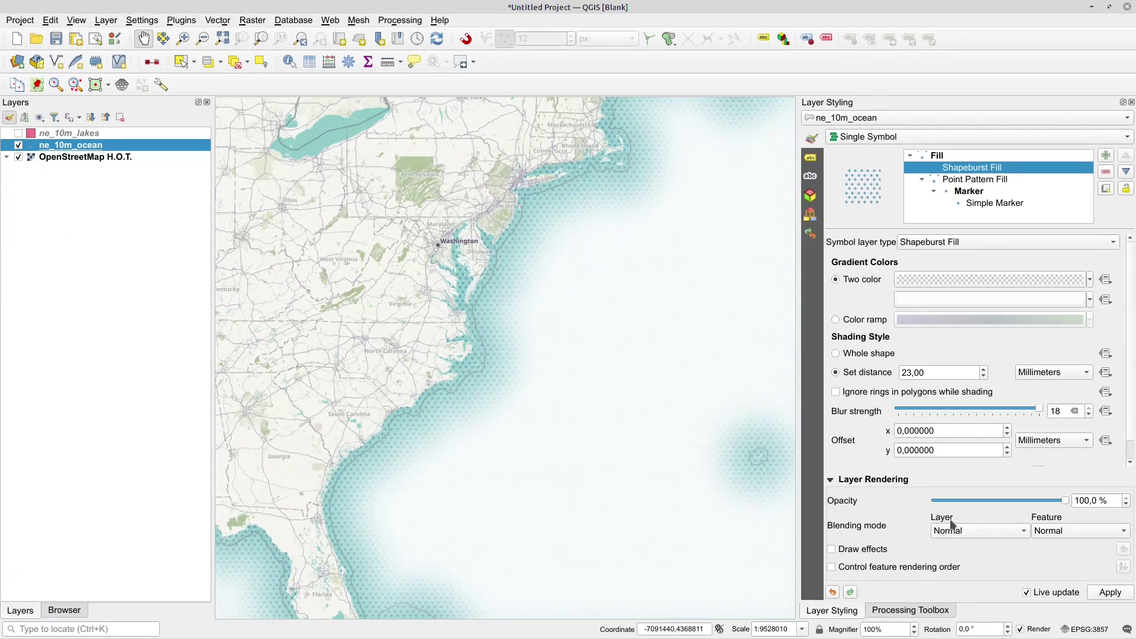
left_click(978, 530)
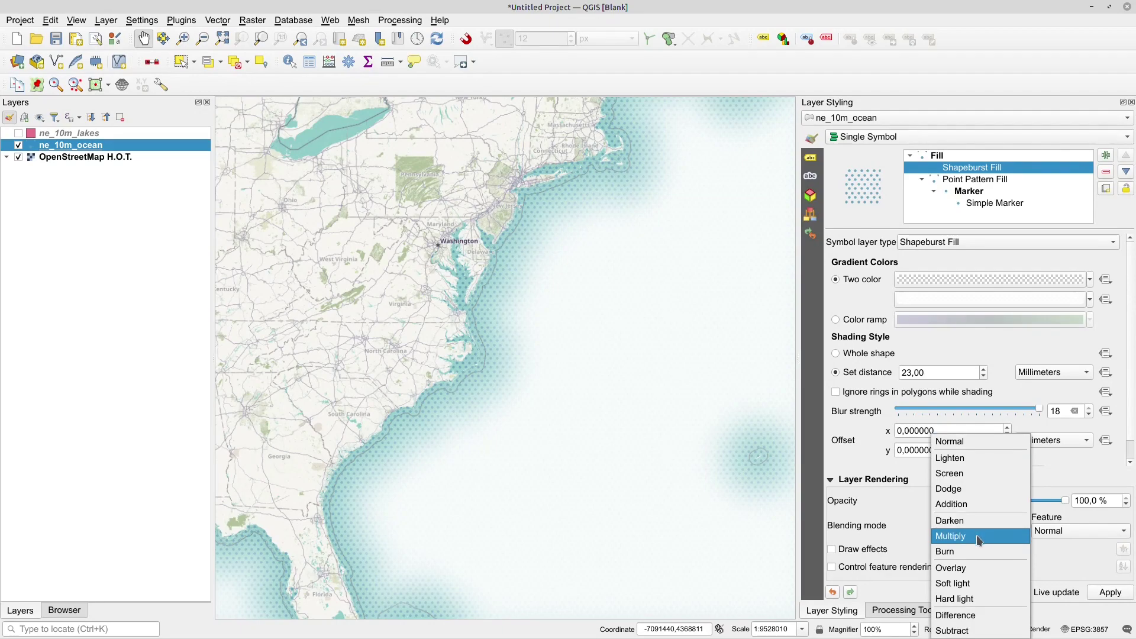
left_click(977, 528)
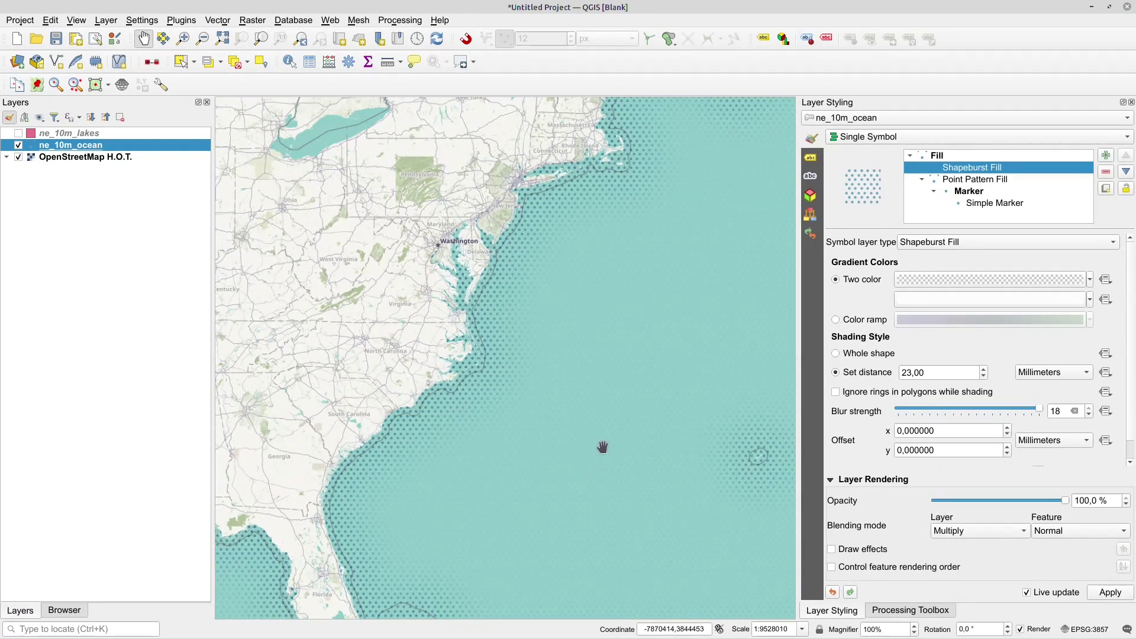
Raise the opacity of the Shapeburst Fill's white second gradient color slightly.
left_click_drag(463, 398, 525, 312)
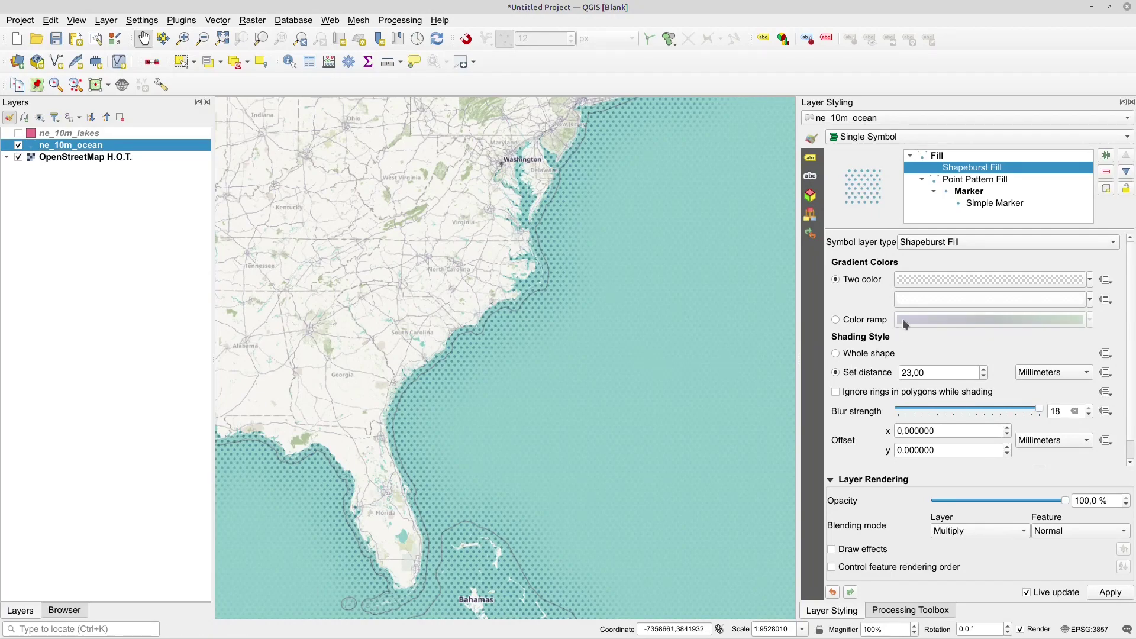
left_click(1089, 299)
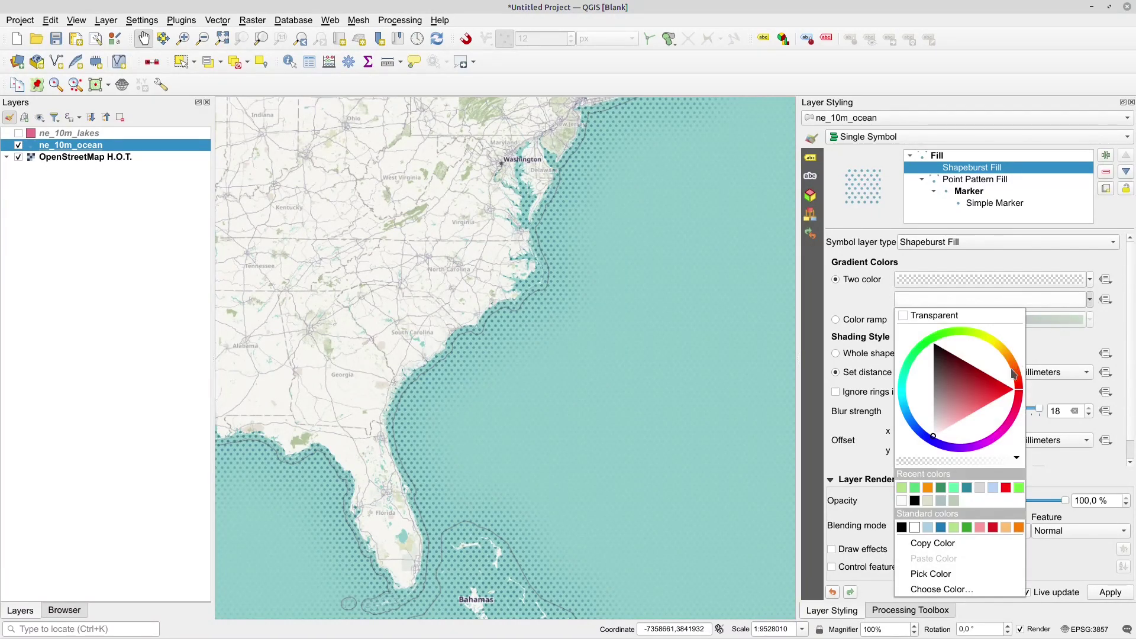
left_click(1022, 460)
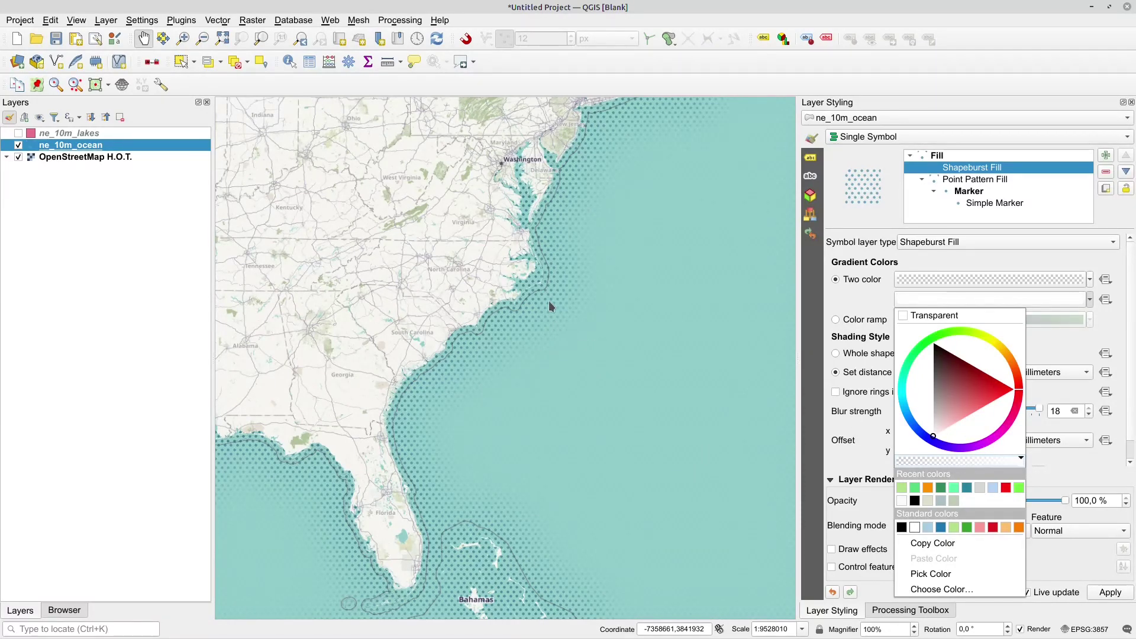
left_click(980, 187)
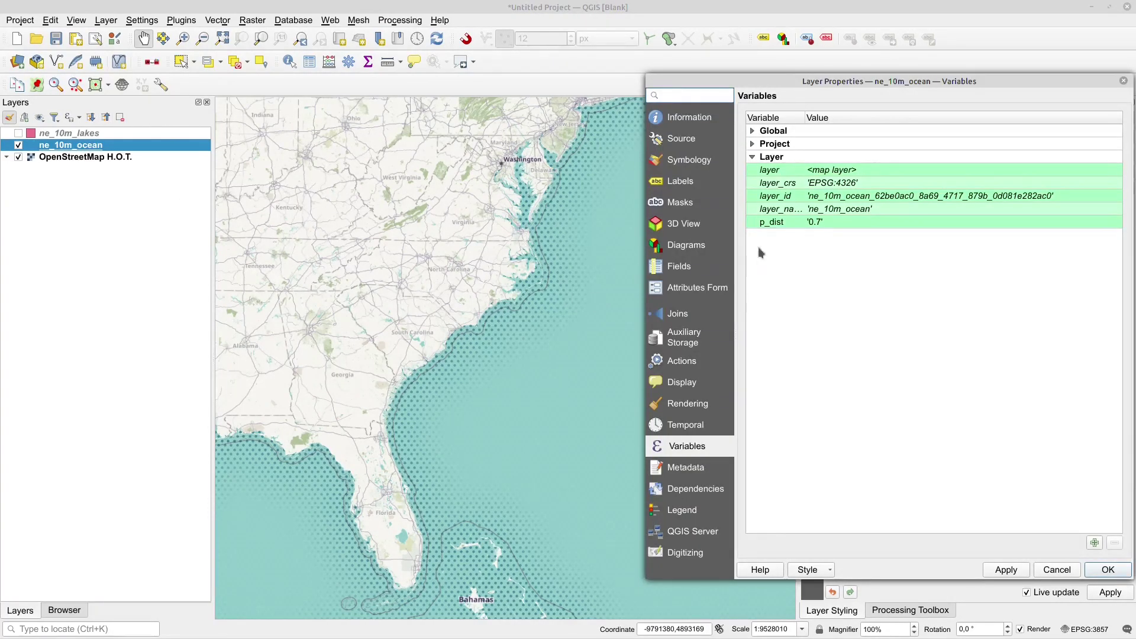
Set the ocean layer's p_dist variable to 0.5, apply it and close the layer properties.
double_click(852, 223)
left_click_drag(839, 222, 822, 223)
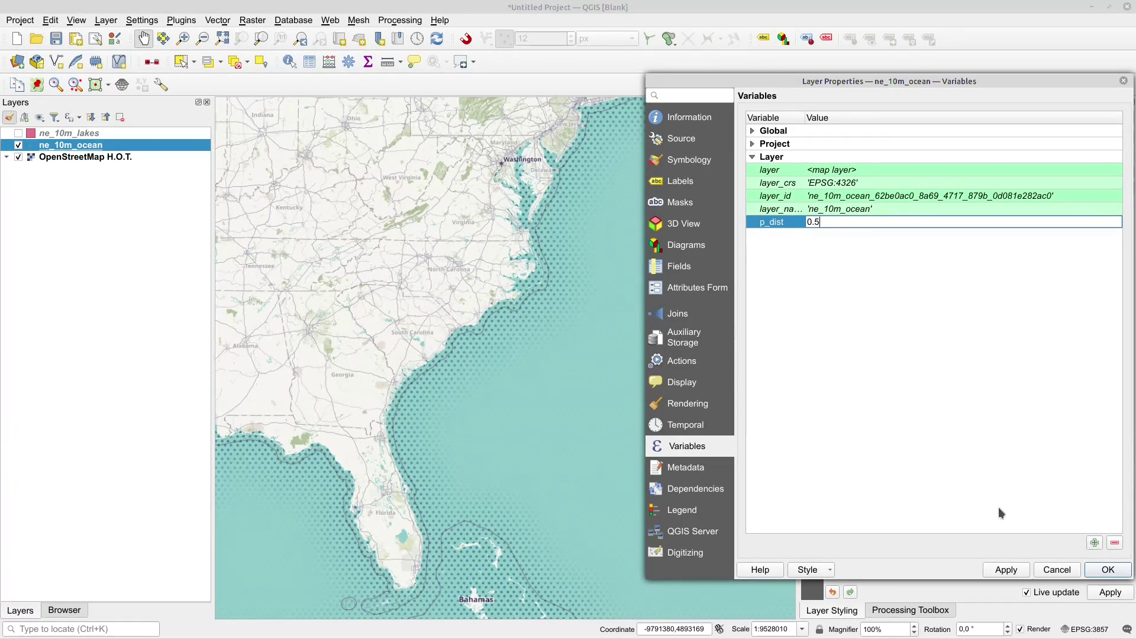
type("5")
left_click(1006, 569)
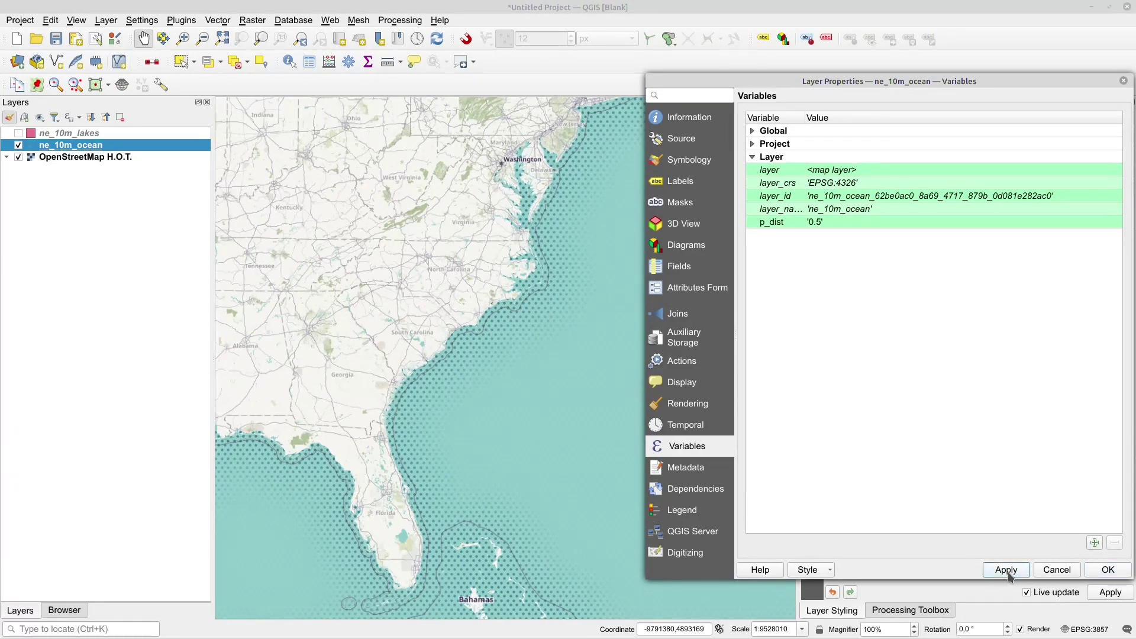
left_click(1105, 569)
Reduce the size of the point pattern's Simple Marker to 0.8 mm.
left_click(990, 202)
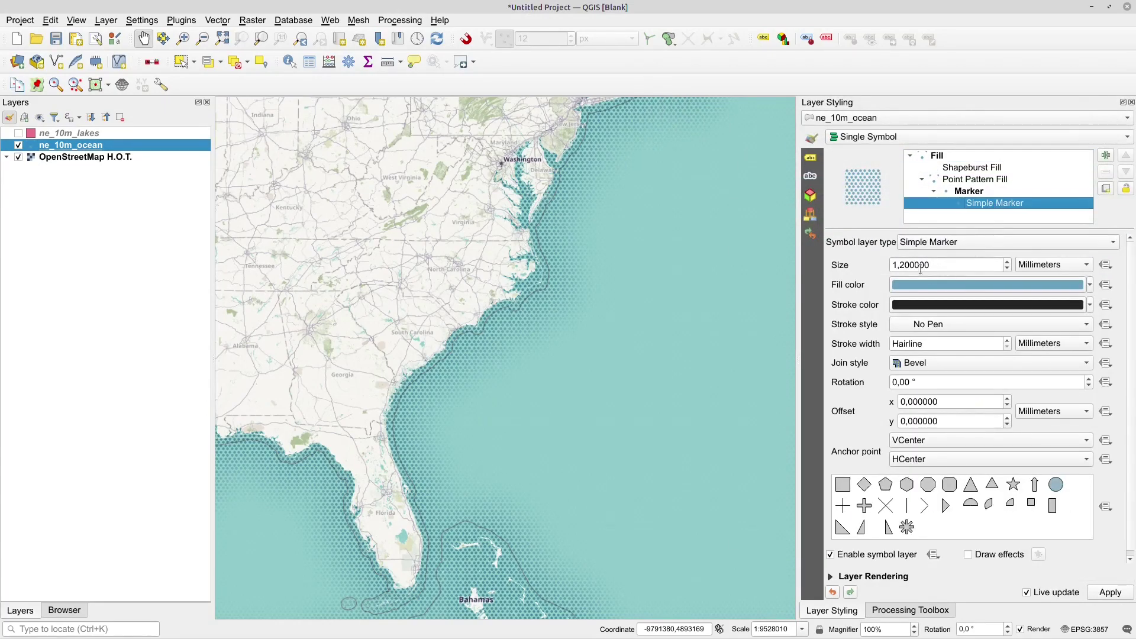
scroll(929, 266, "down", 2)
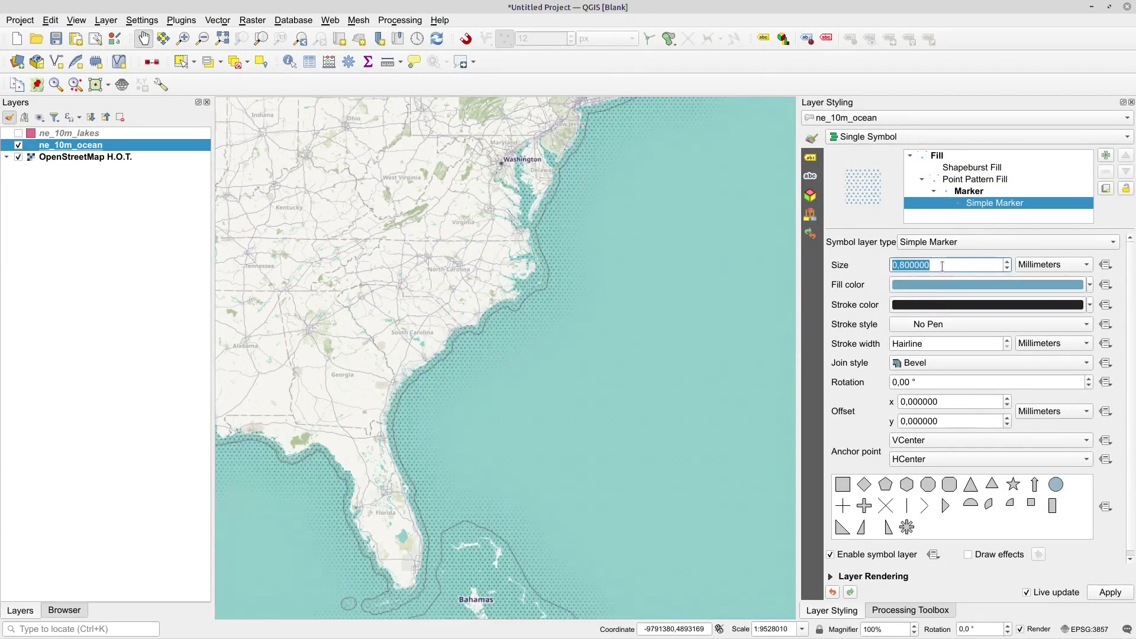
scroll(942, 266, "up", 1)
scroll(942, 266, "down", 1)
Set the Shapeburst Fill's shading distance to 16 mm.
left_click(954, 168)
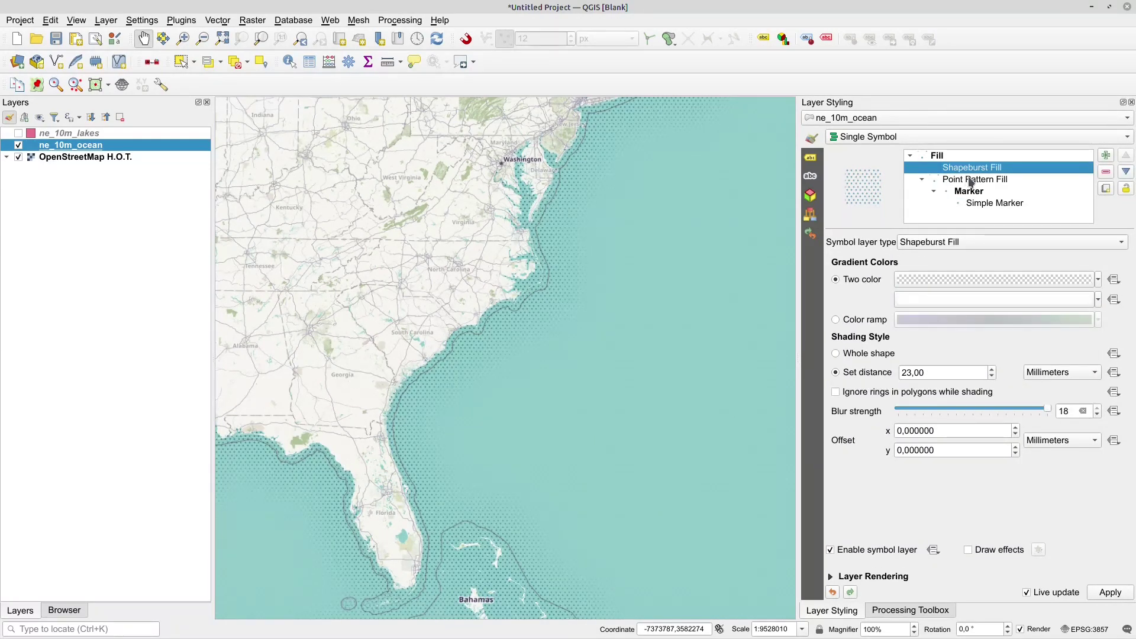
scroll(942, 373, "down", 3)
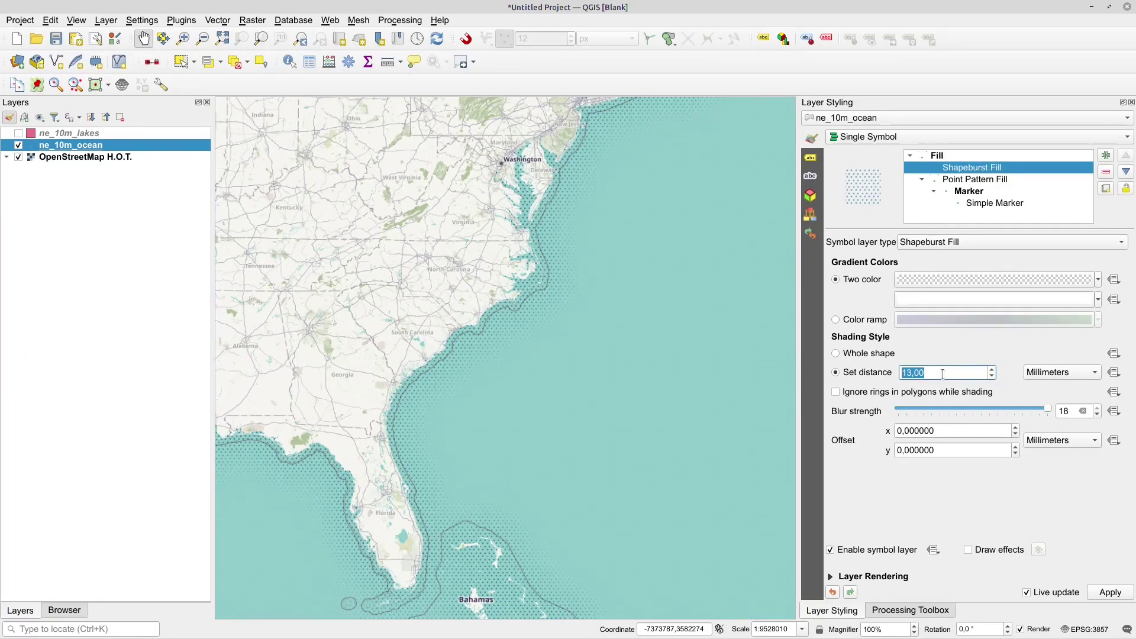
scroll(943, 374, "up", 9)
scroll(942, 373, "down", 6)
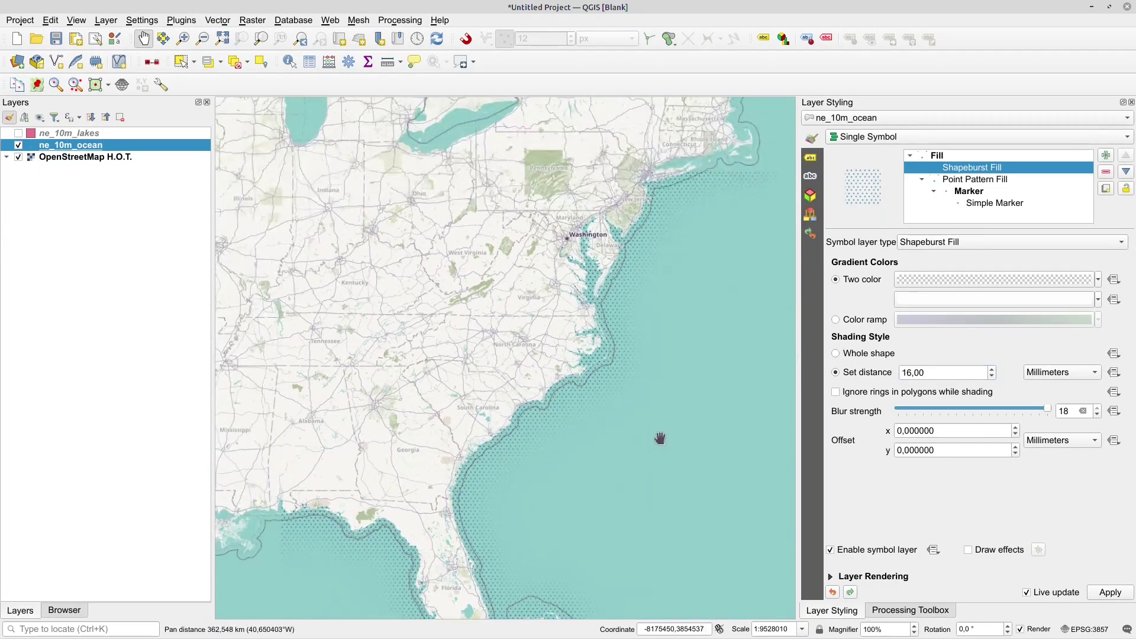
Make the ne_10m_lakes layer visible on the map around the Great Lakes.
left_click_drag(632, 307, 655, 453)
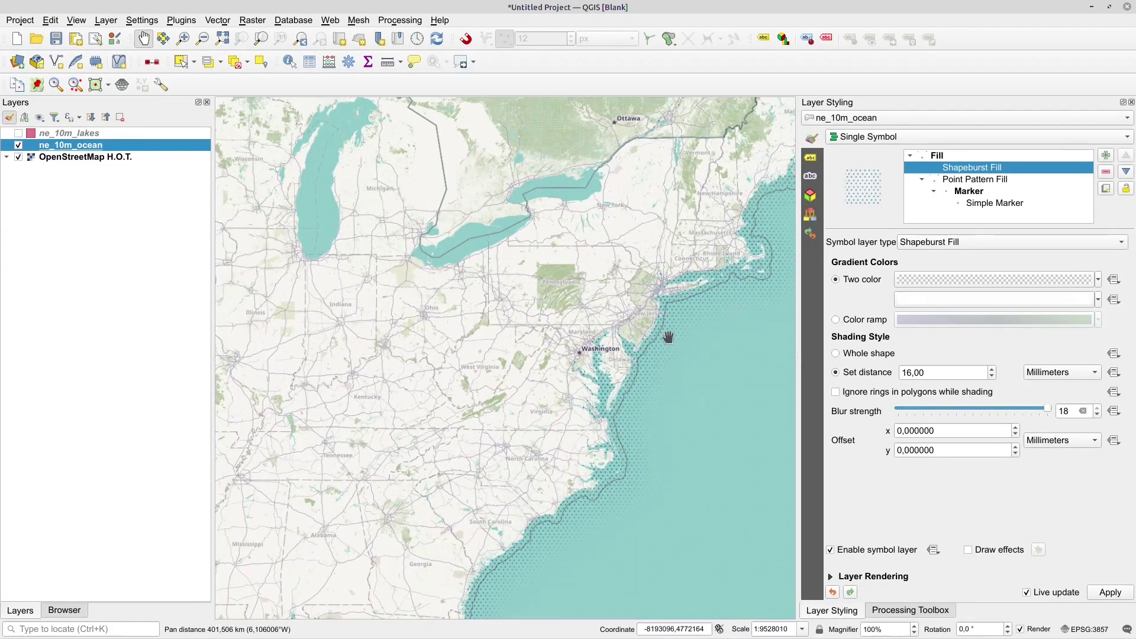
left_click(19, 134)
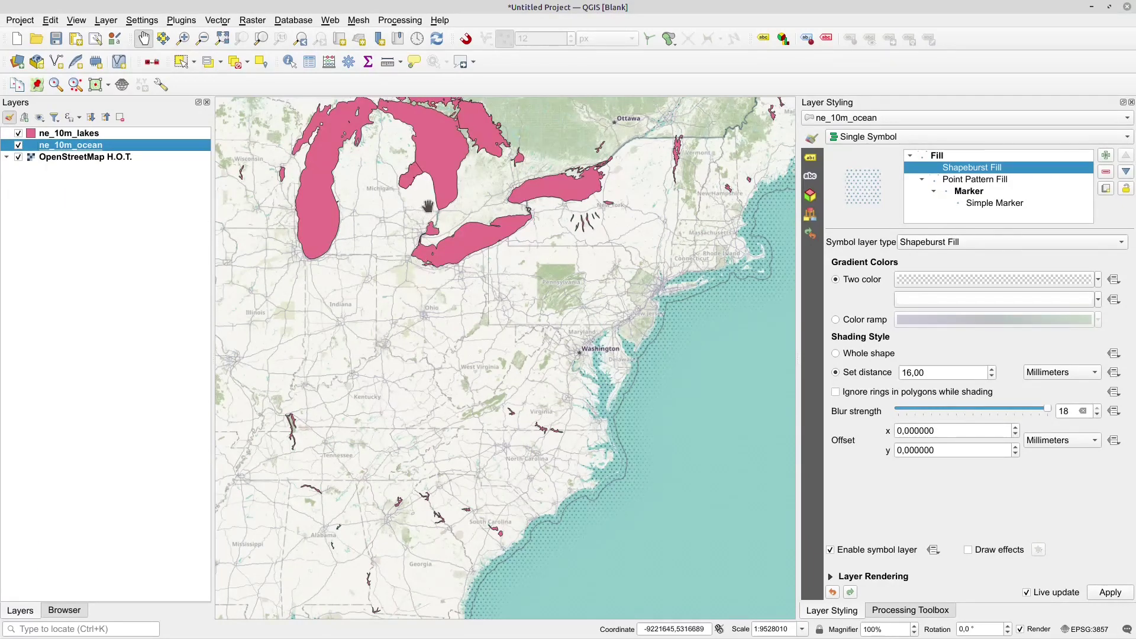
left_click_drag(391, 164, 416, 313)
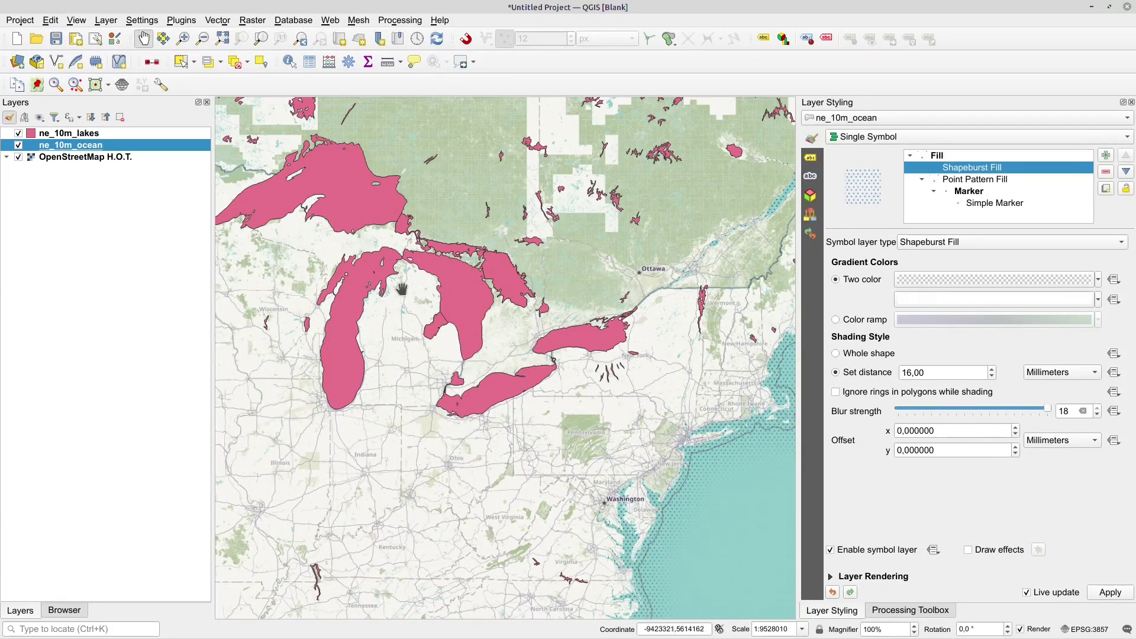
Change the ne_10m_lakes layer's Simple Fill to a Geometry Generator with the LineString / MultiLineString geometry type.
scroll(393, 278, "down", 1)
scroll(443, 272, "up", 3)
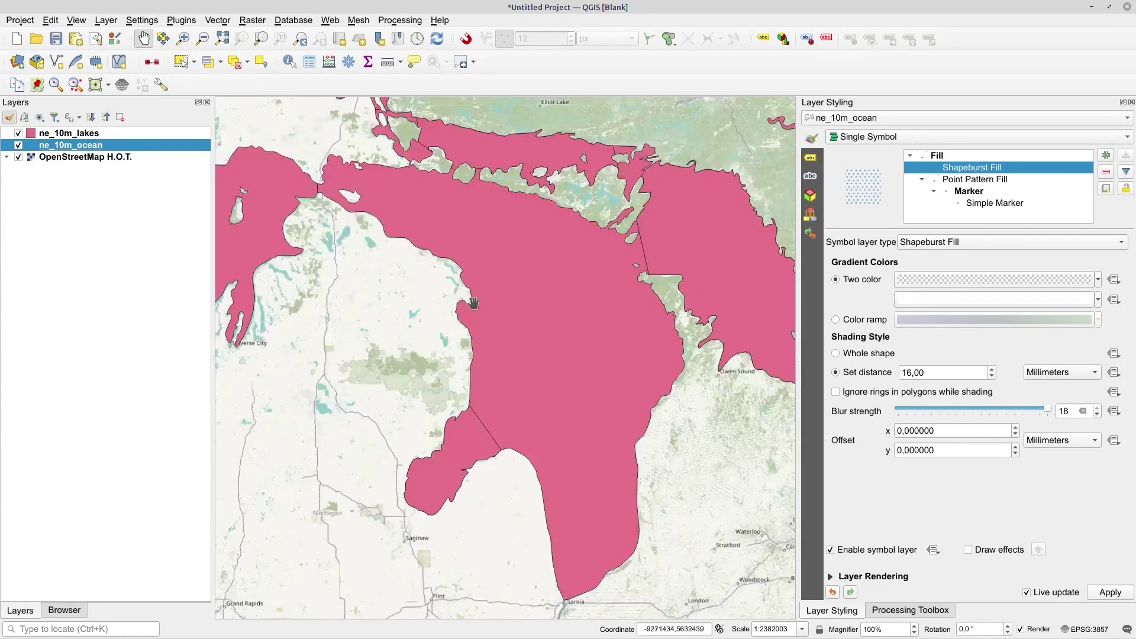
scroll(562, 299, "down", 1)
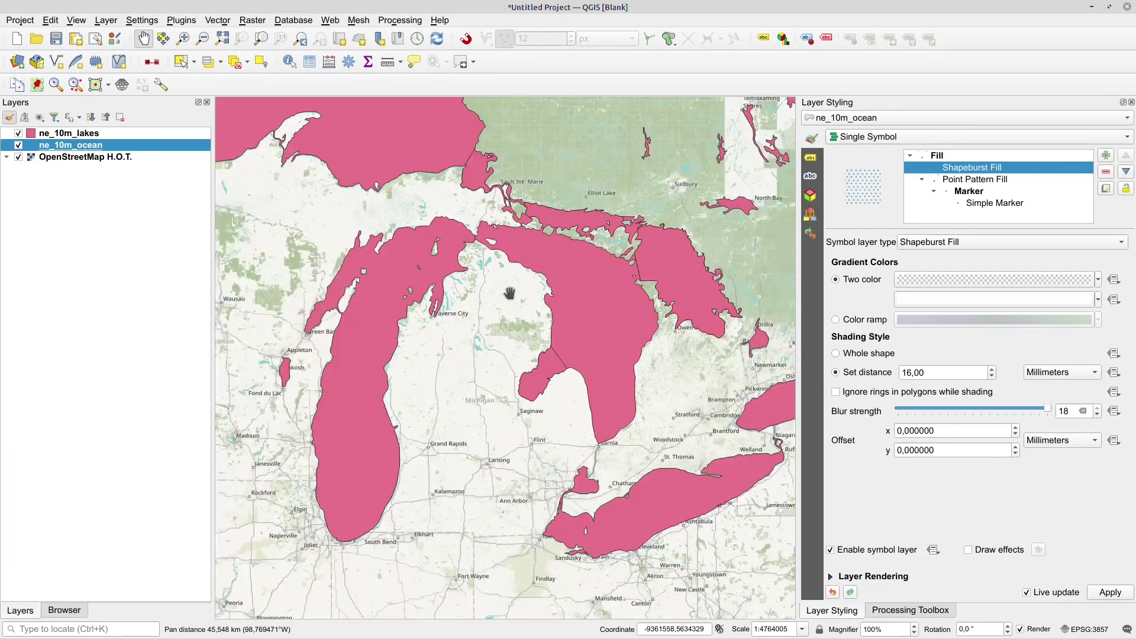
left_click_drag(520, 297, 488, 301)
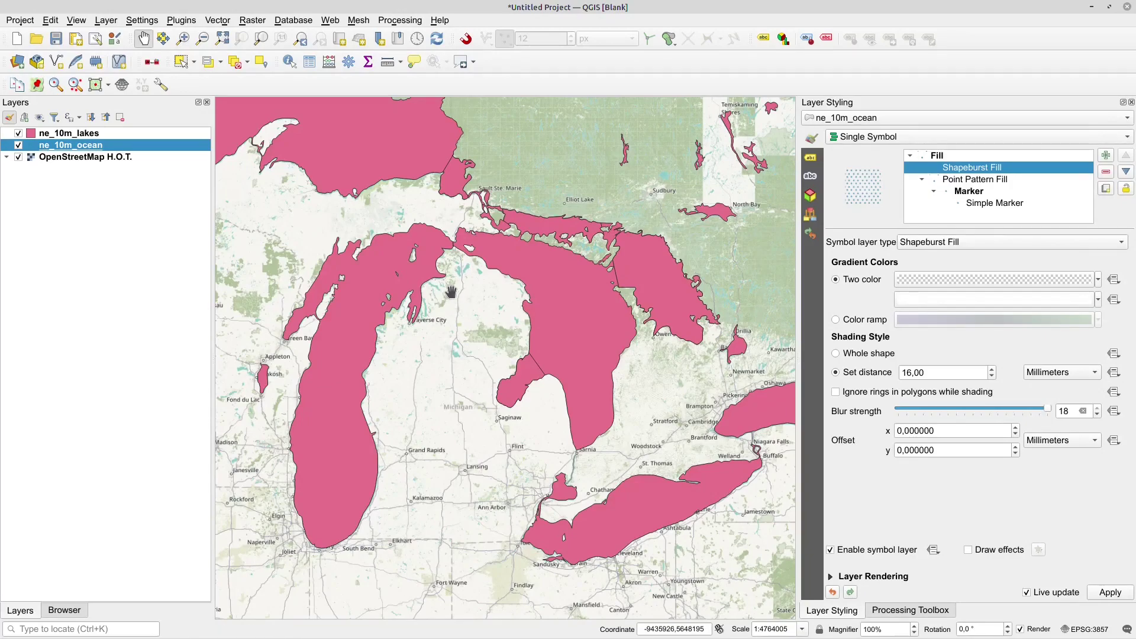
left_click(57, 135)
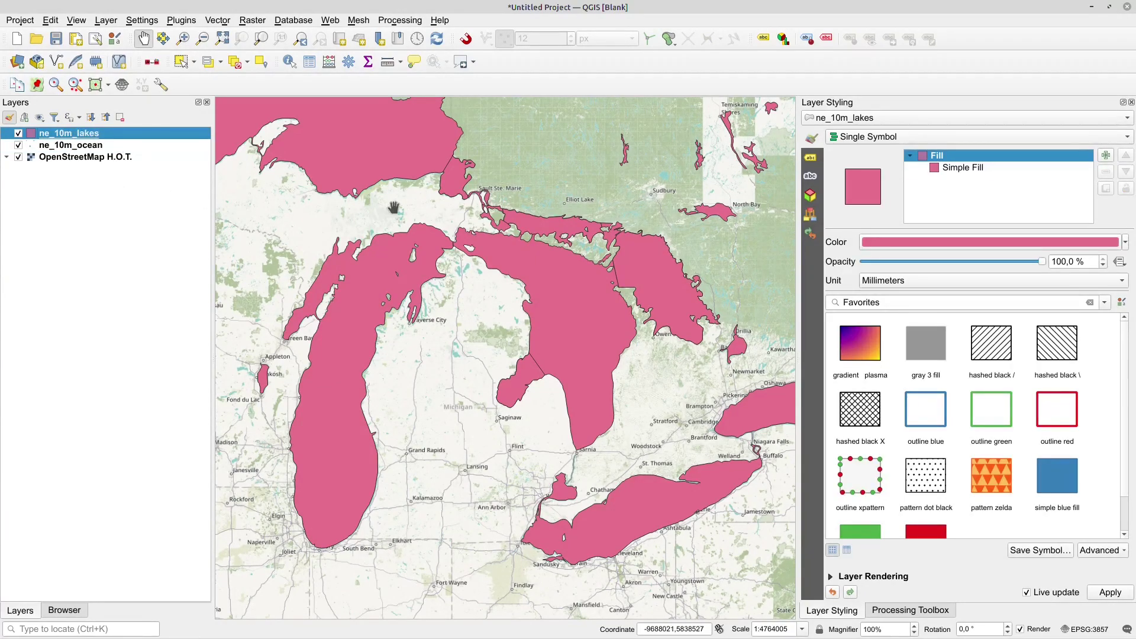
left_click_drag(611, 341, 646, 365)
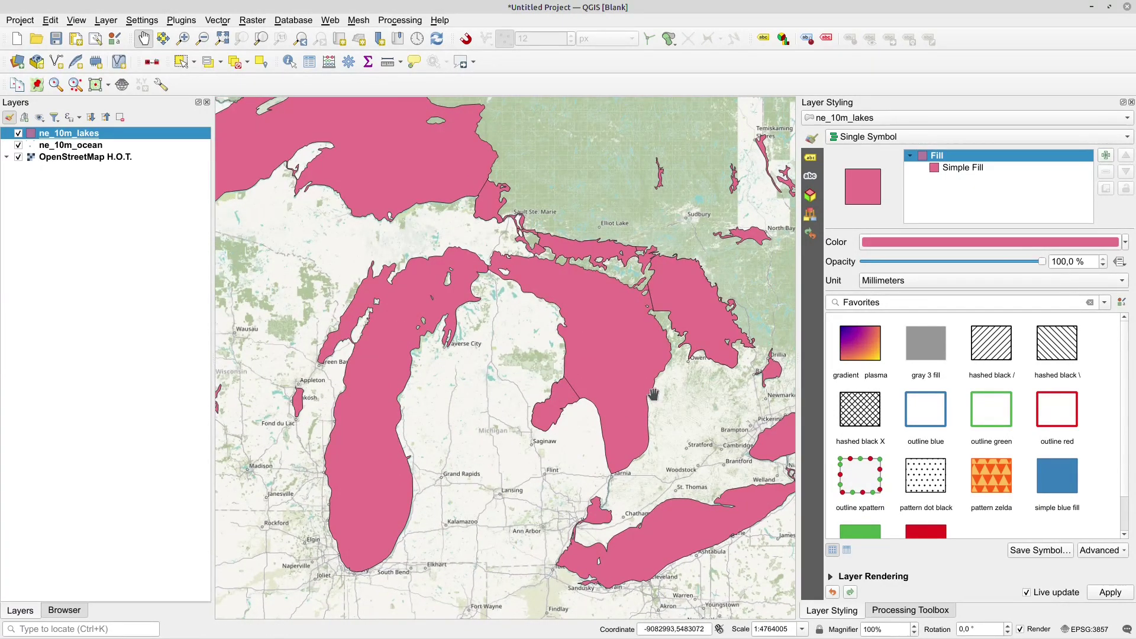
left_click(977, 168)
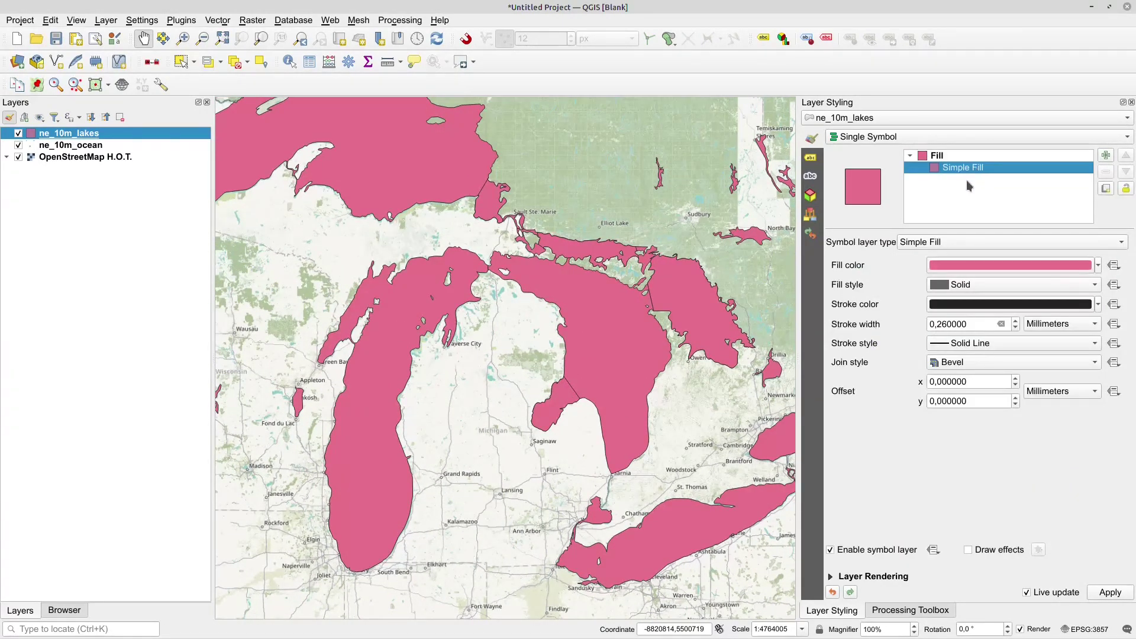
left_click(968, 242)
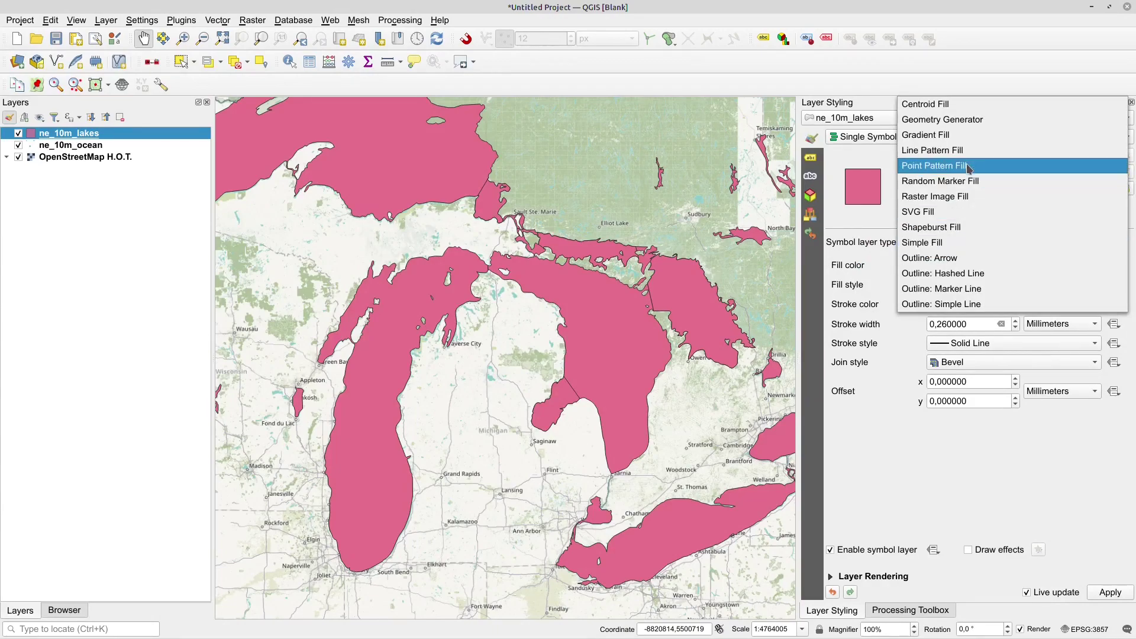
left_click(971, 120)
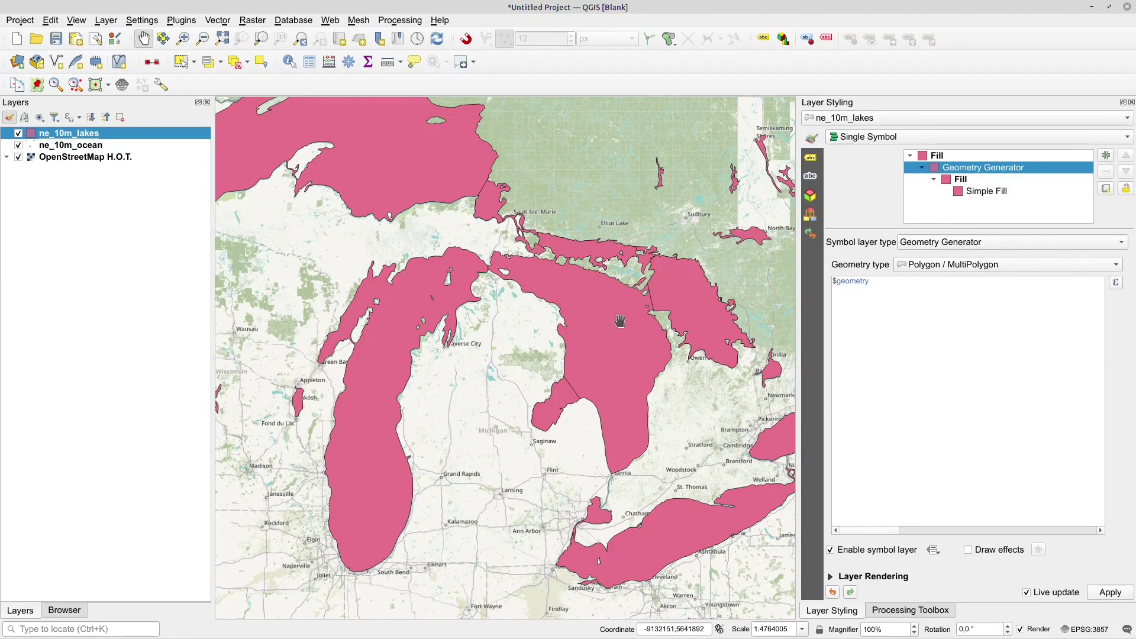
left_click(979, 271)
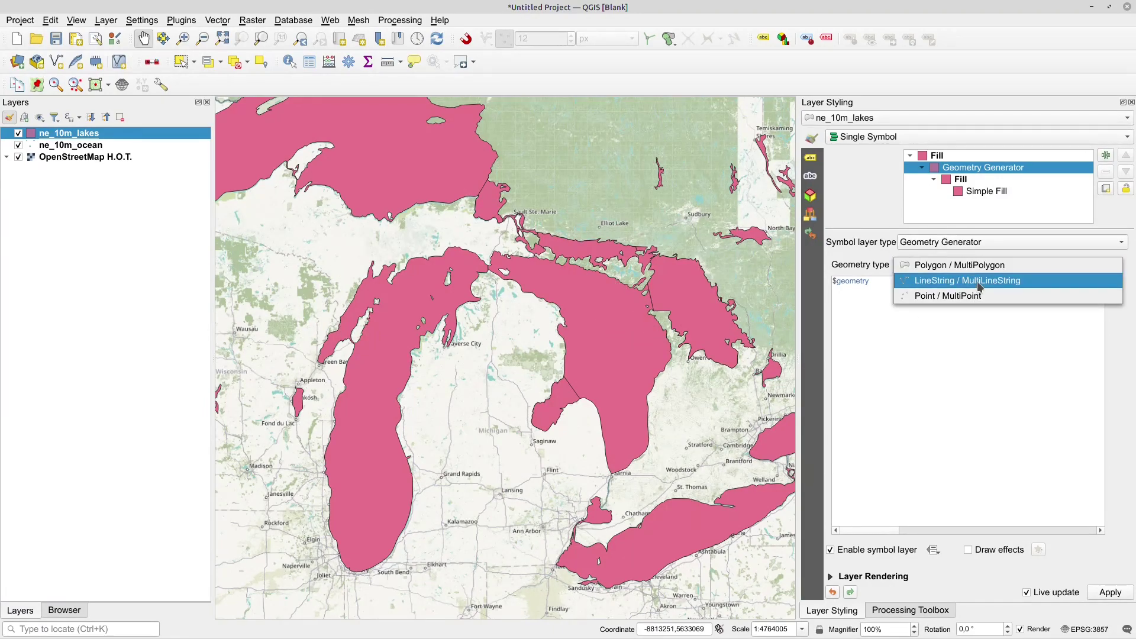
left_click(979, 280)
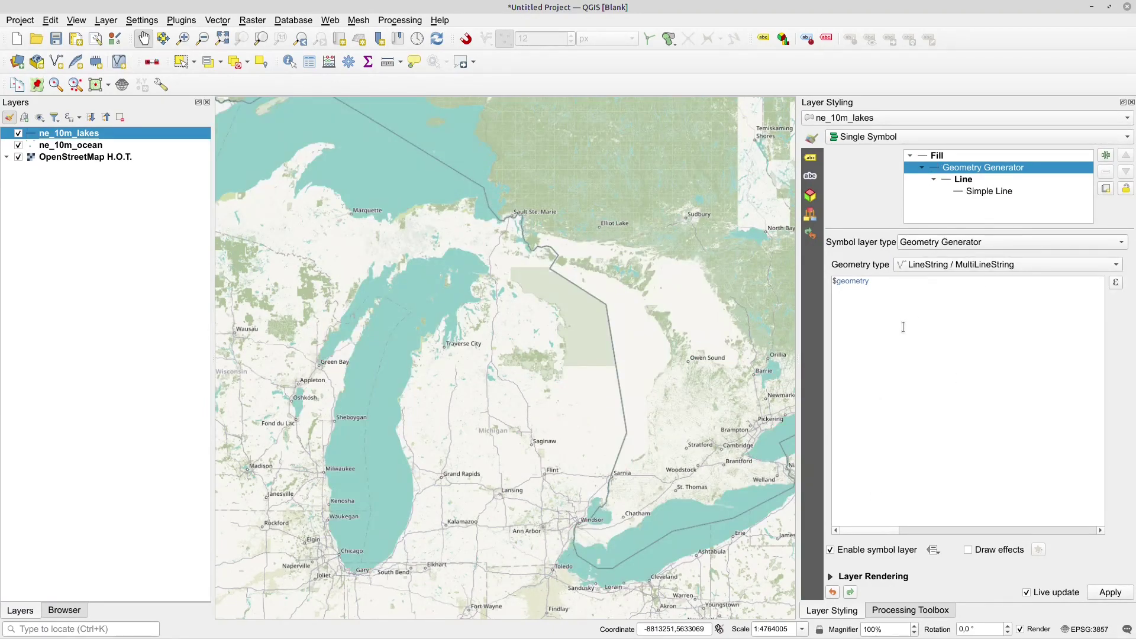
Wrap $geometry in segments_to_lines( ) in the lakes layer's Geometry Generator expression.
left_click(836, 289)
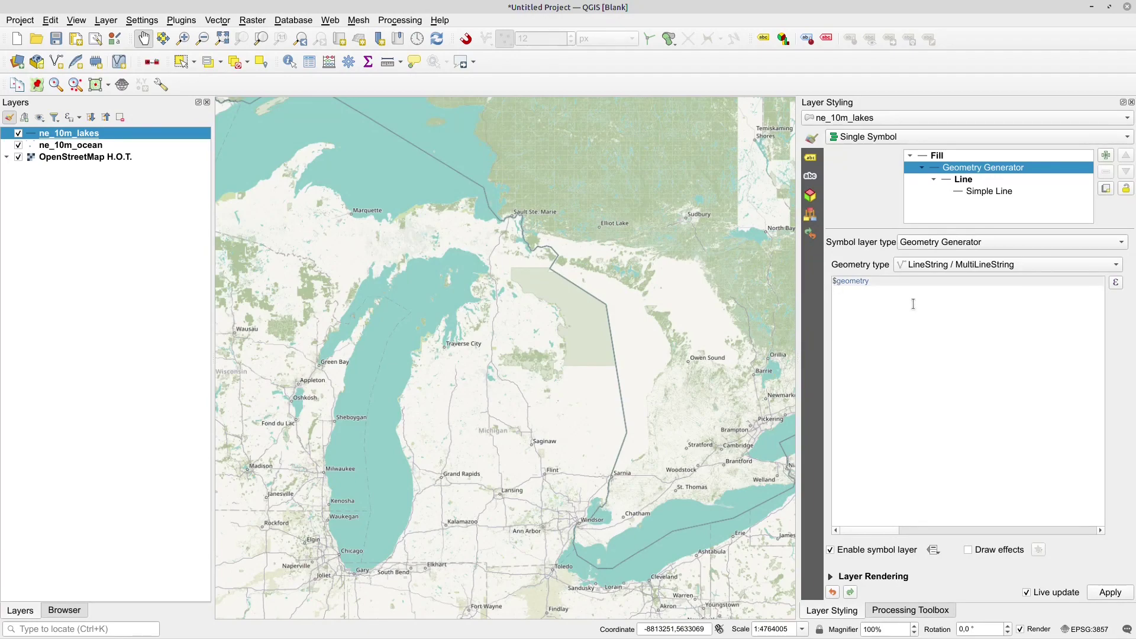
key("Return")
key("Up")
type("segment")
key("Down")
key("Down")
key("Down")
key("Down")
key("Down")
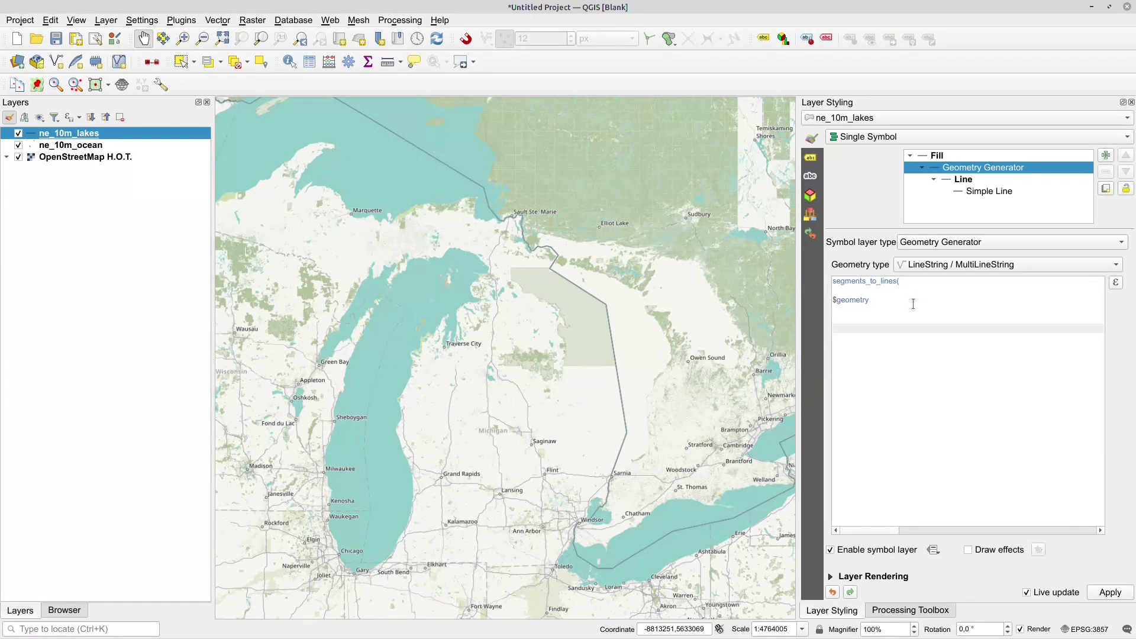
type(")")
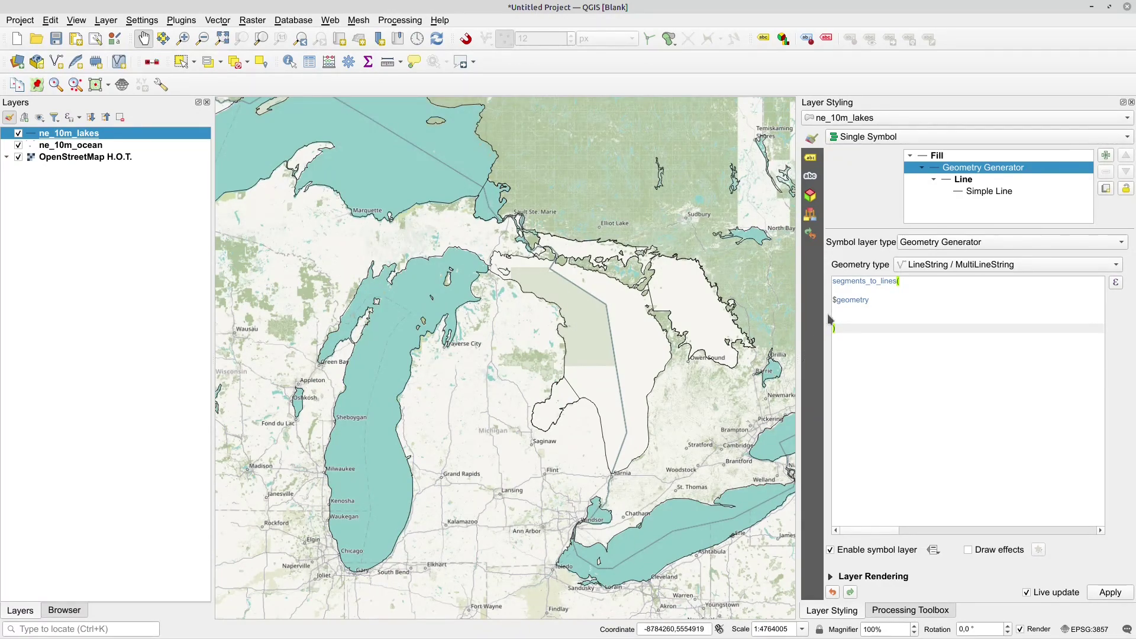
Wrap $geometry in a buffer( ) function with a distance of -0.1 inside segments_to_lines.
left_click(843, 290)
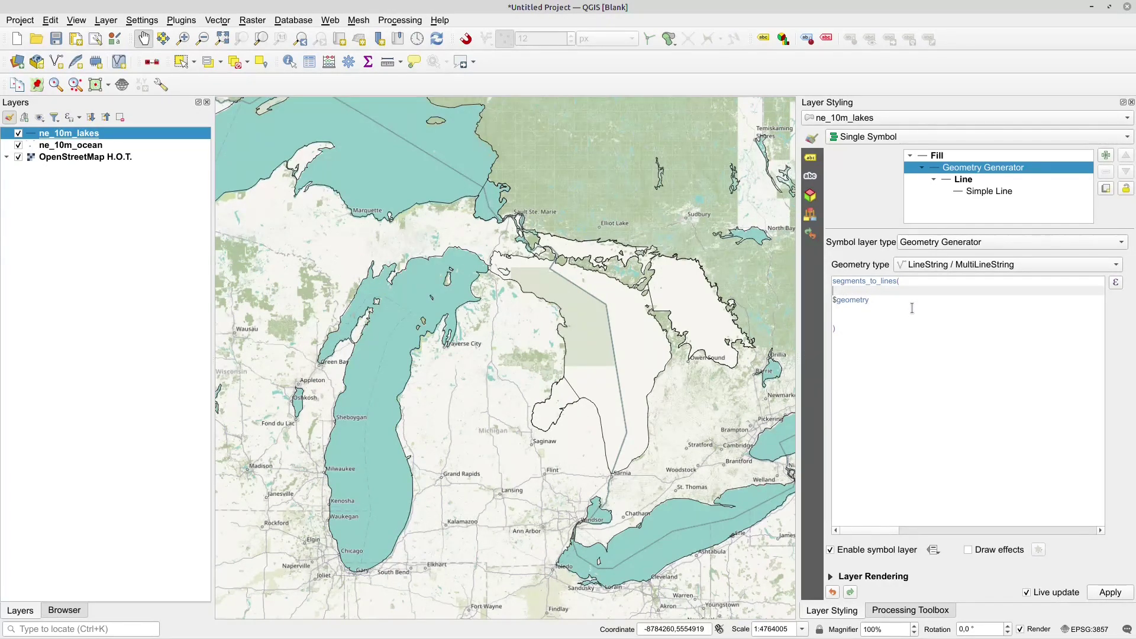
key("Return")
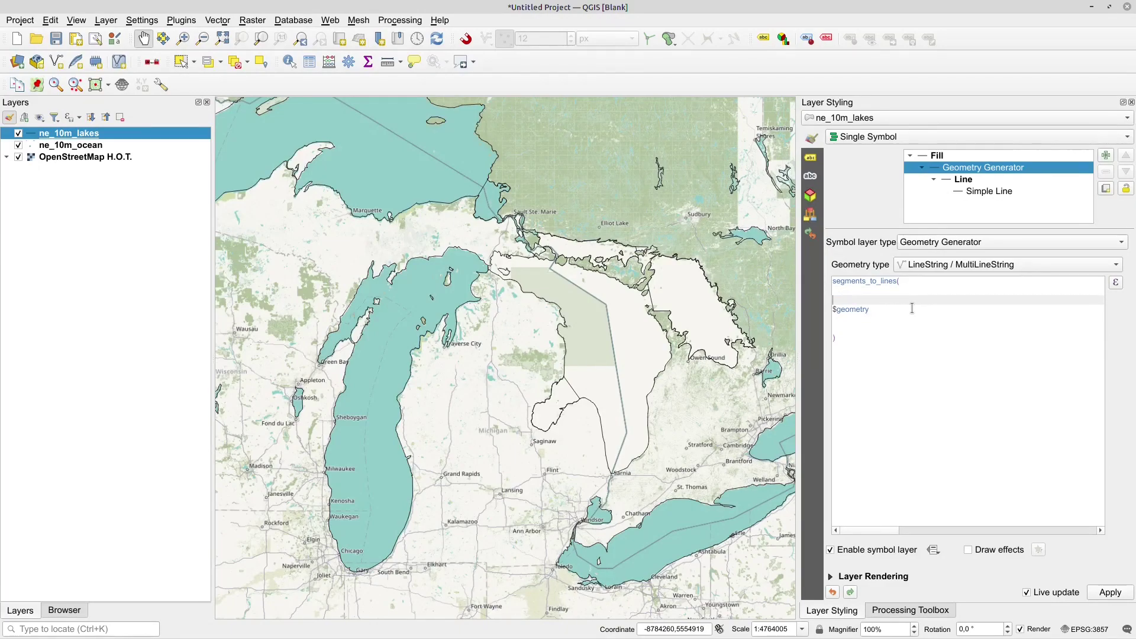
type("buffer")
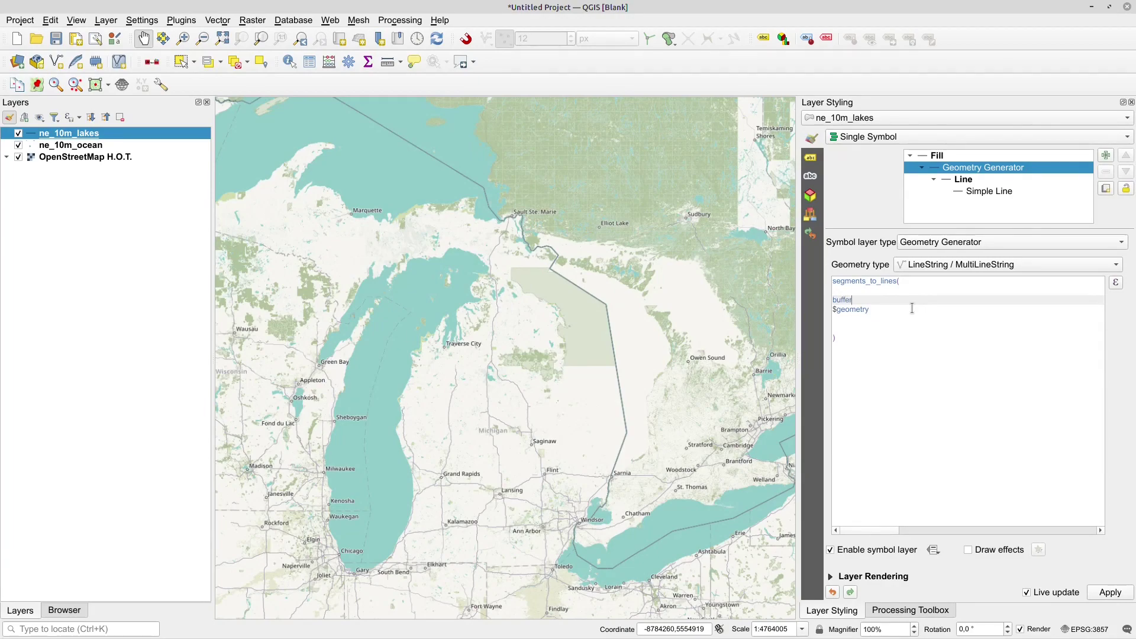
key("Down")
key("Down")
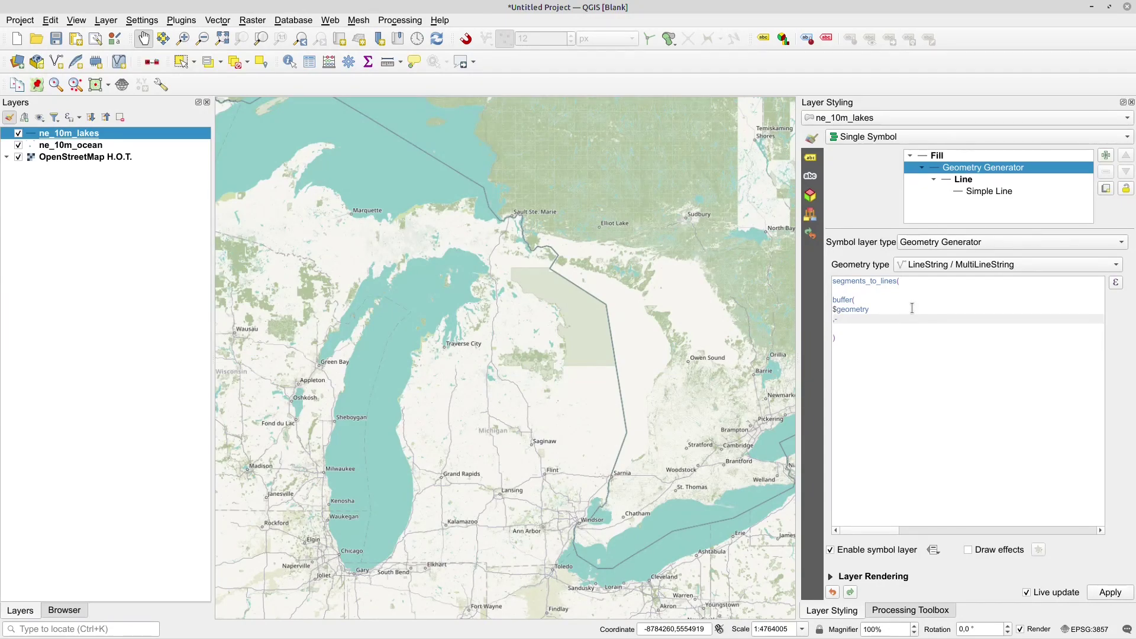
type(",-0.1)")
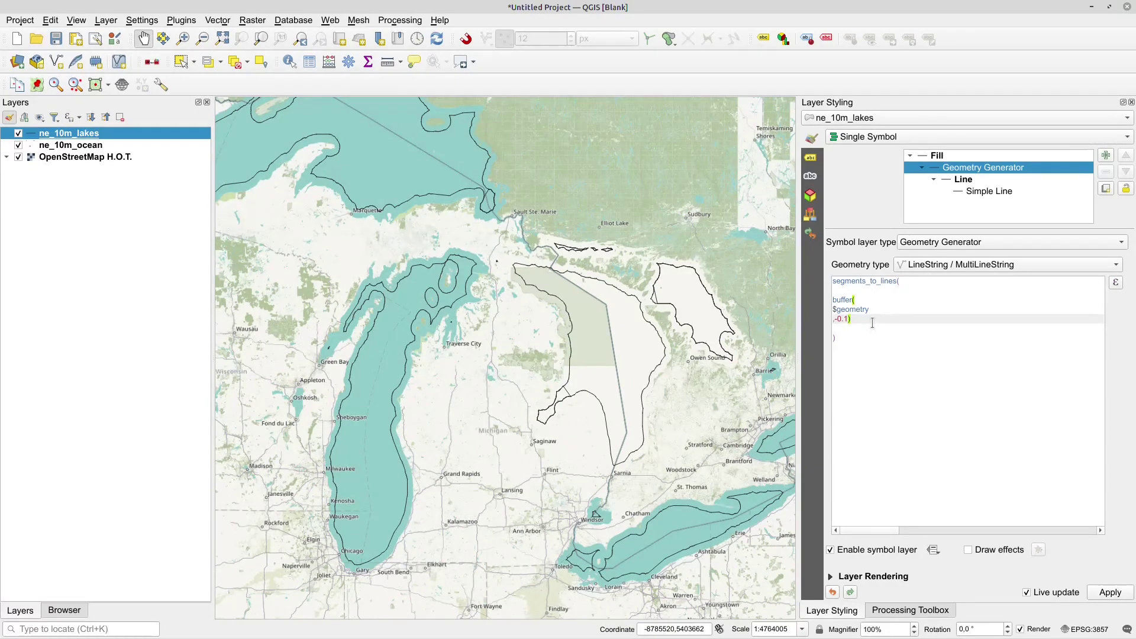
Enclose the buffer expression in collect_geometries( ) inside segments_to_lines.
left_click(890, 290)
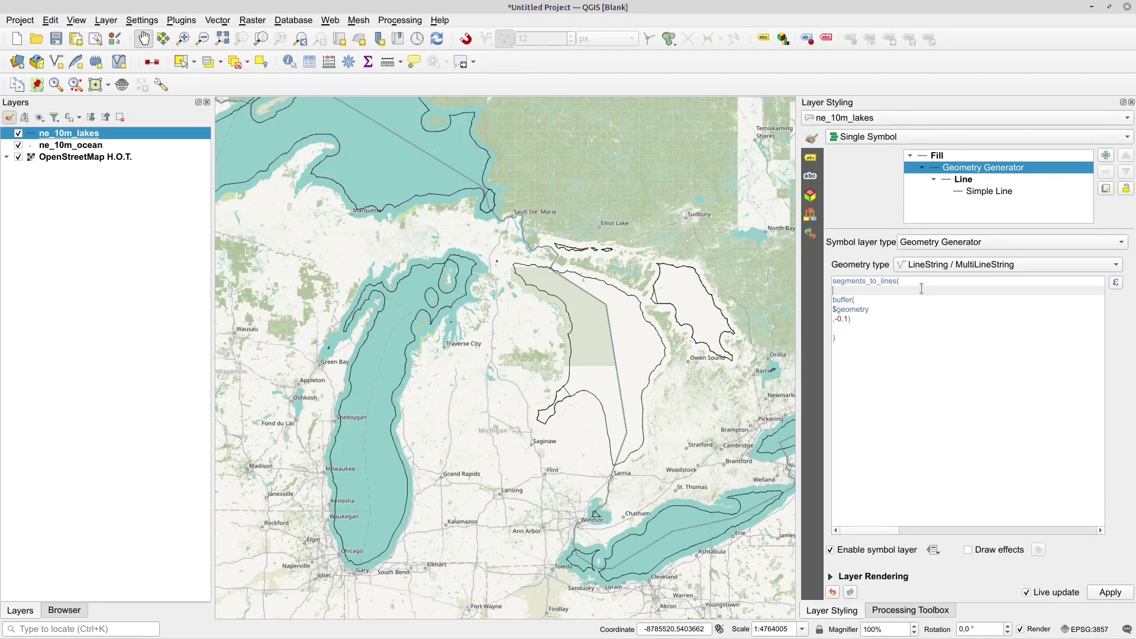
type("colle")
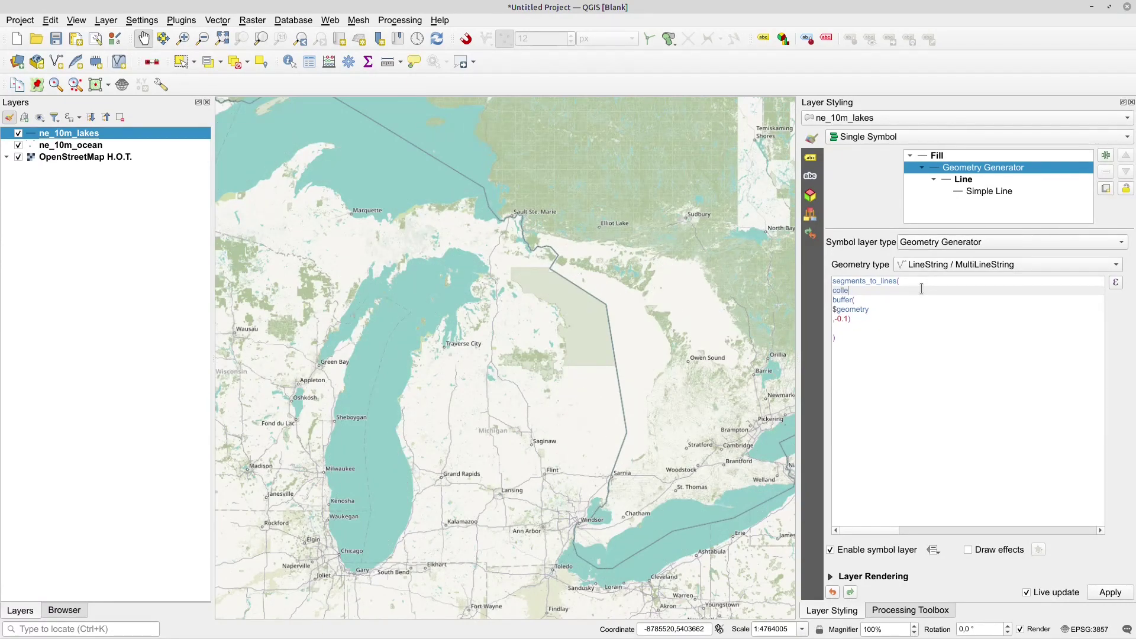
type("ct_geometries(")
key("Return")
key("Return")
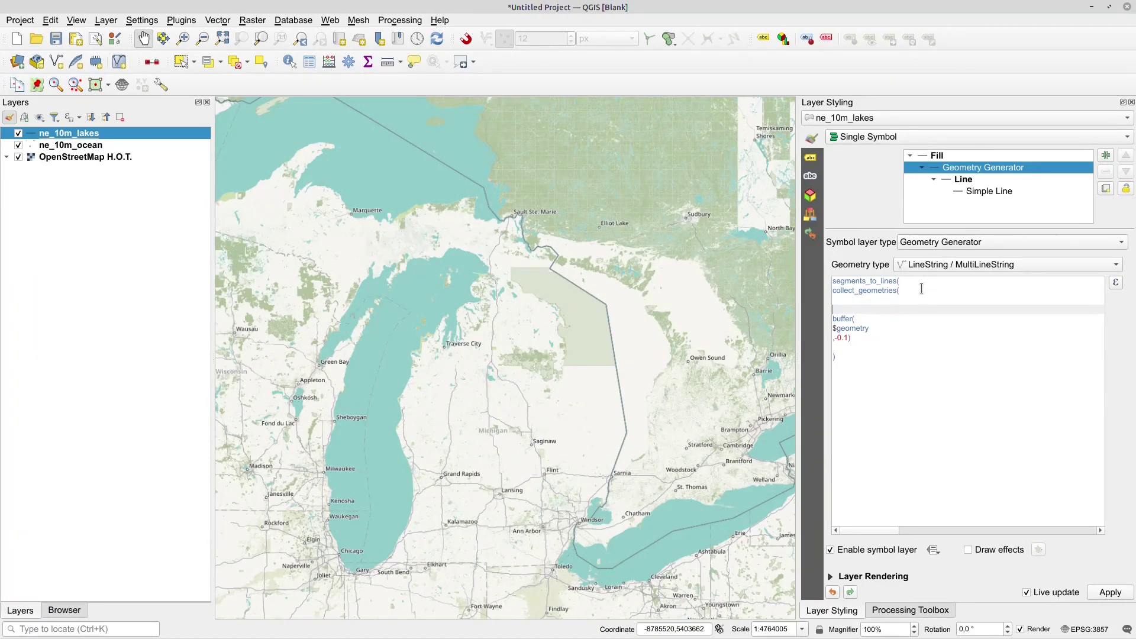
key("Down")
key("Down")
key("Down")
key("Down")
key("Down")
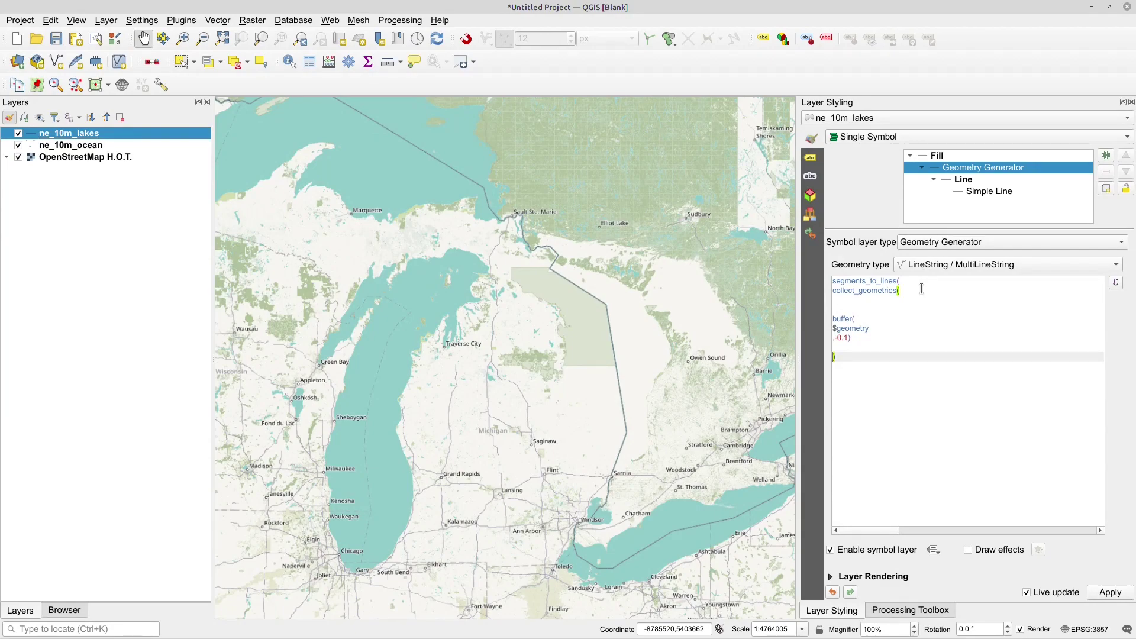
type(")")
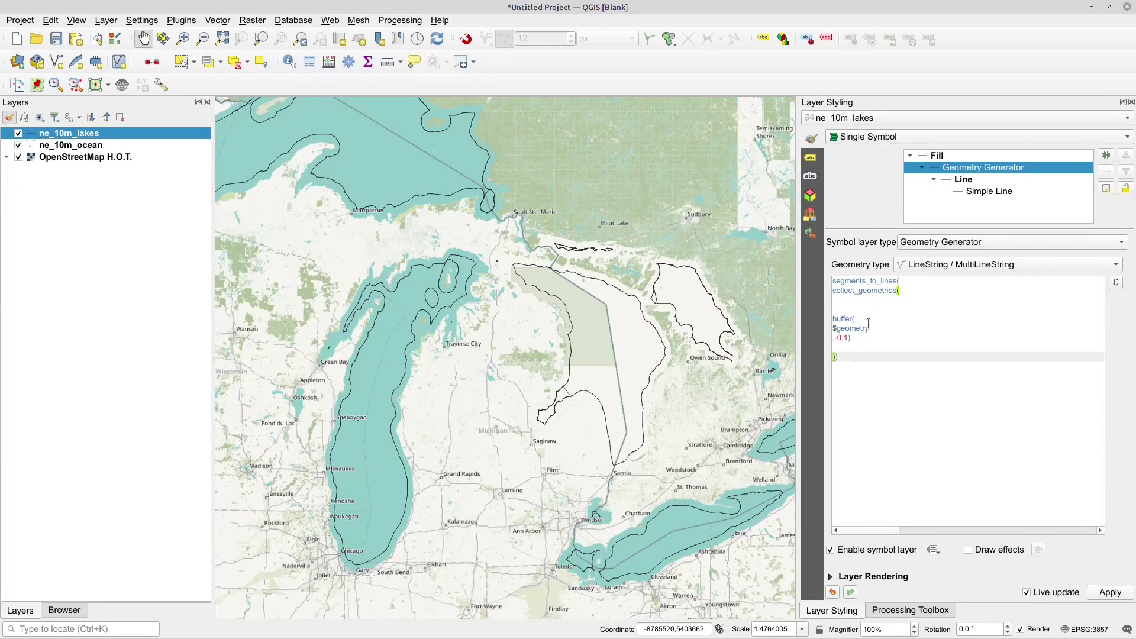
Enclose the buffer expression in array_foreach( ) inside collect_geometries.
left_click(844, 304)
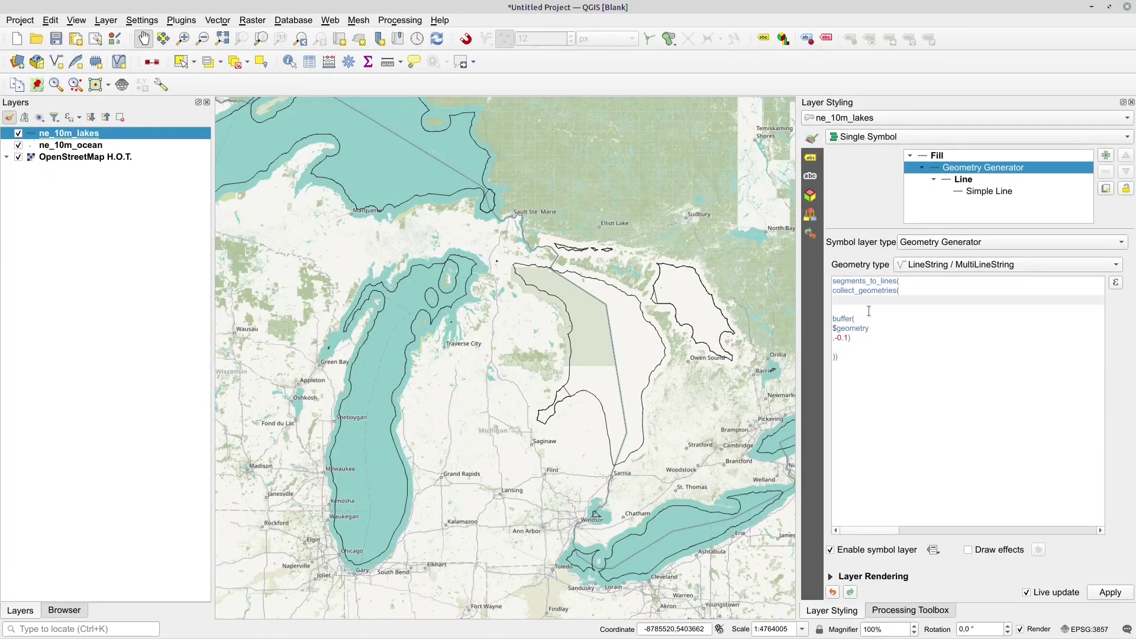
type("array")
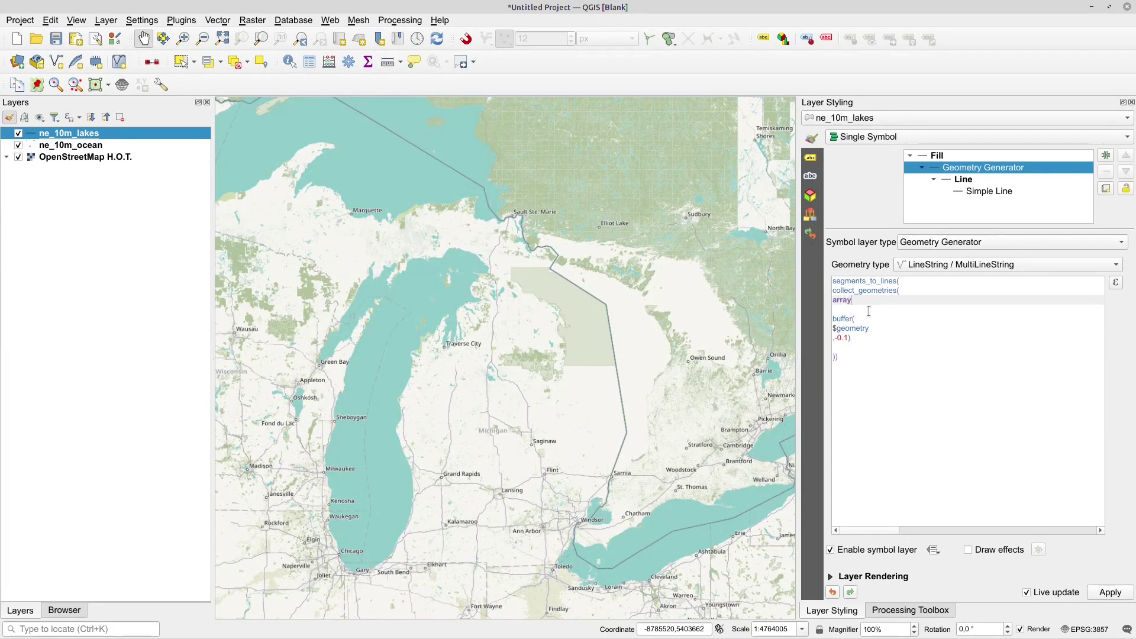
type("_foreach(")
key("Down")
key("Down")
key("Down")
key("Down")
key("Down")
key("Down")
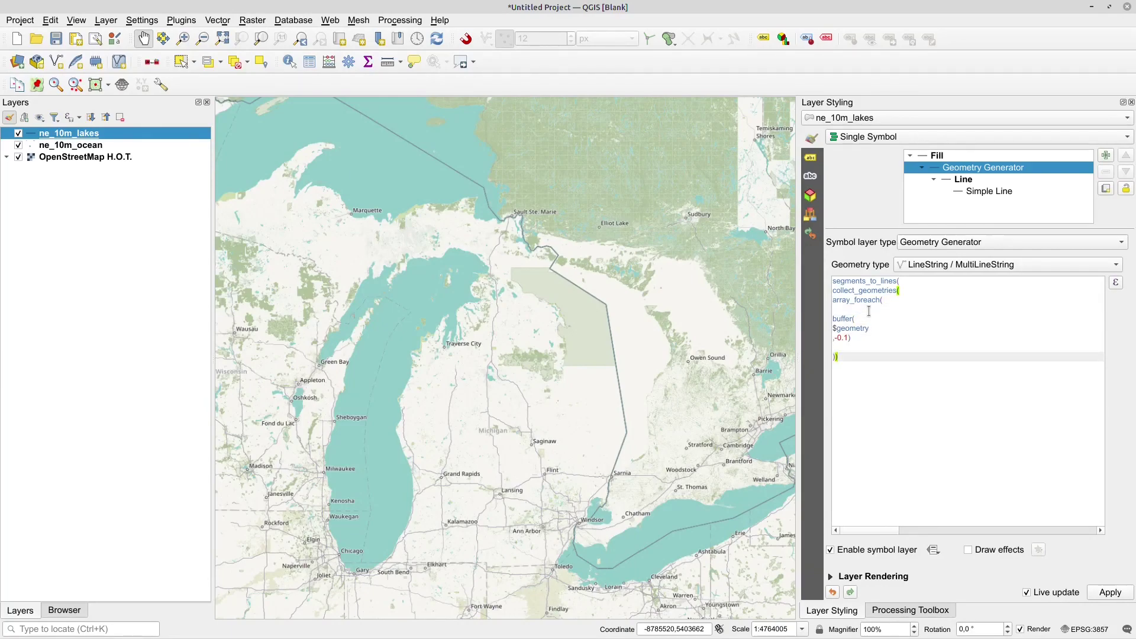
type(")")
Add array(0.1) followed by a comma as the first argument of array_foreach, before the buffer expression.
left_click(856, 309)
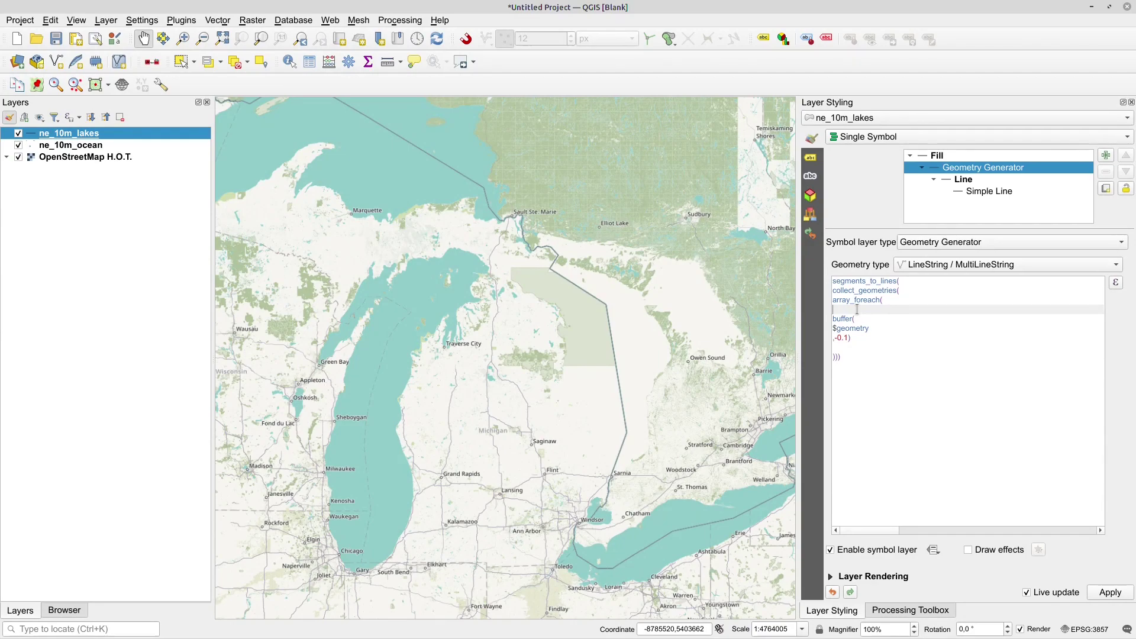
key("Return")
key("Return")
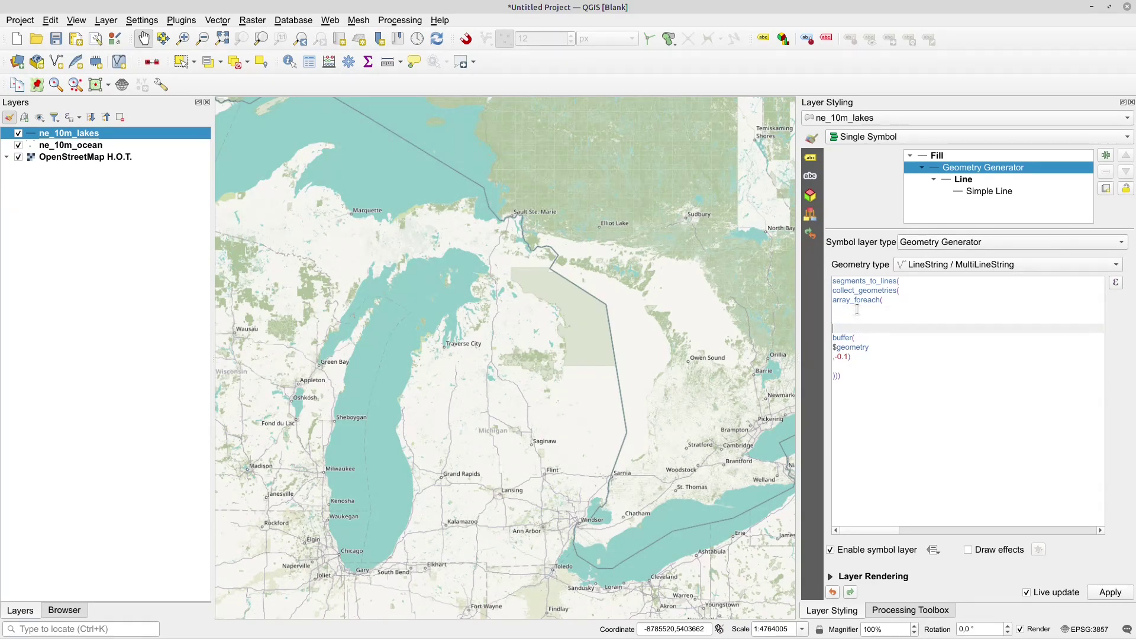
key("Up")
type("arr")
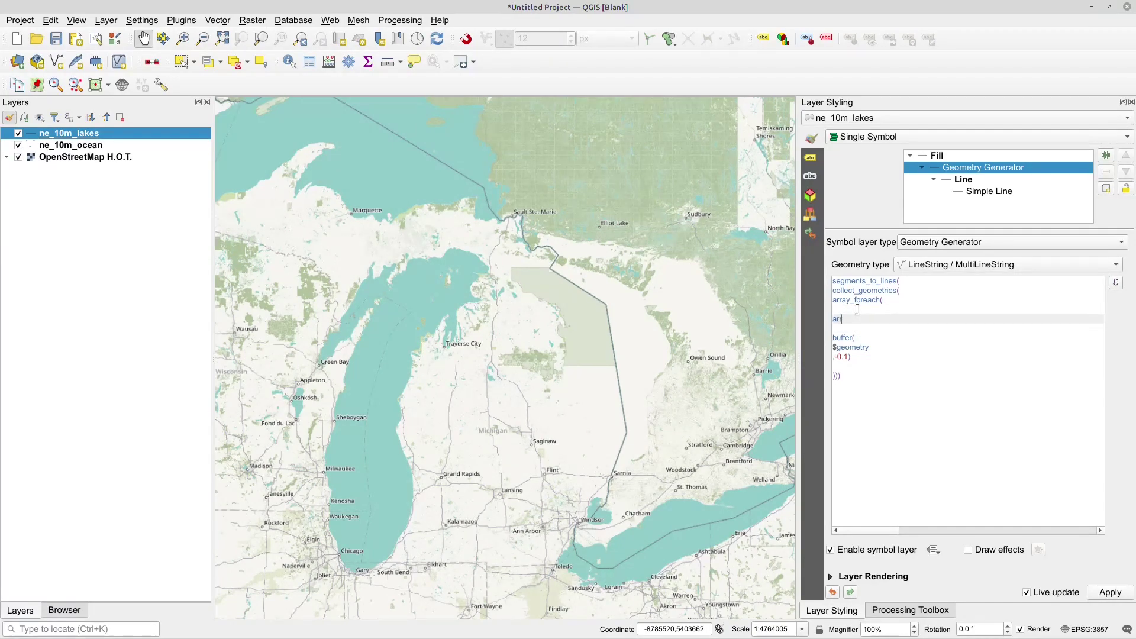
type("ay(0.1")
left_click_drag(838, 356, 849, 356)
left_click(880, 317)
type(",")
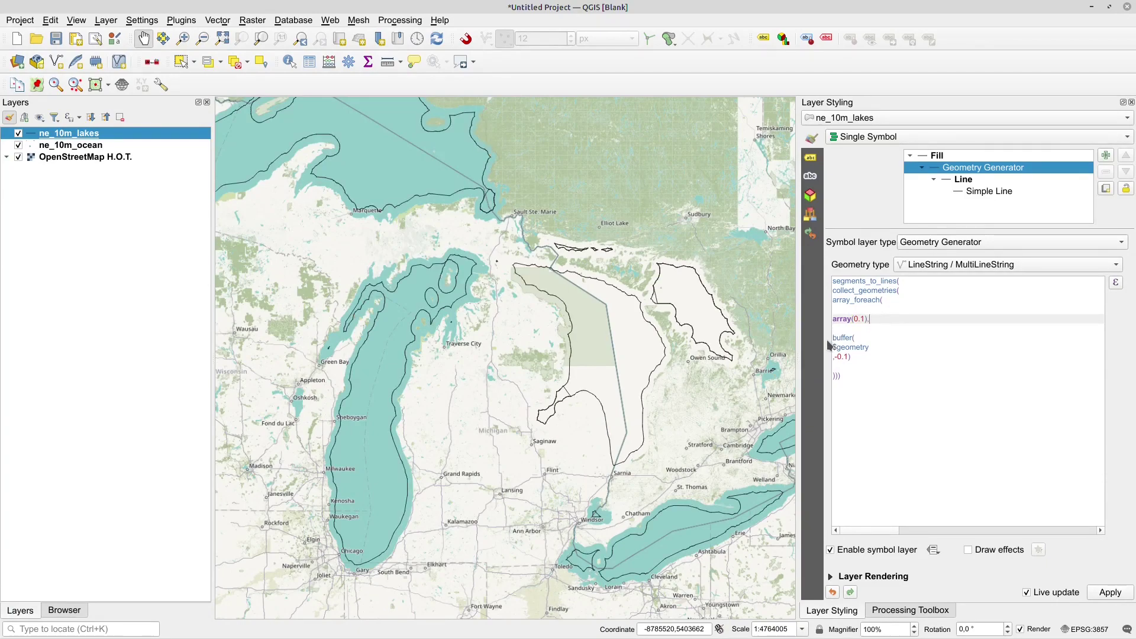
left_click_drag(837, 356, 845, 363)
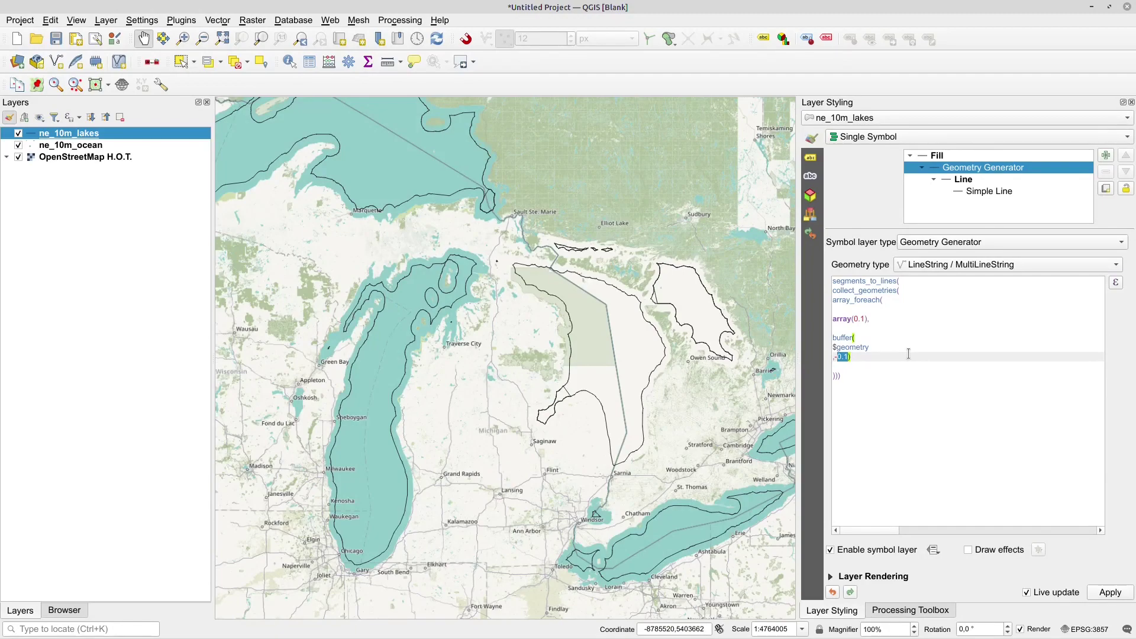
type("@eleme")
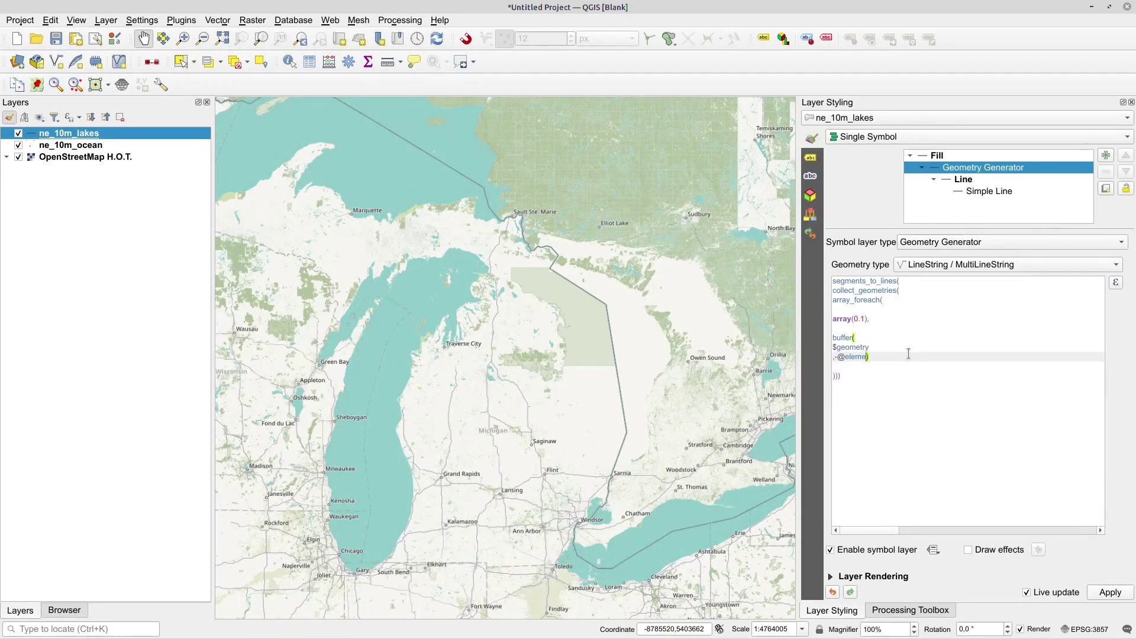
type("nt")
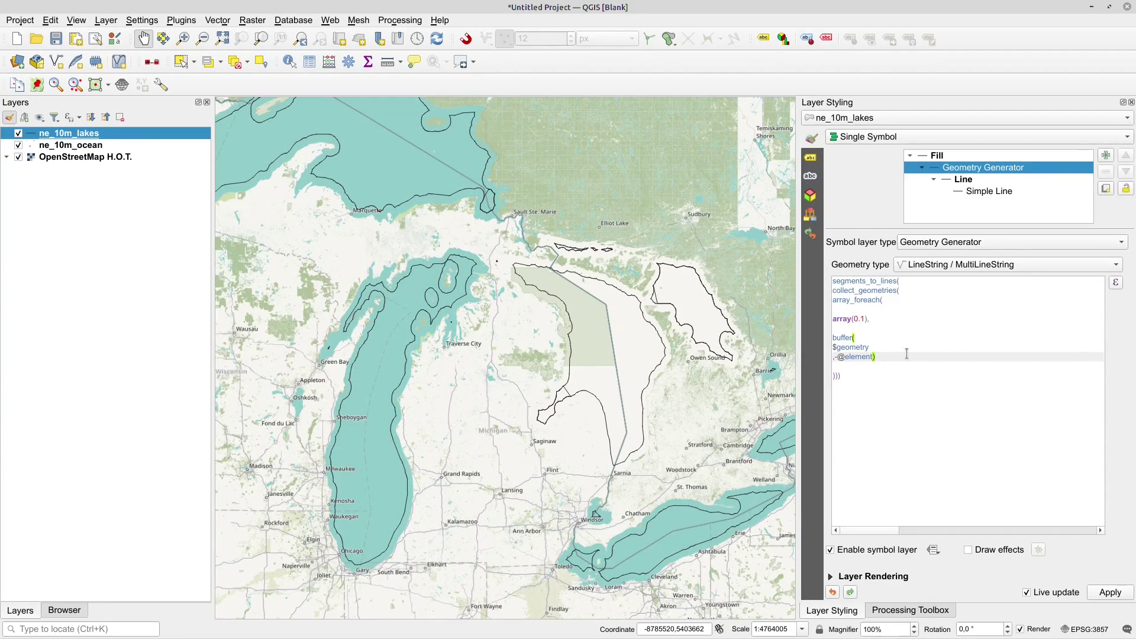
left_click(834, 356)
type(",")
key("Delete")
type("-exp(")
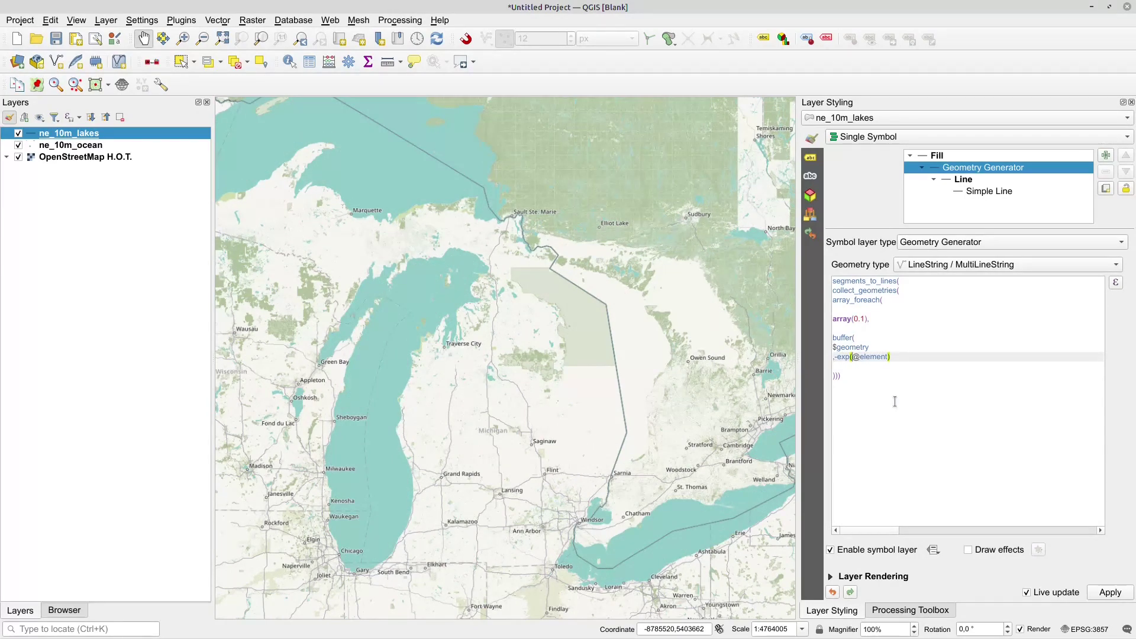
key("Right")
key("Right")
left_click(836, 357)
type("0.01*")
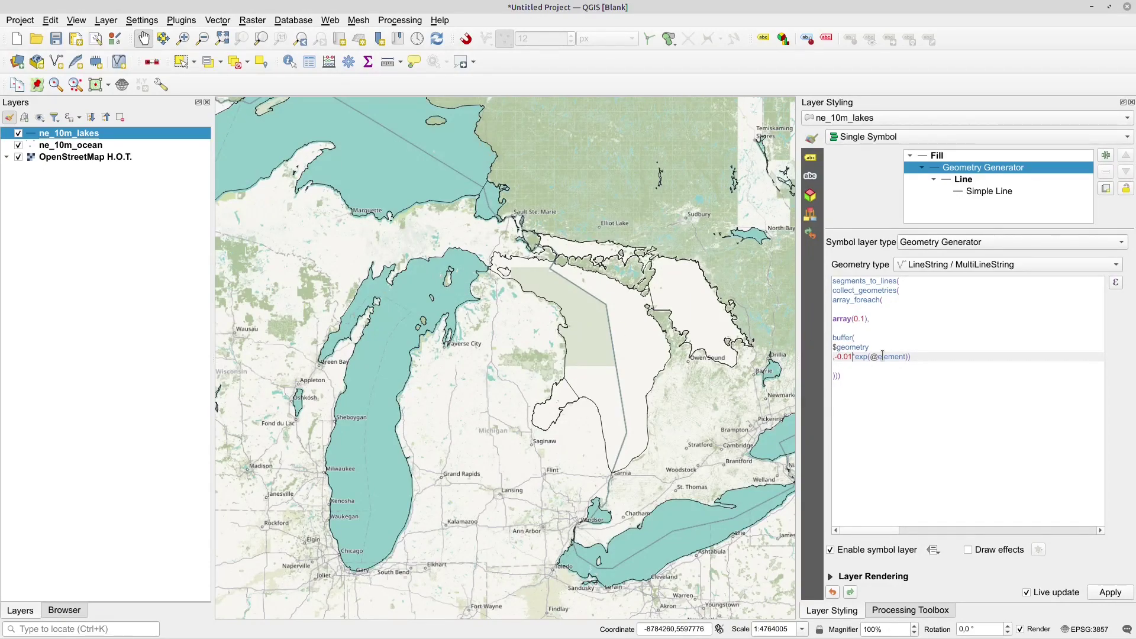
key("BackSpace")
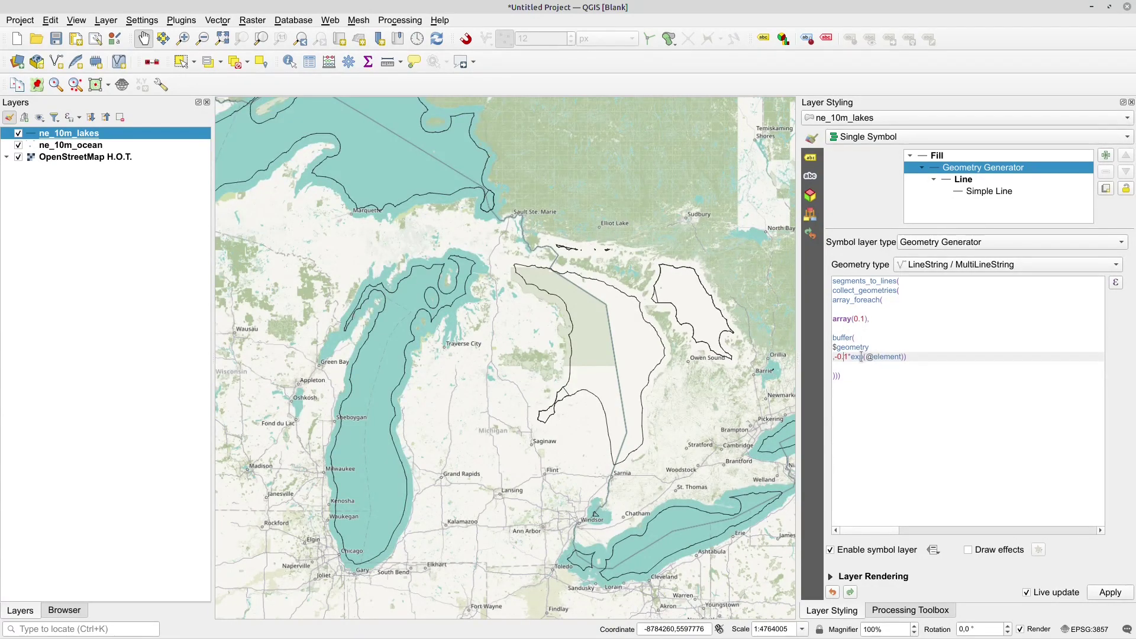
left_click(866, 322)
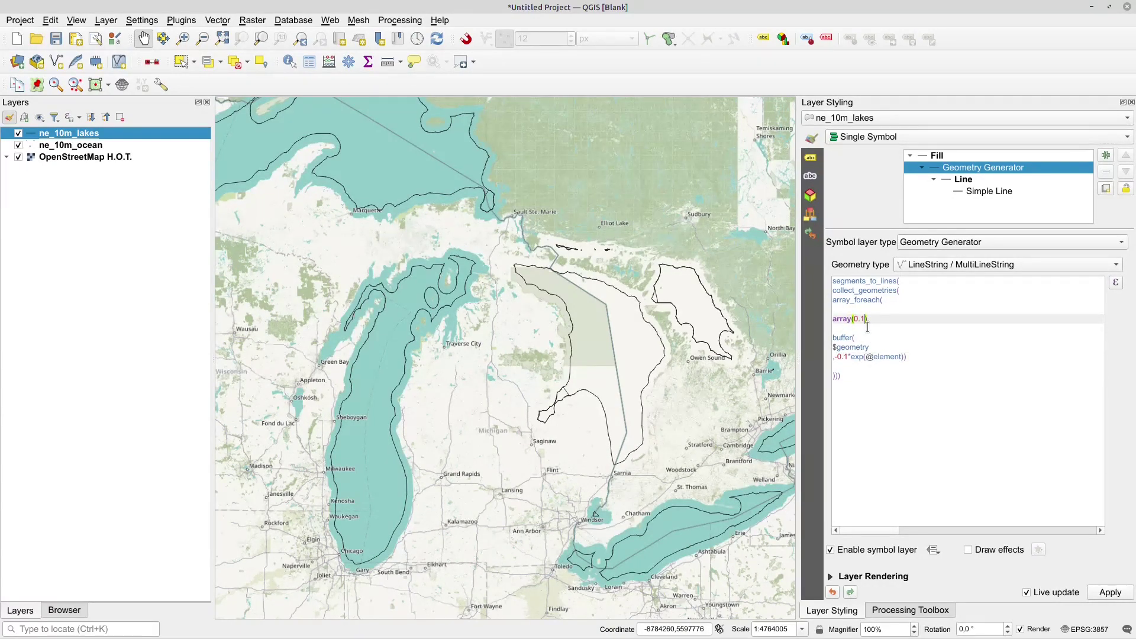
key("BackSpace")
key("BackSpace")
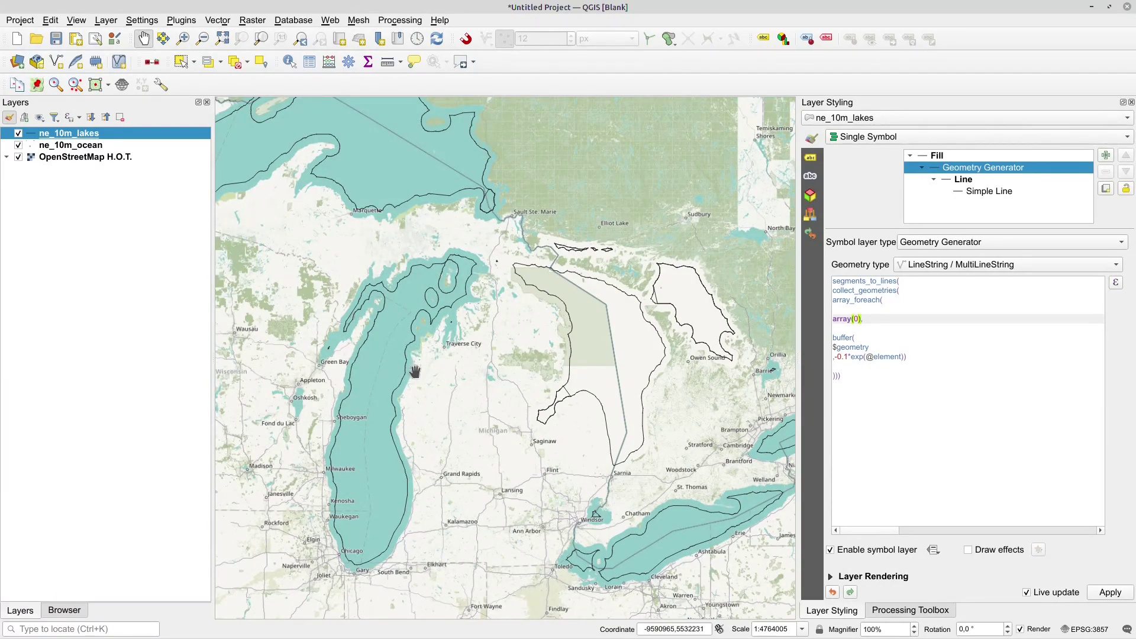
left_click(905, 357)
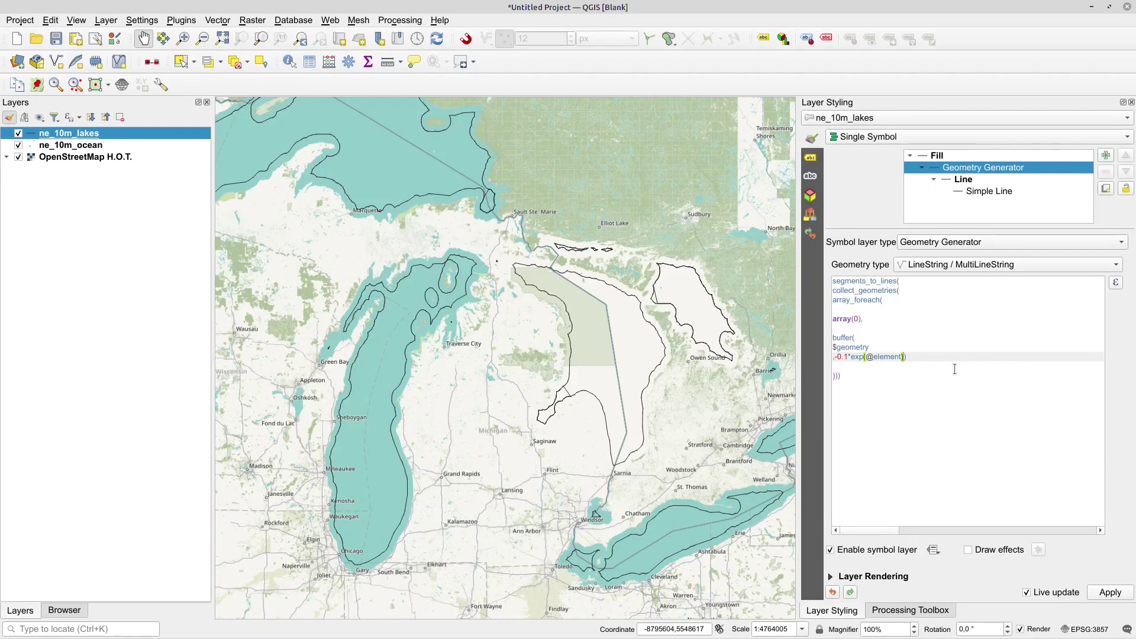
type("+0.1")
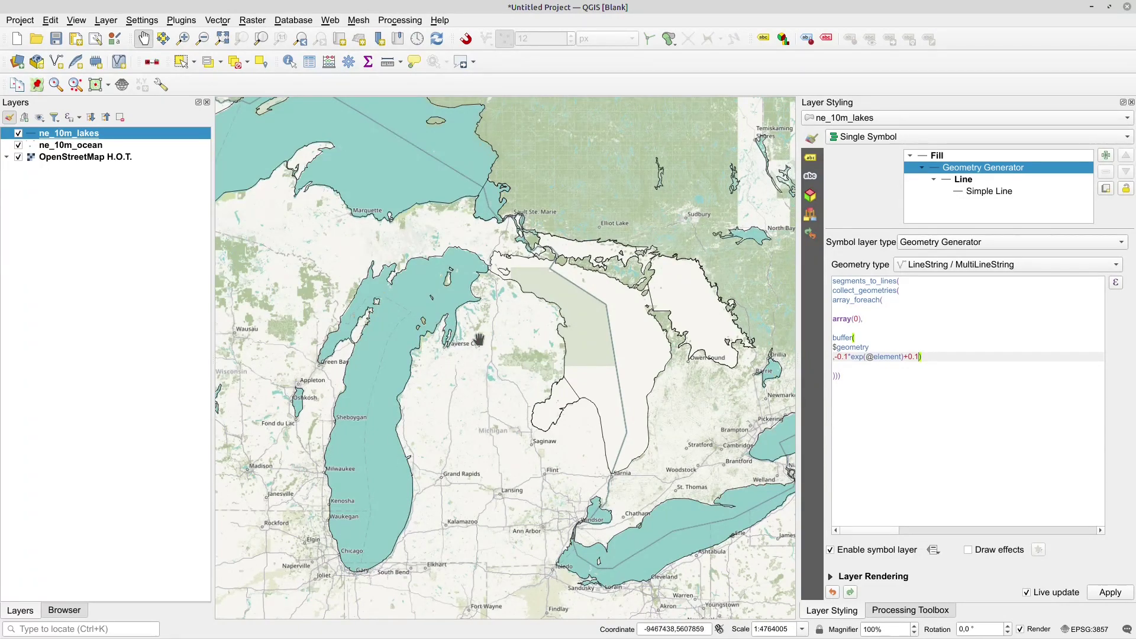
left_click(847, 356)
type("0.")
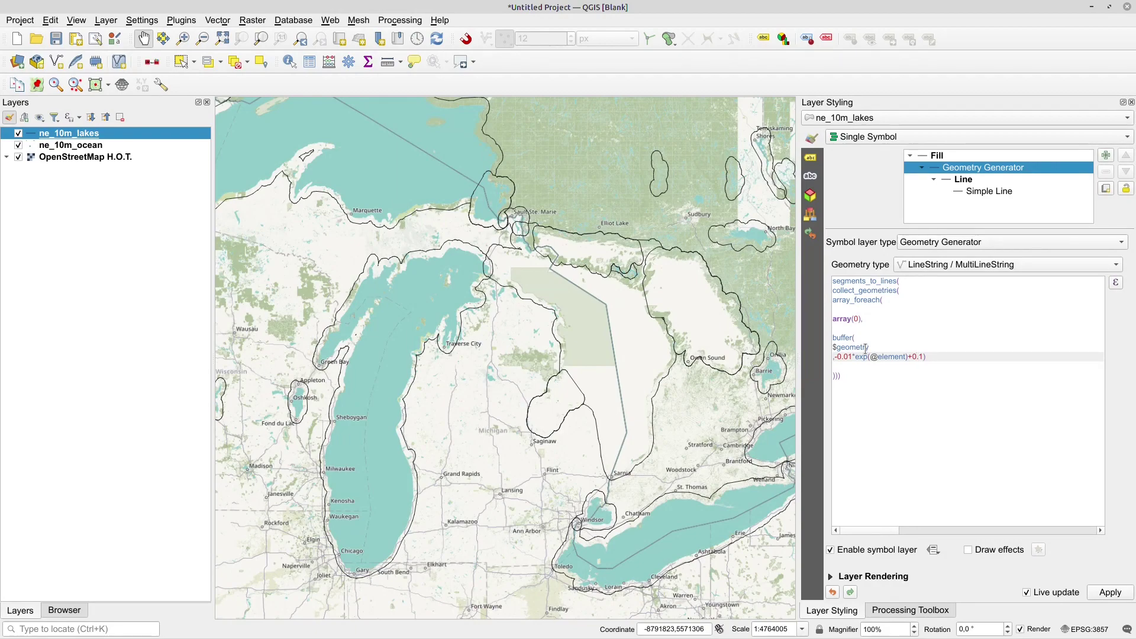
type("0")
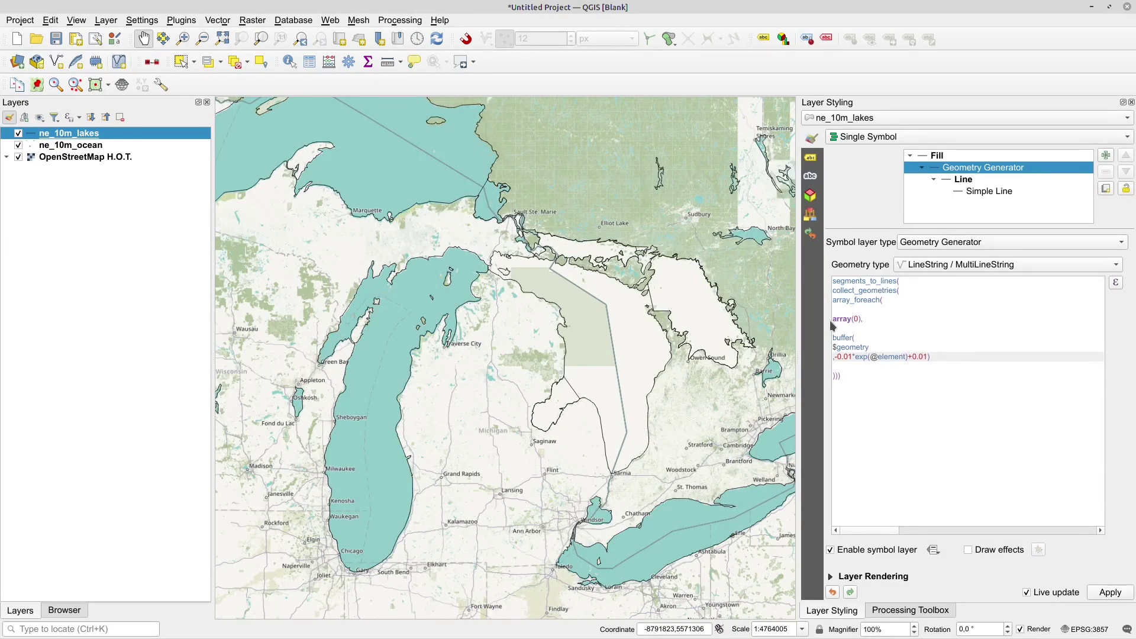
Try several buffer lines by extending the array to array(0, 2, 4).
left_click_drag(930, 357, 830, 338)
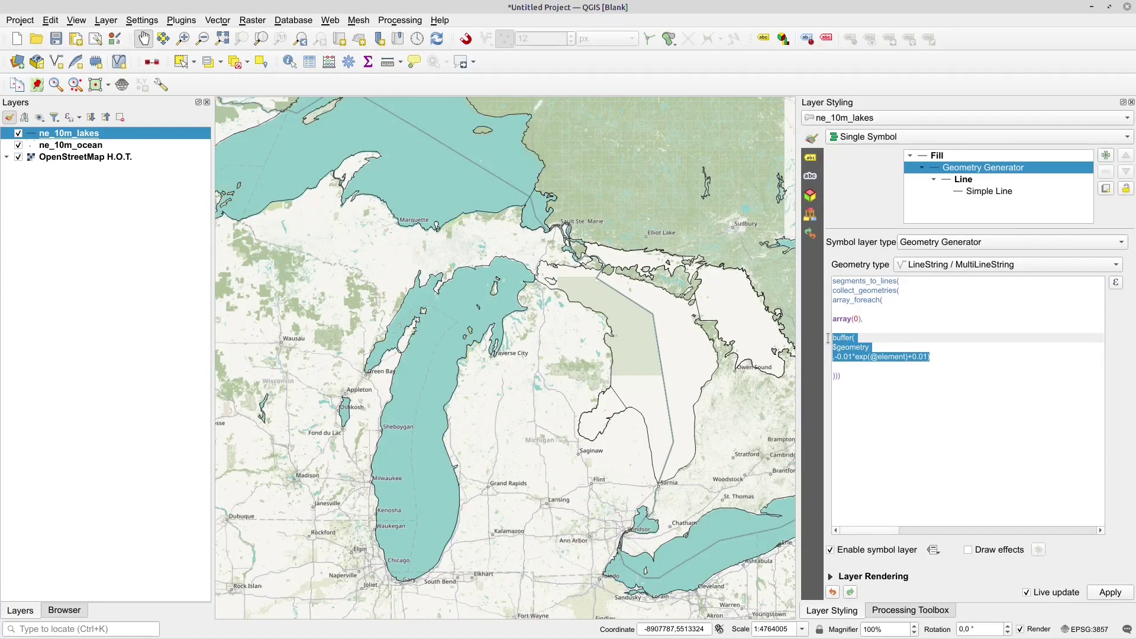
left_click(859, 318)
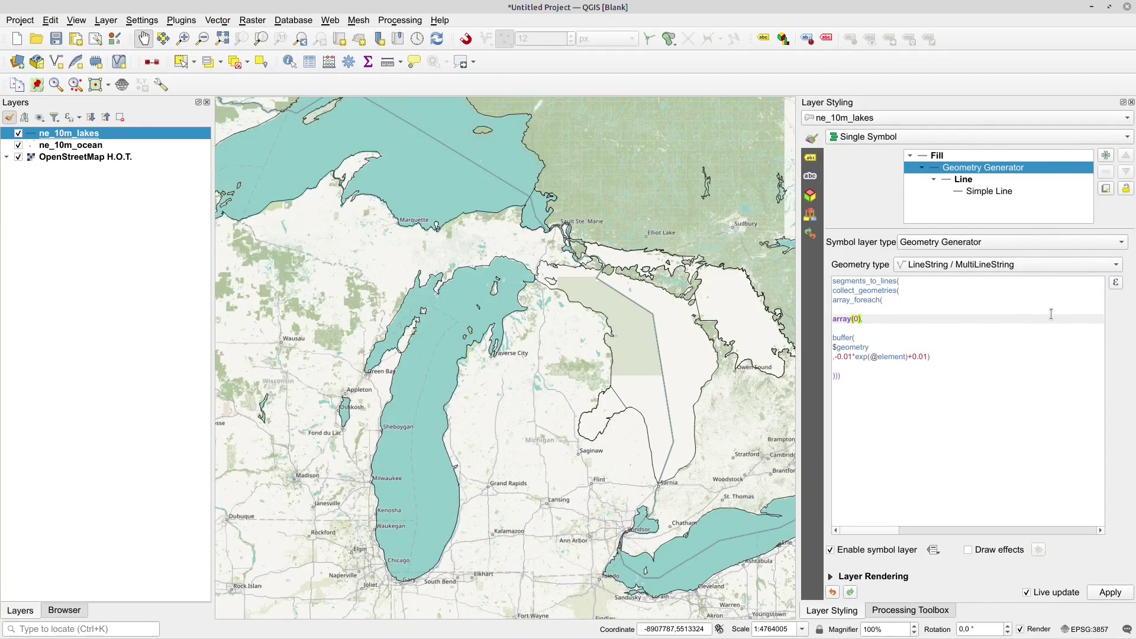
type("2, 4")
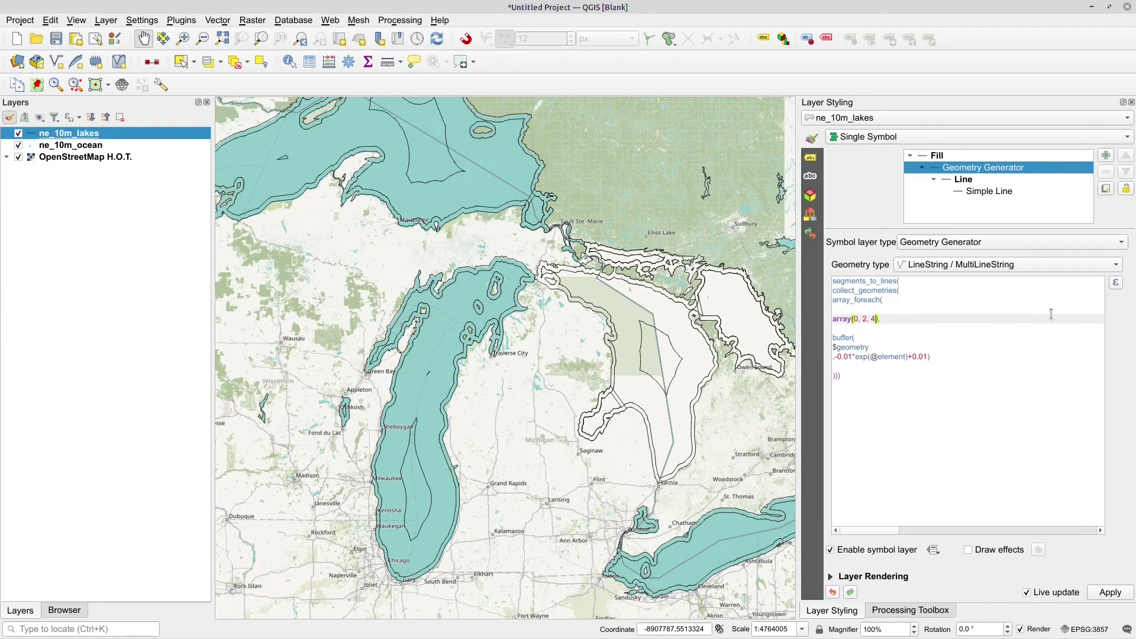
Replace the fixed array in array_foreach with generate_series(0, 4, 0.3).
key("BackSpace")
key("BackSpace")
key("BackSpace")
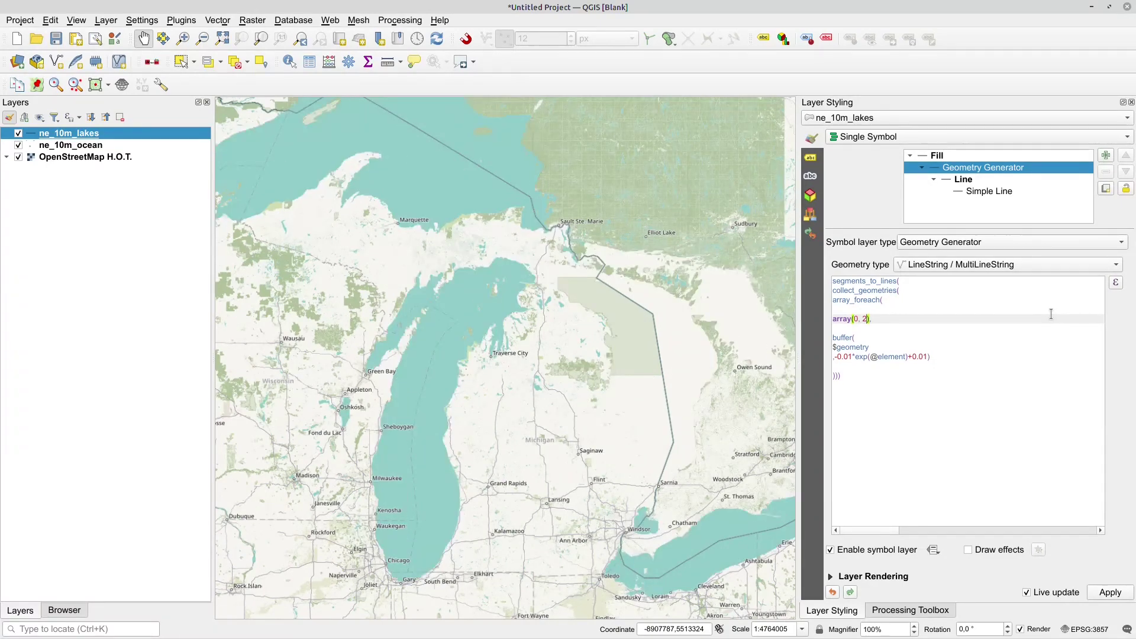
key("BackSpace")
key("Delete")
key("Delete")
type("te_series")
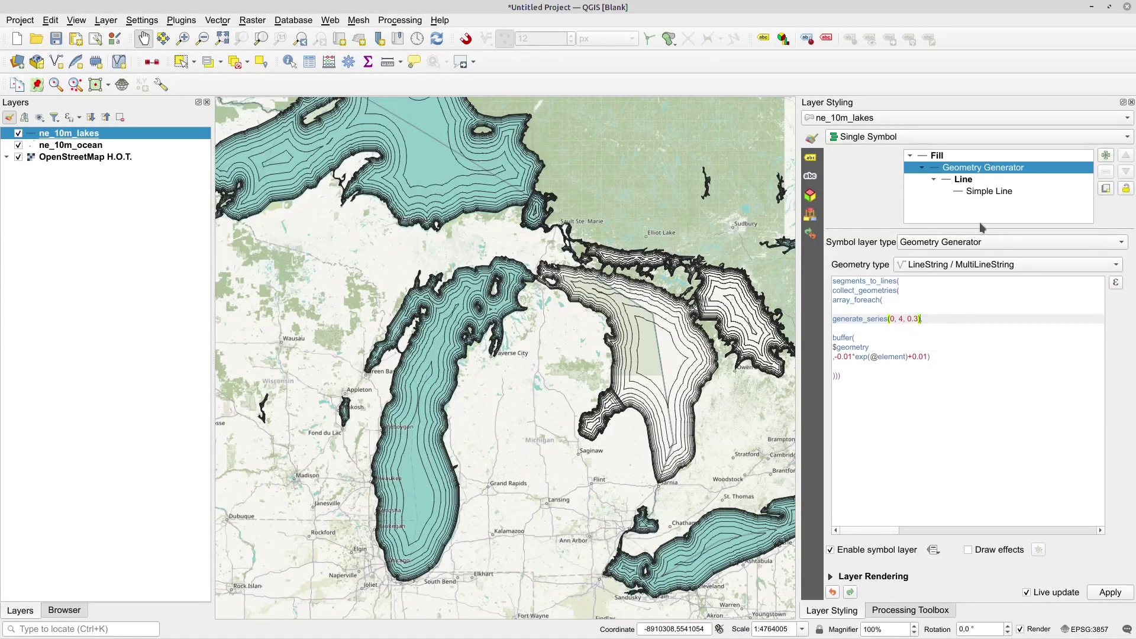
Set the color of the generator's simple line by sampling the lake water color on the map.
left_click(989, 191)
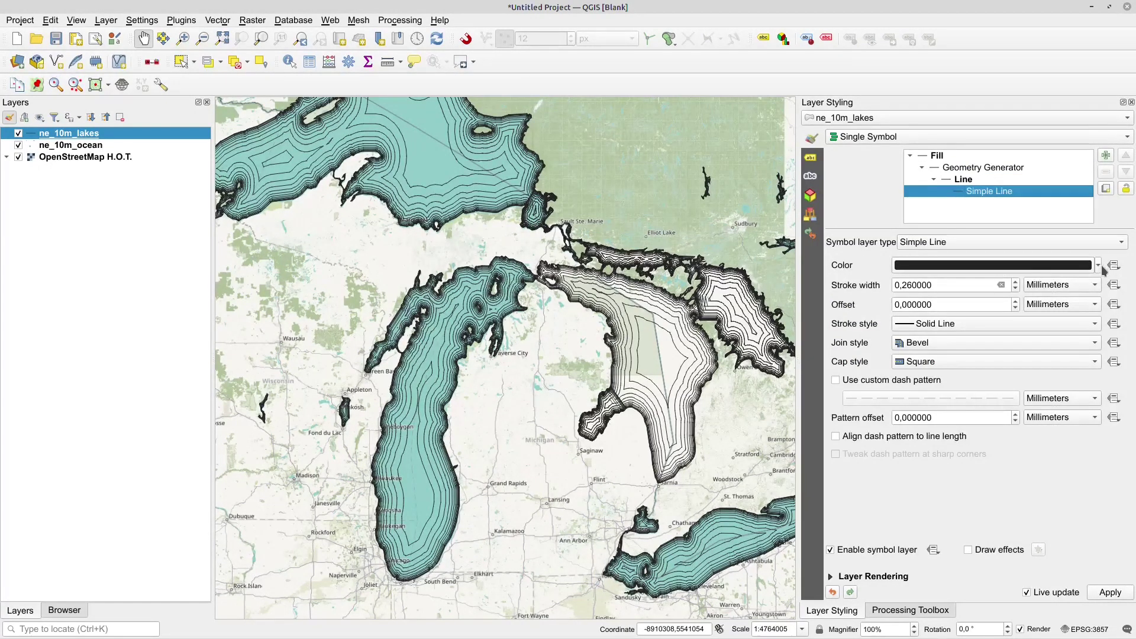
left_click(1097, 266)
left_click(900, 359)
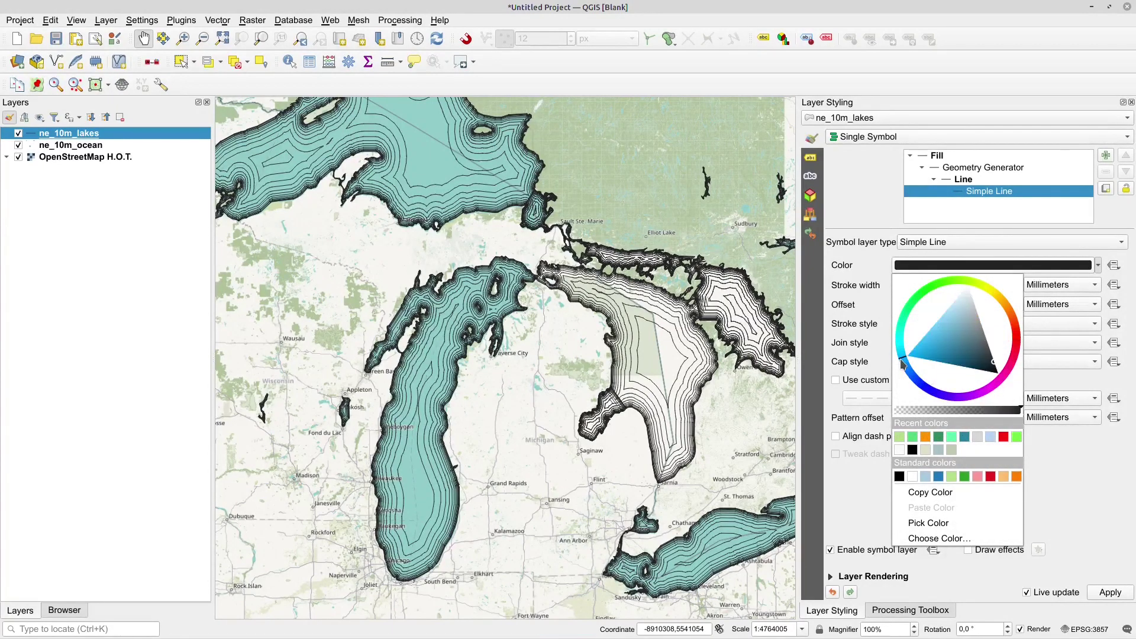
mouse_move(943, 343)
left_mouse_down()
mouse_move(946, 333)
mouse_move(953, 341)
left_mouse_up()
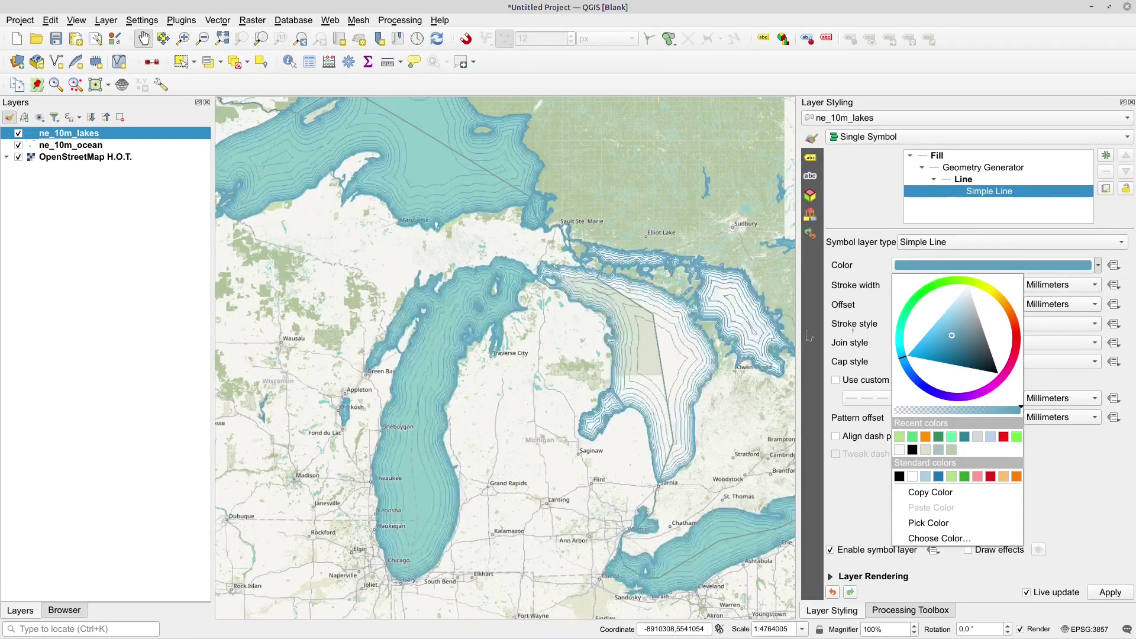
left_click(928, 523)
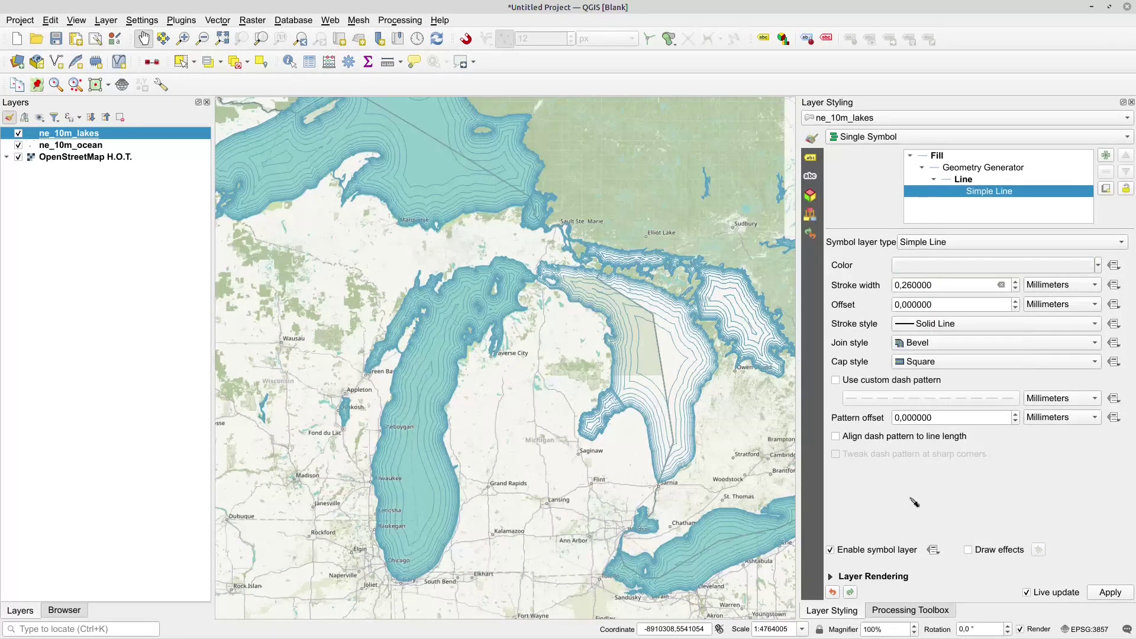
left_click(465, 303)
Darken the sampled line color and shift it toward blue, reaching #71a0b4.
left_click(992, 265)
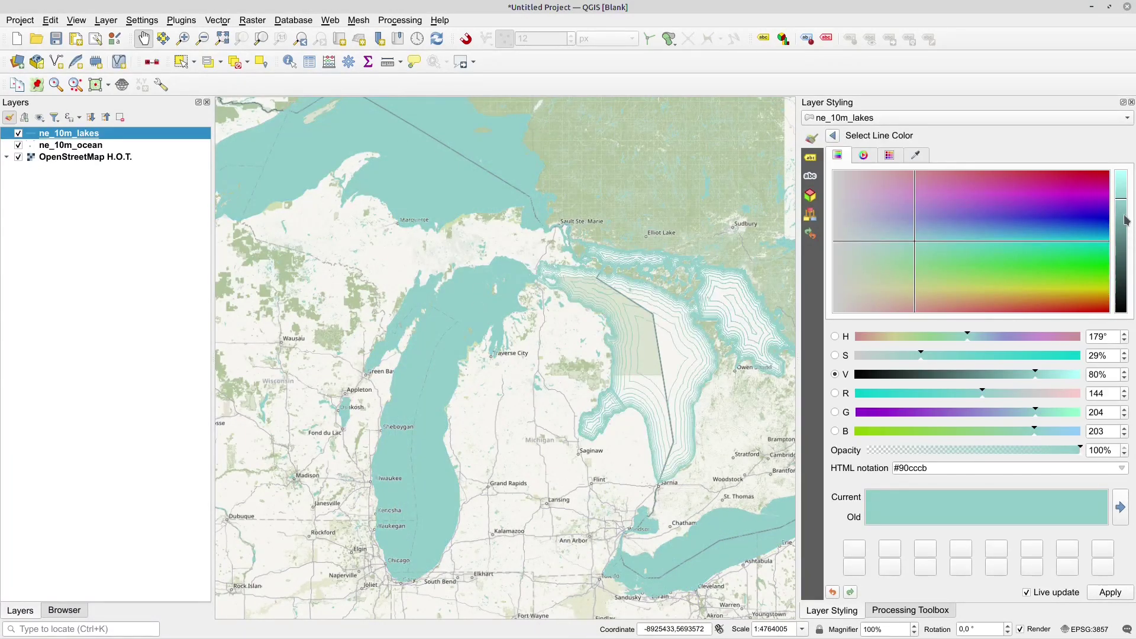
left_click_drag(1126, 220, 1124, 227)
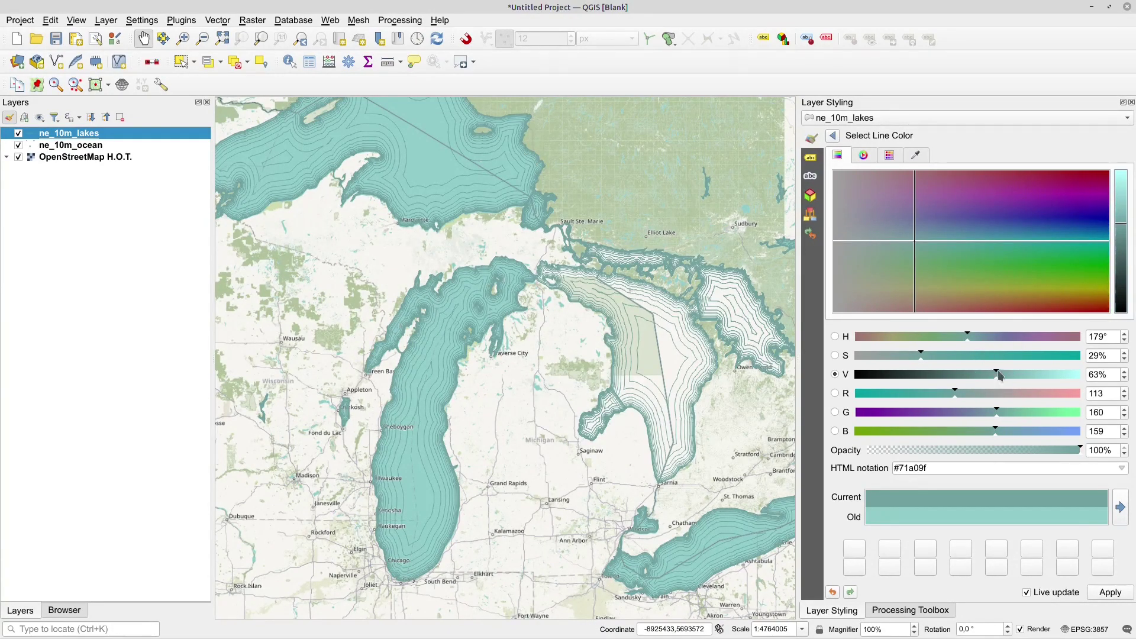
left_click_drag(998, 428, 1014, 429)
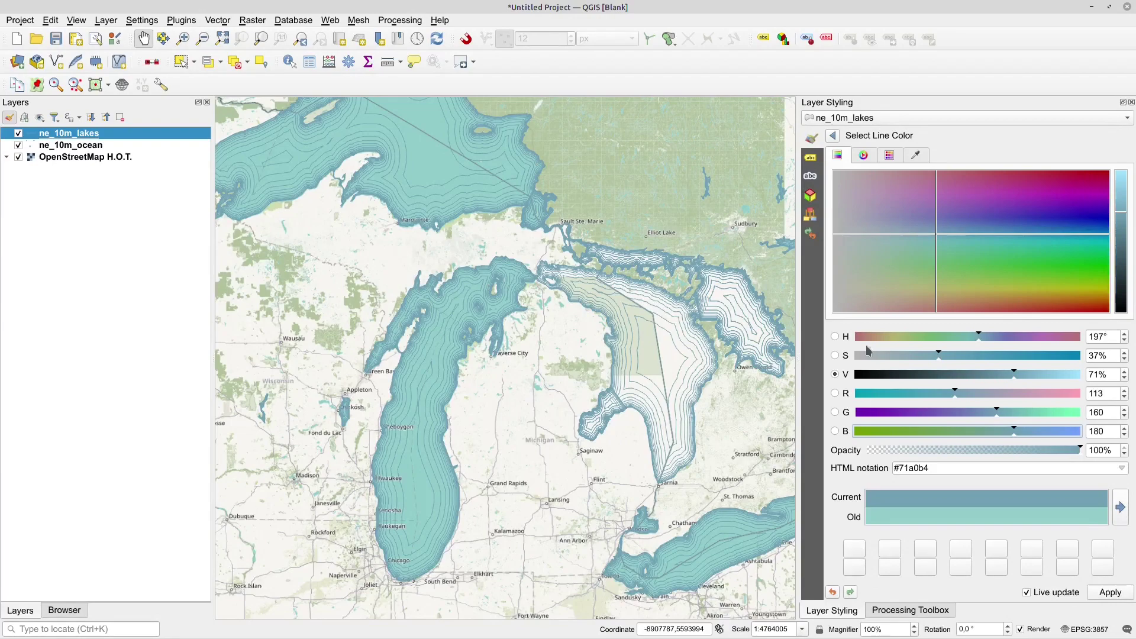
left_click(832, 136)
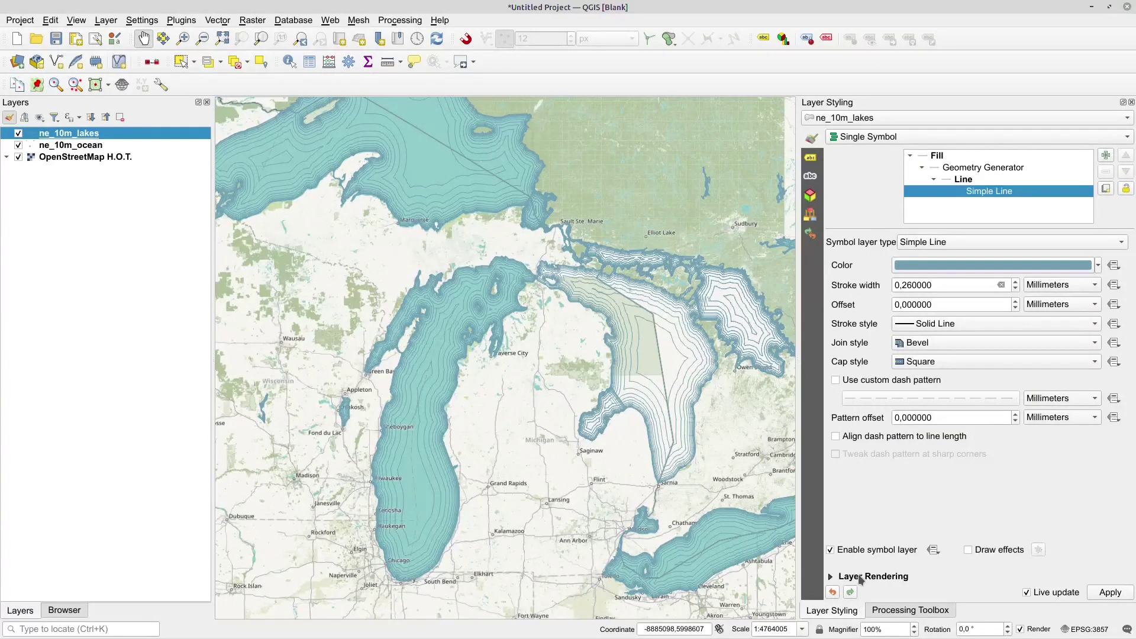
Set the lakes layer's blending mode to Multiply in its layer rendering settings.
left_click(830, 575)
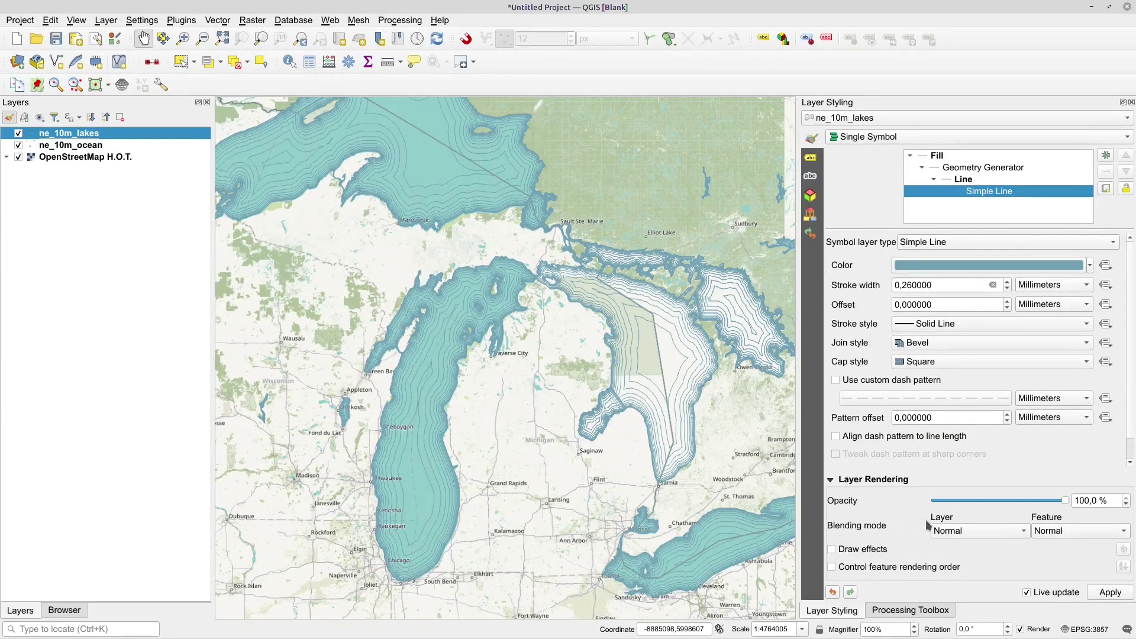
left_click(959, 531)
left_click(966, 538)
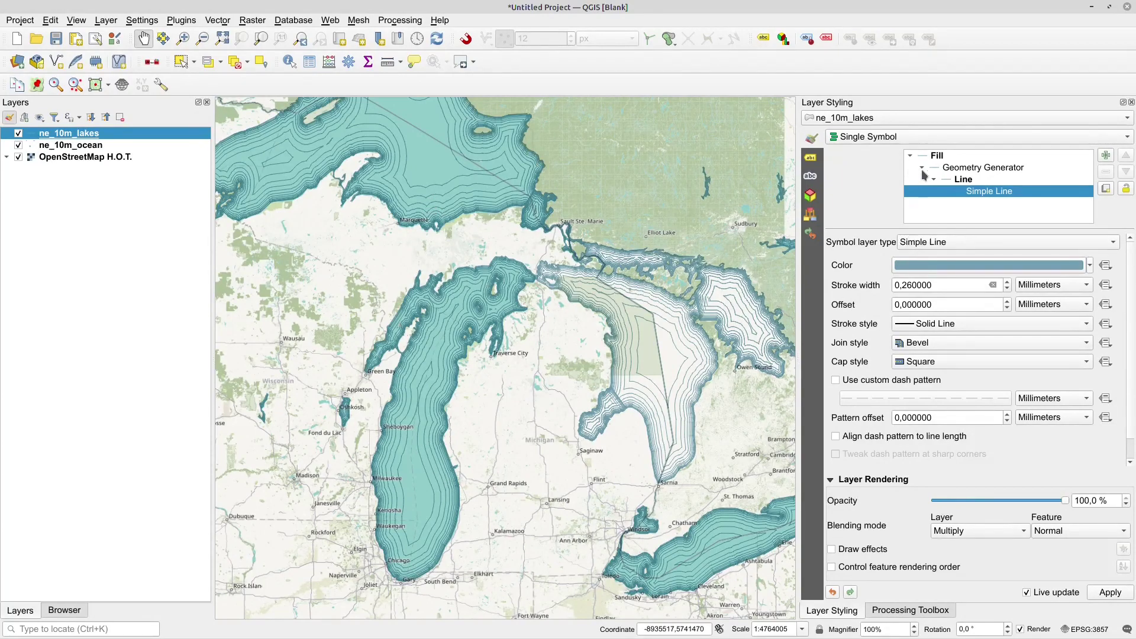
Set the end value of generate_series in the geometry generator expression to 3.
left_click(972, 169)
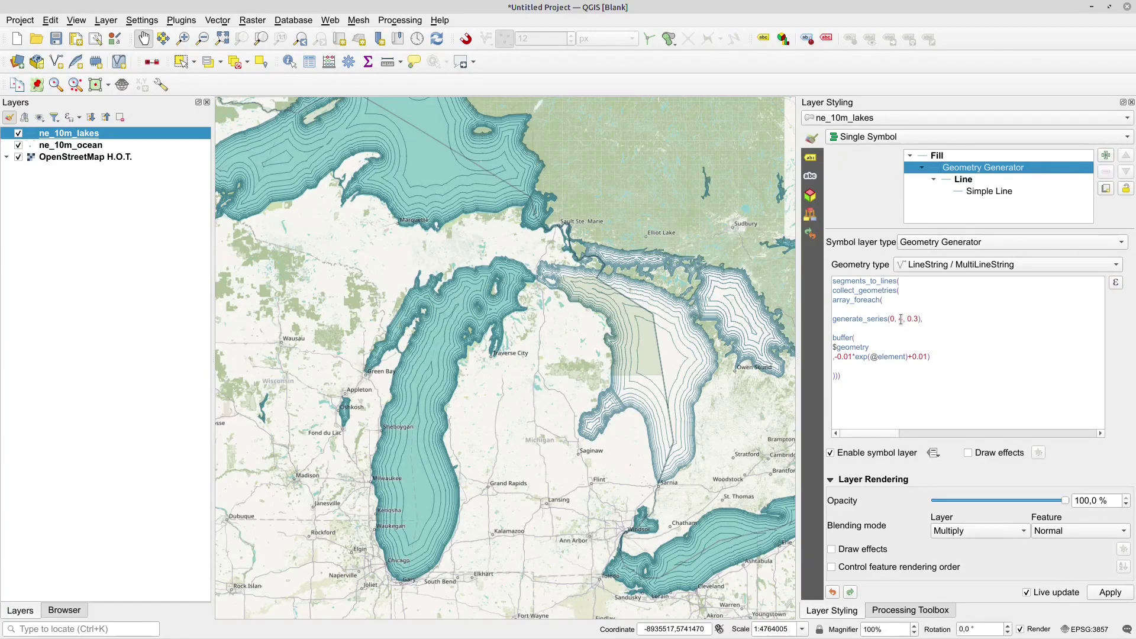
double_click(899, 320)
type("4")
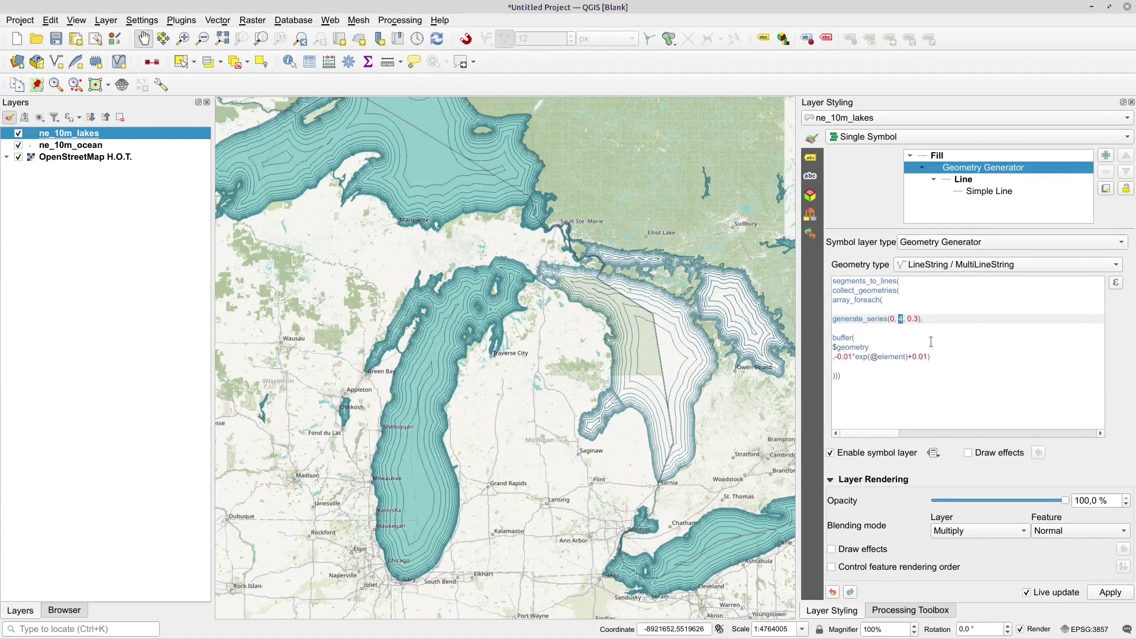
type("3")
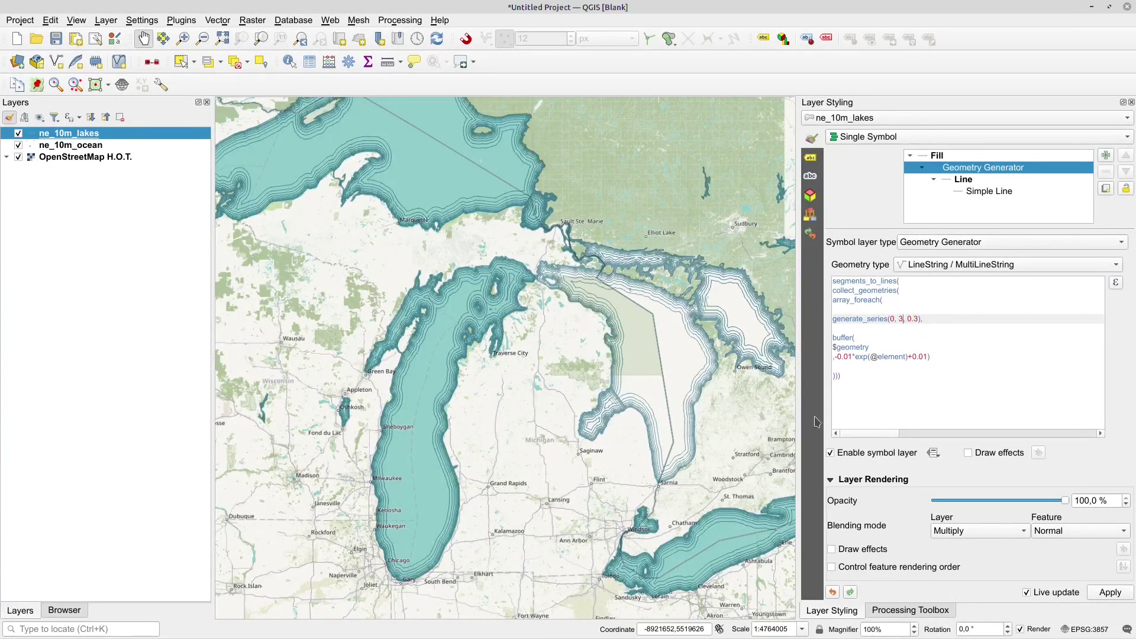
Try generate_series step values of 0.2 and 0.5 to compare the line spacing.
double_click(916, 319)
type("2")
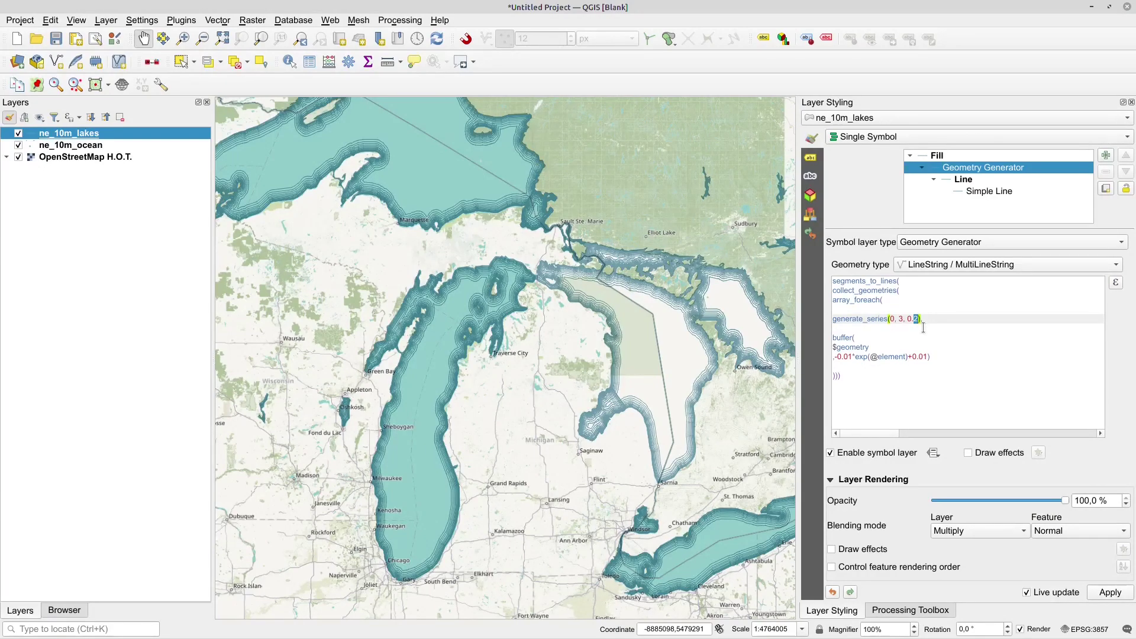
type("5")
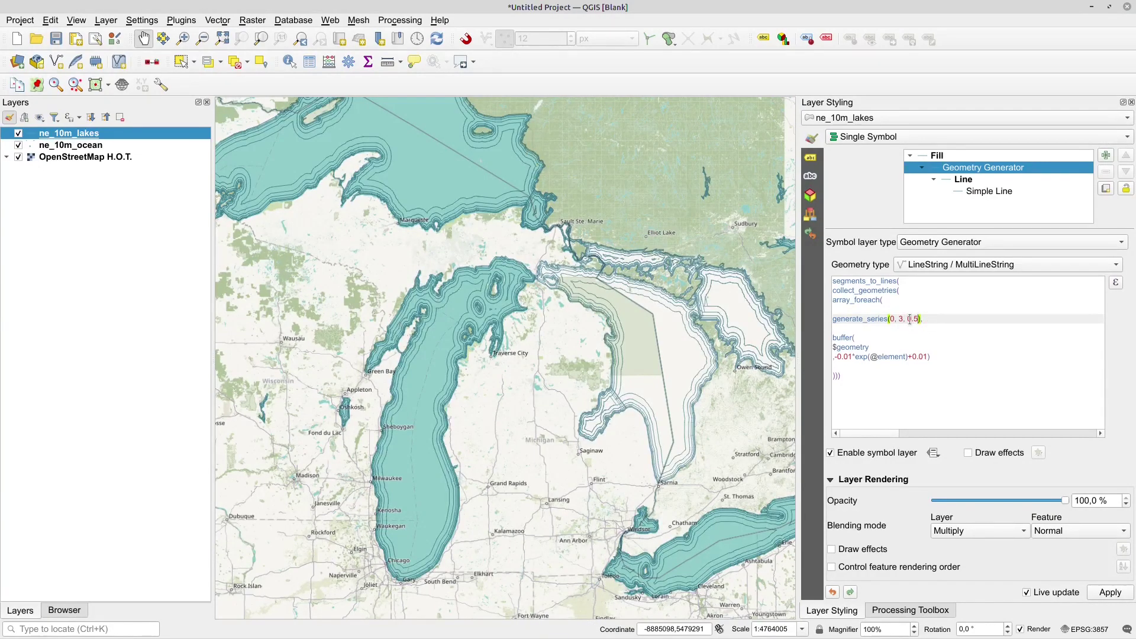
left_click(847, 357)
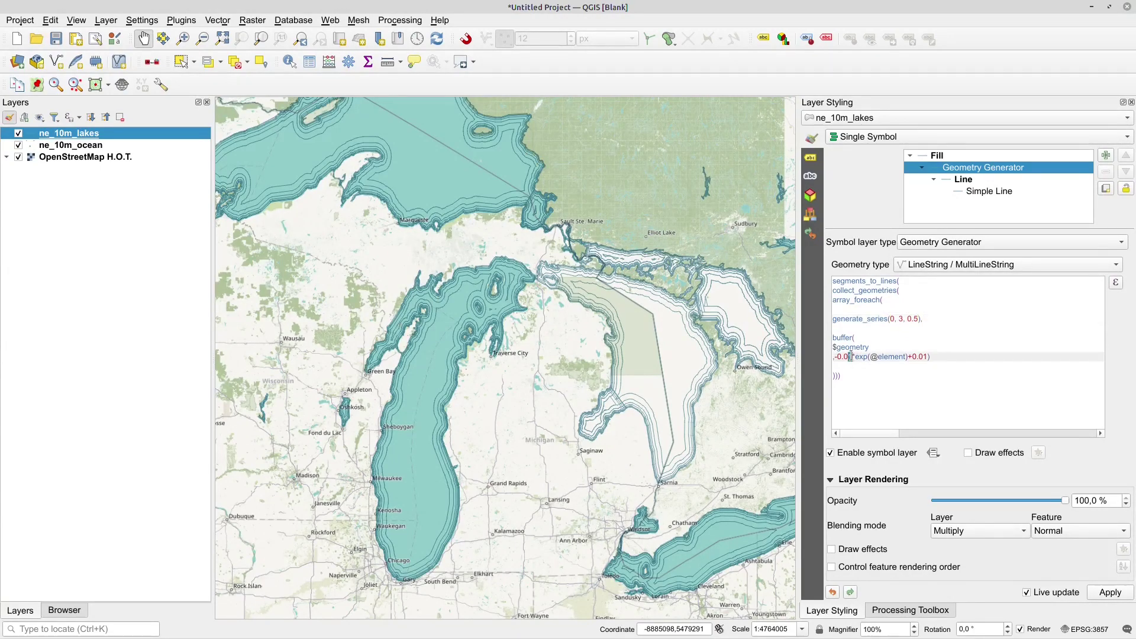
key("shift+Right")
type("2")
left_click(924, 357)
key("shift+Right")
type("2")
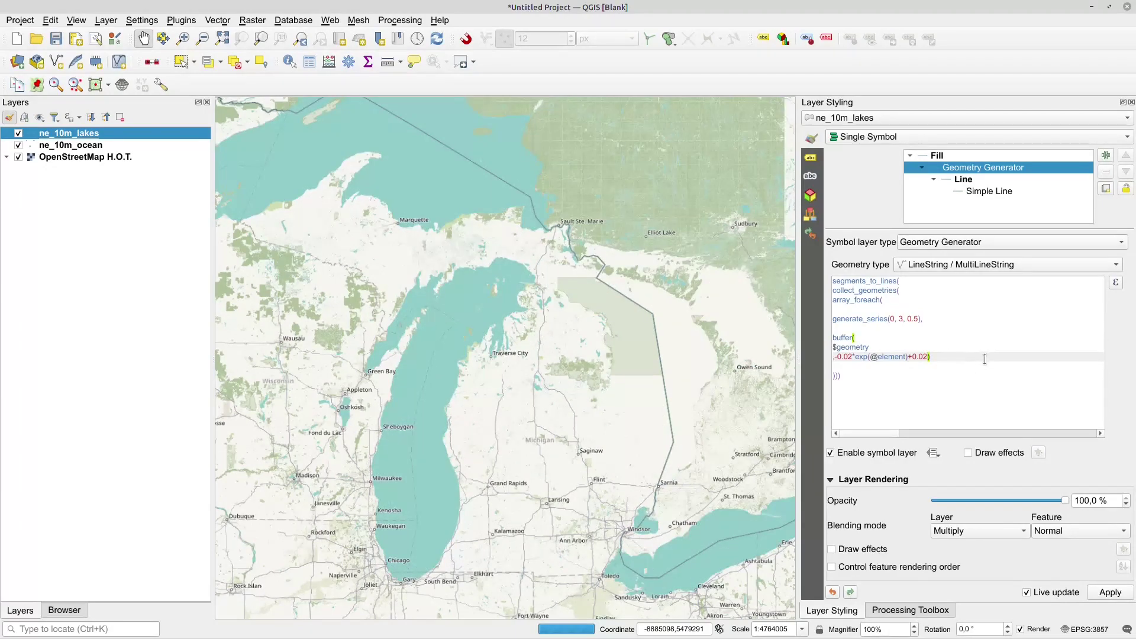
Set the generate_series step value to 0.3.
left_click(914, 318)
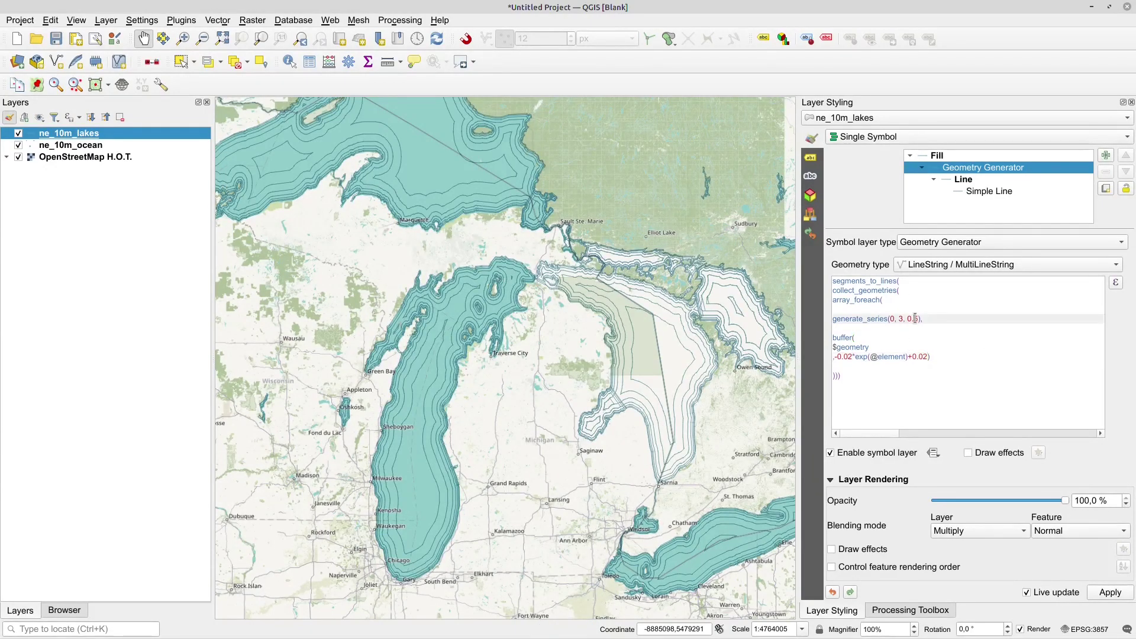
key("shift+Right")
type("3")
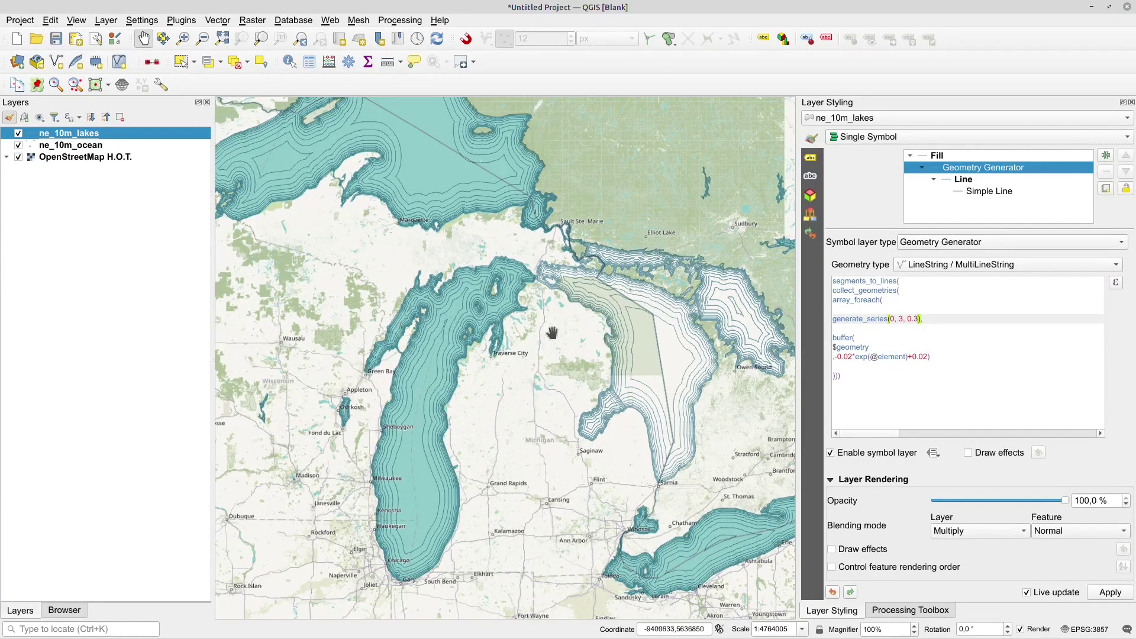
left_click_drag(565, 349, 556, 352)
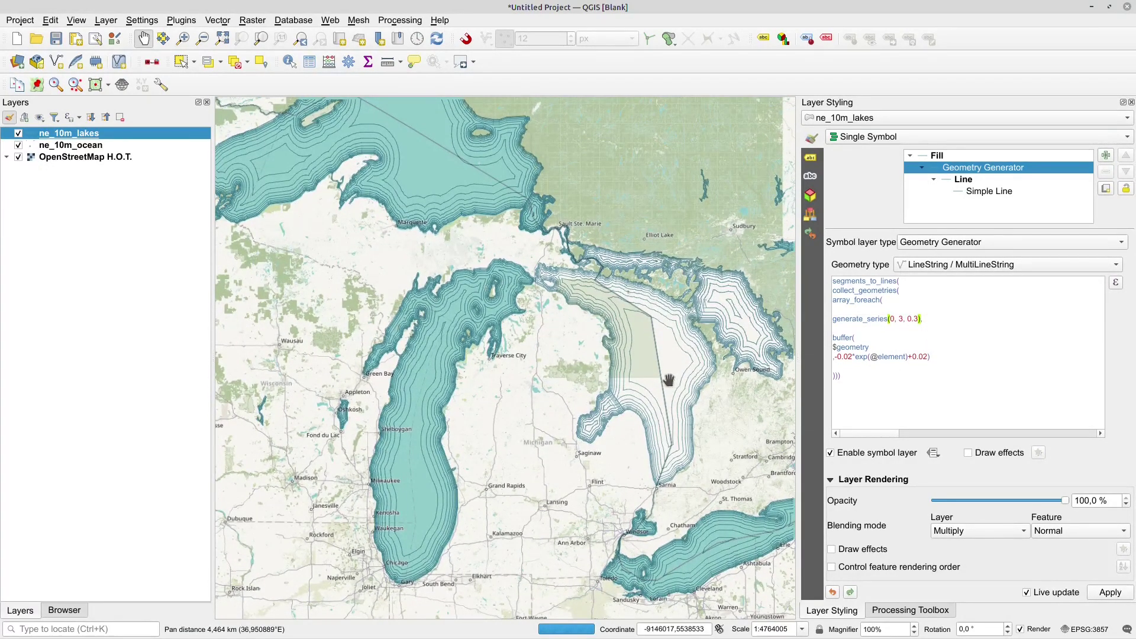
left_click_drag(574, 429, 552, 408)
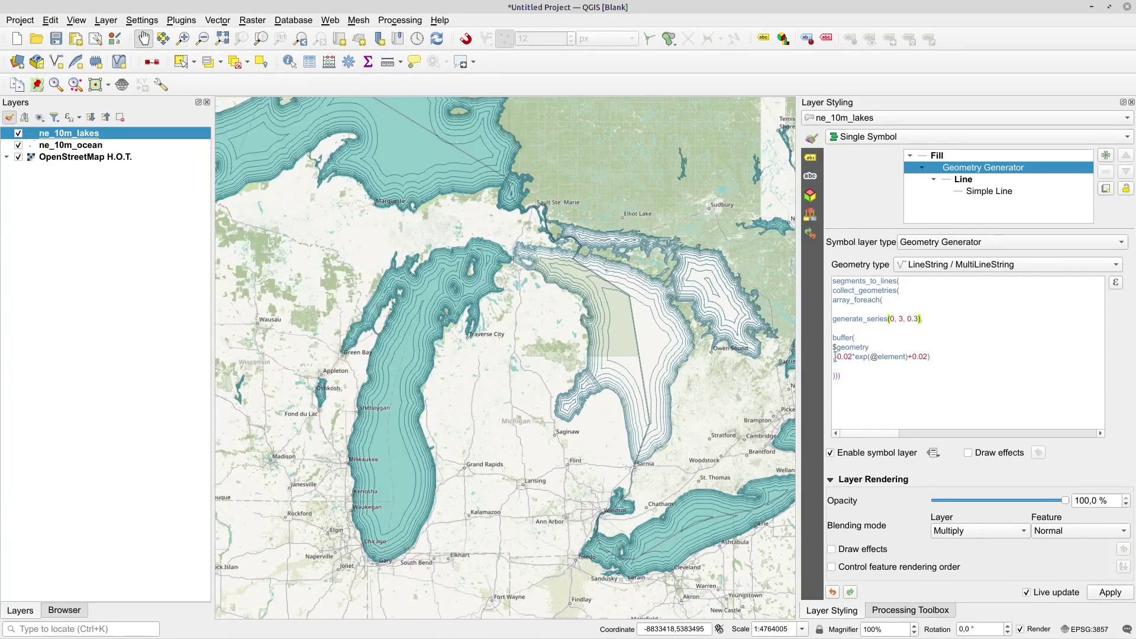
left_click_drag(832, 357, 931, 356)
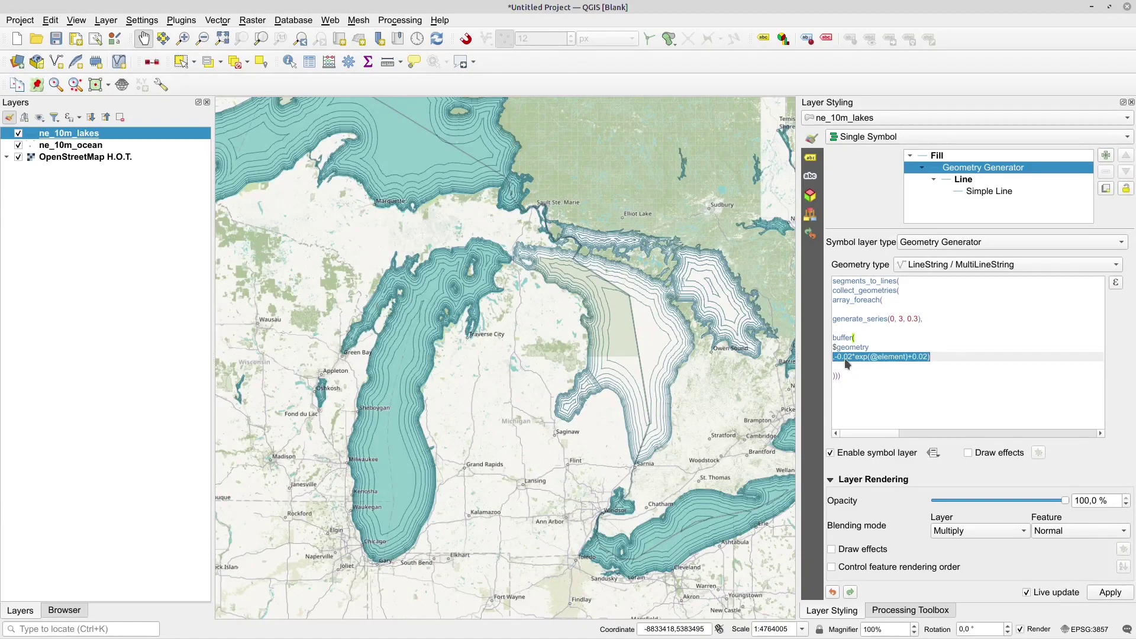
left_click(934, 358)
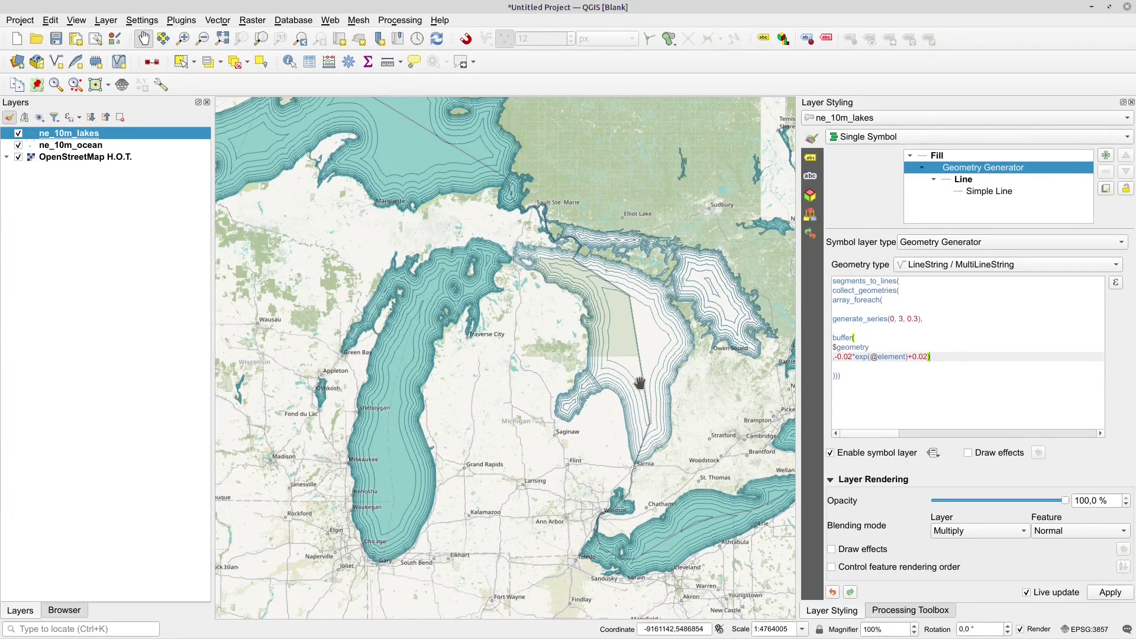
Inspect the spacing of the buffer lines across the Great Lakes and the dotted Atlantic coast at several scales.
left_click_drag(705, 401, 551, 353)
scroll(572, 367, "down", 2)
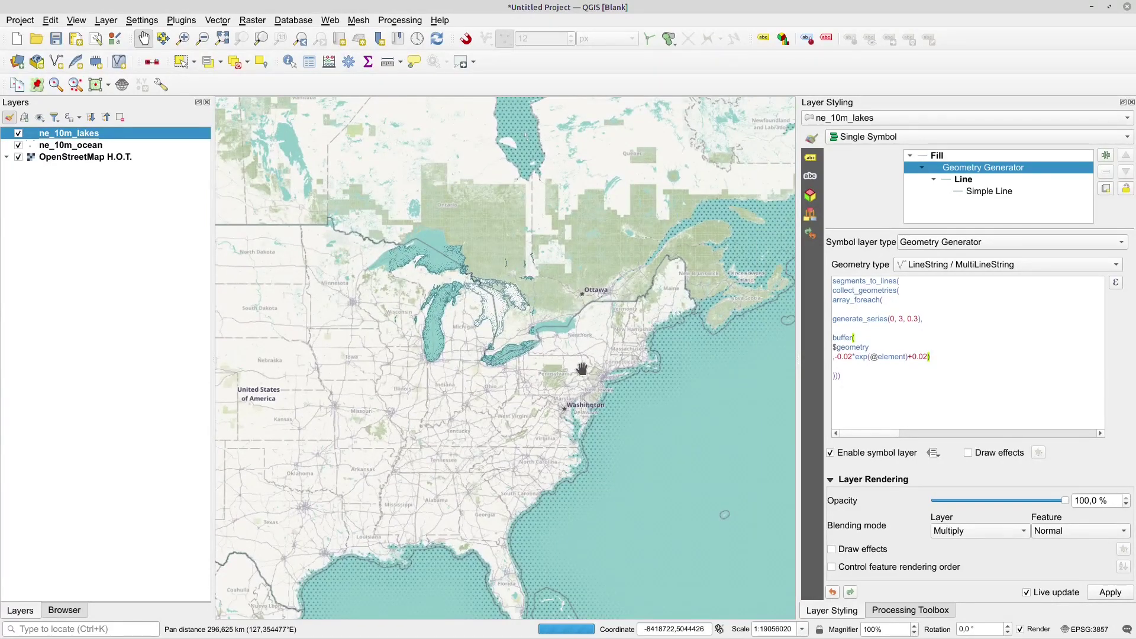
scroll(568, 369, "up", 1)
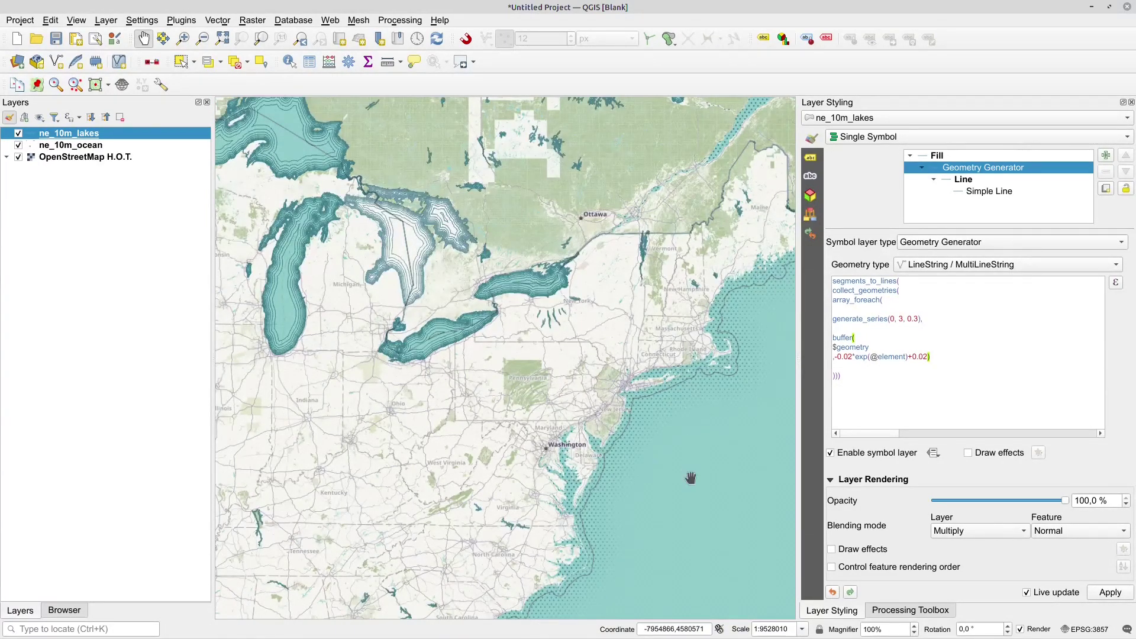
left_click_drag(658, 430, 629, 419)
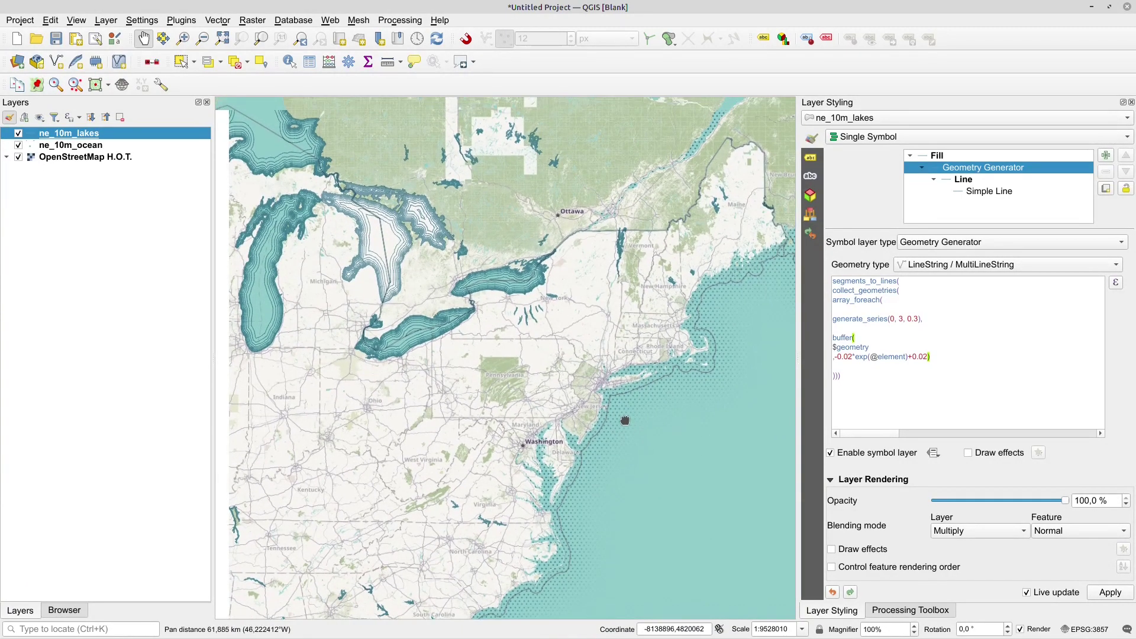
scroll(516, 355, "up", 1)
scroll(500, 337, "up", 1)
scroll(500, 337, "down", 1)
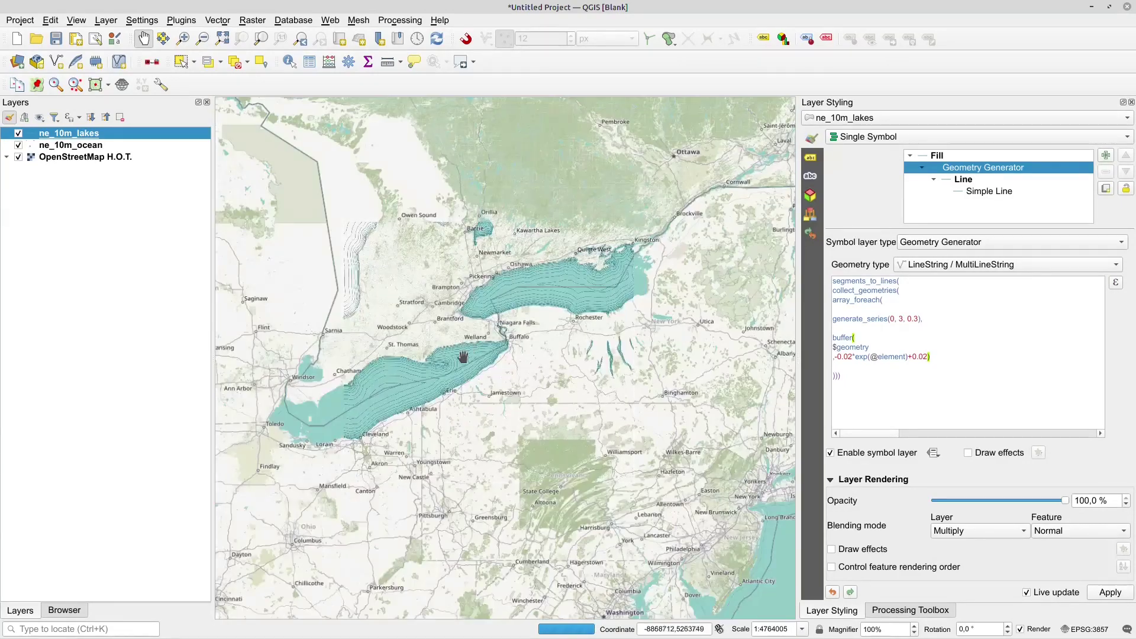
left_click_drag(463, 358, 573, 360)
left_click_drag(438, 314, 603, 347)
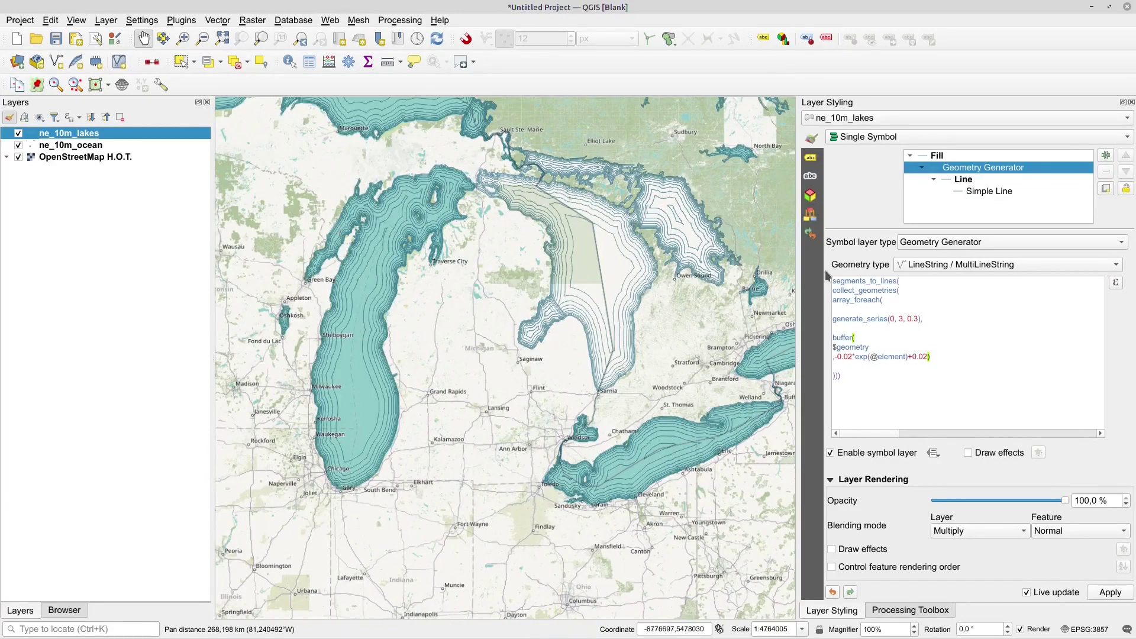
left_click_drag(382, 313, 492, 337)
scroll(395, 322, "up", 1)
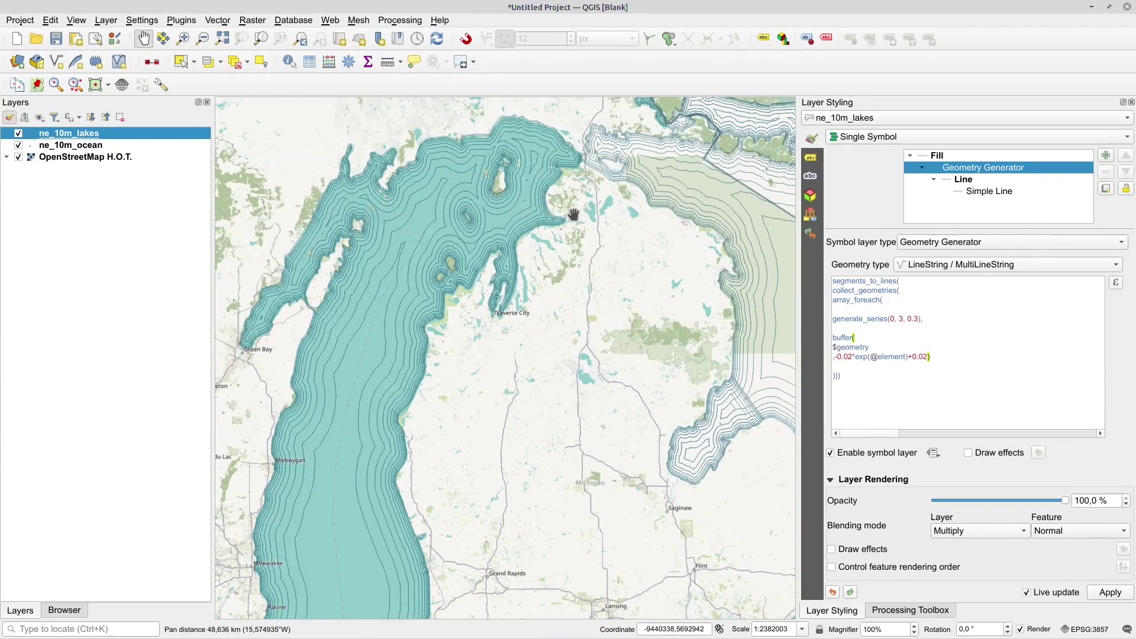
scroll(458, 251, "down", 1)
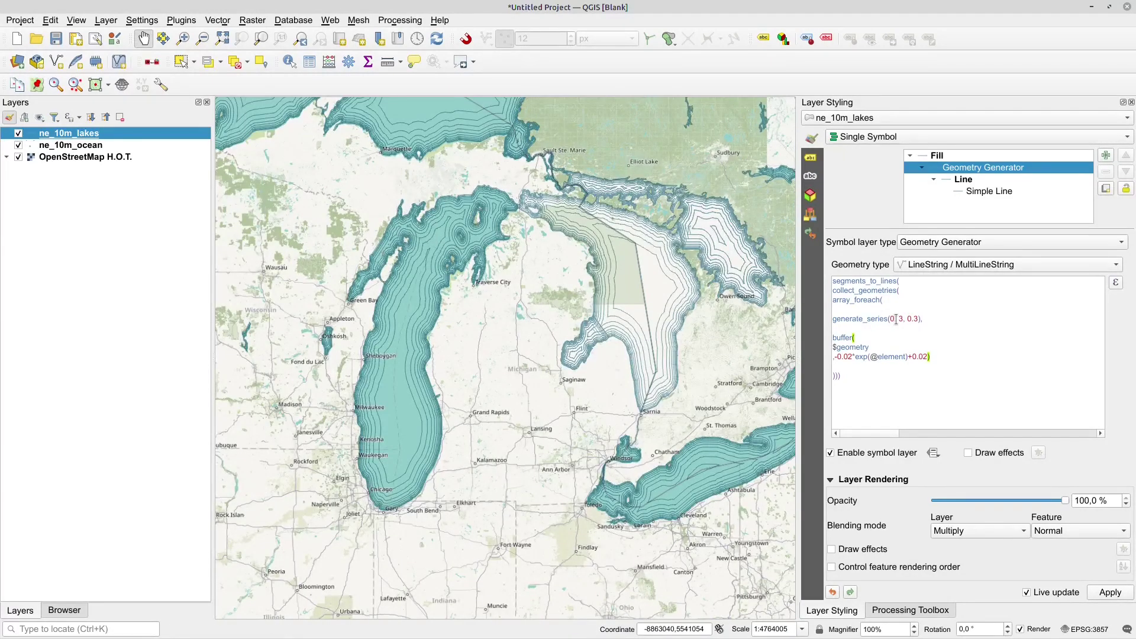
double_click(901, 319)
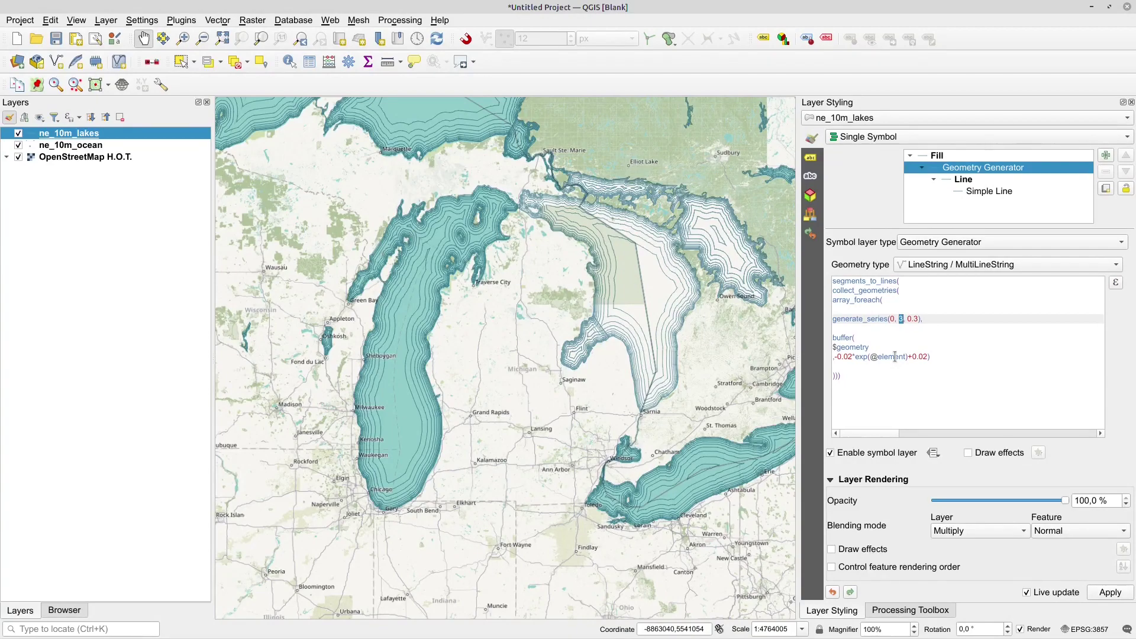
type("4")
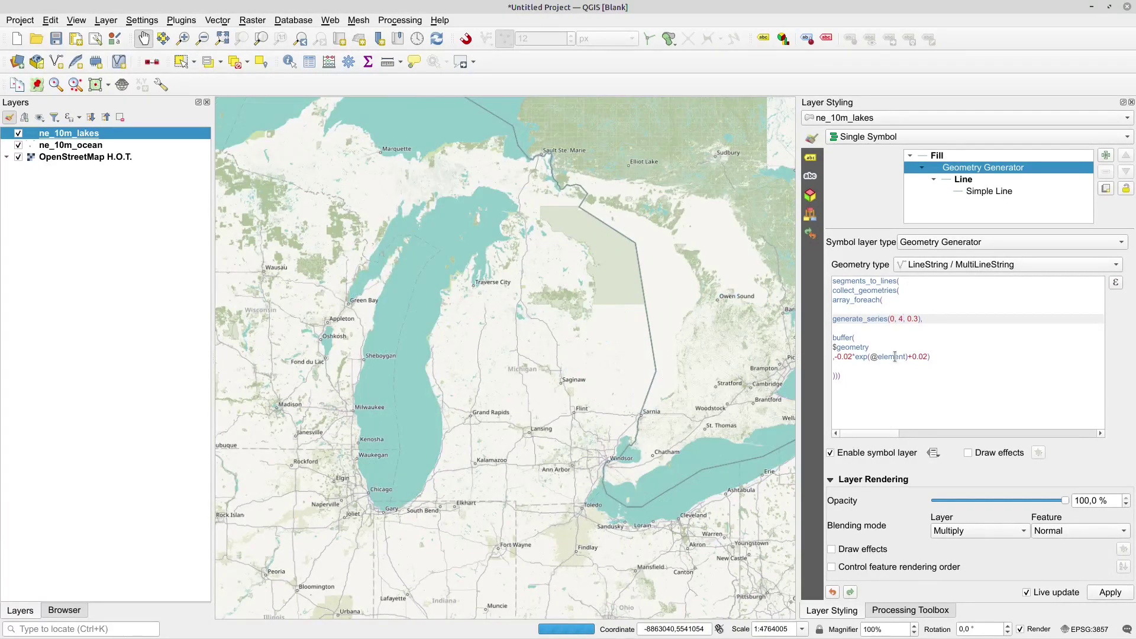
double_click(849, 356)
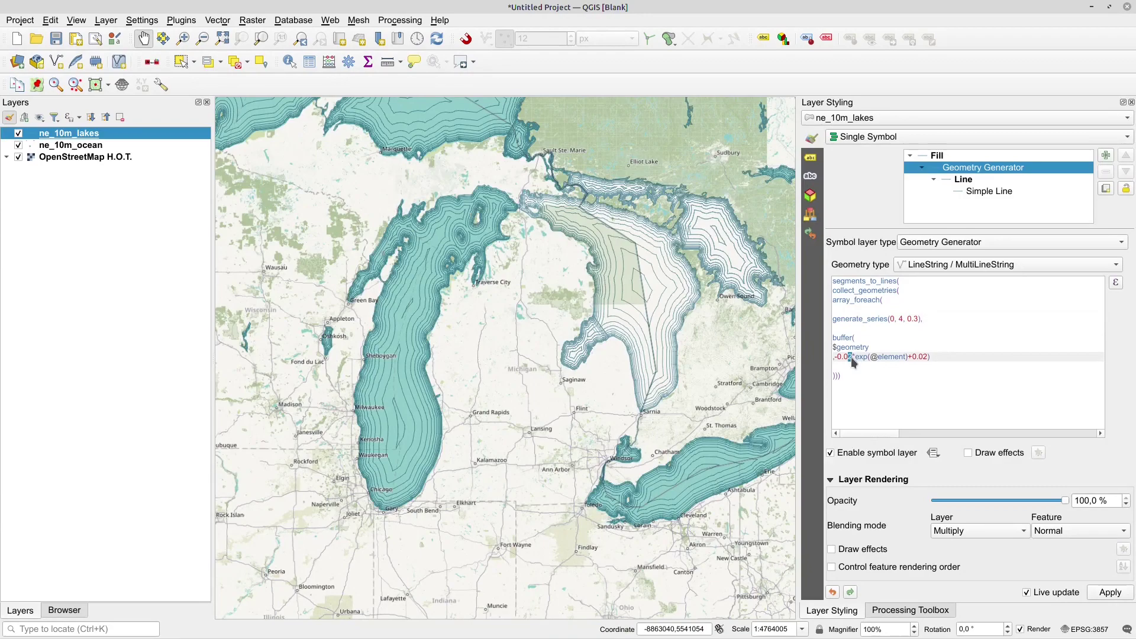
type("01")
key("Delete")
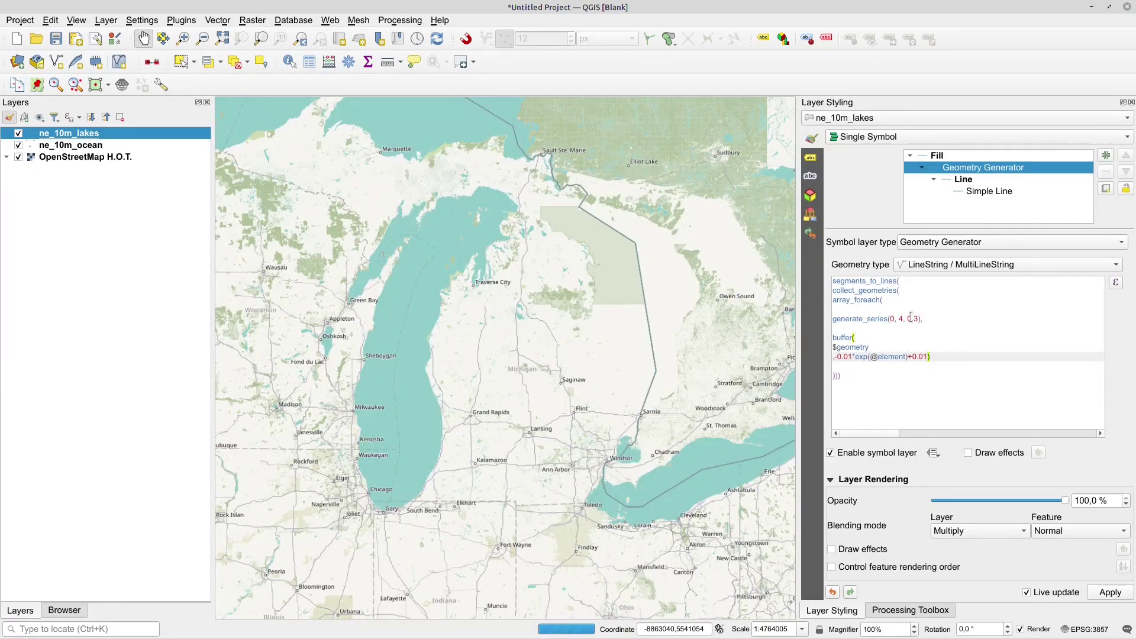
Clear the symbol filter for the geometry generator's Line symbol and try the Pencil preset on it.
left_click(975, 182)
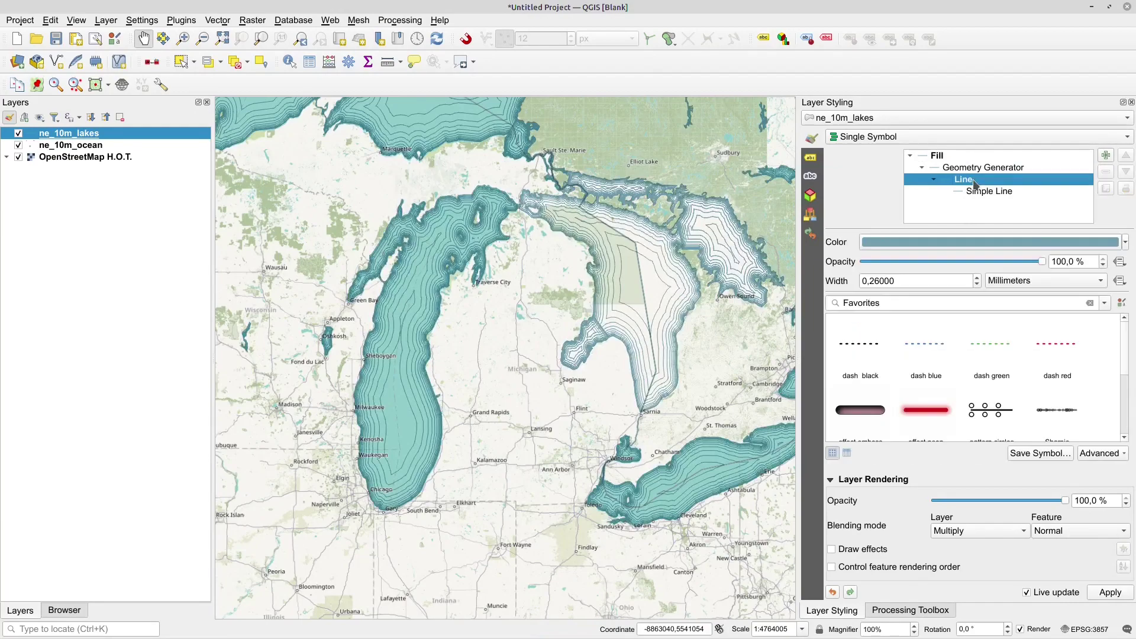
left_click(1107, 304)
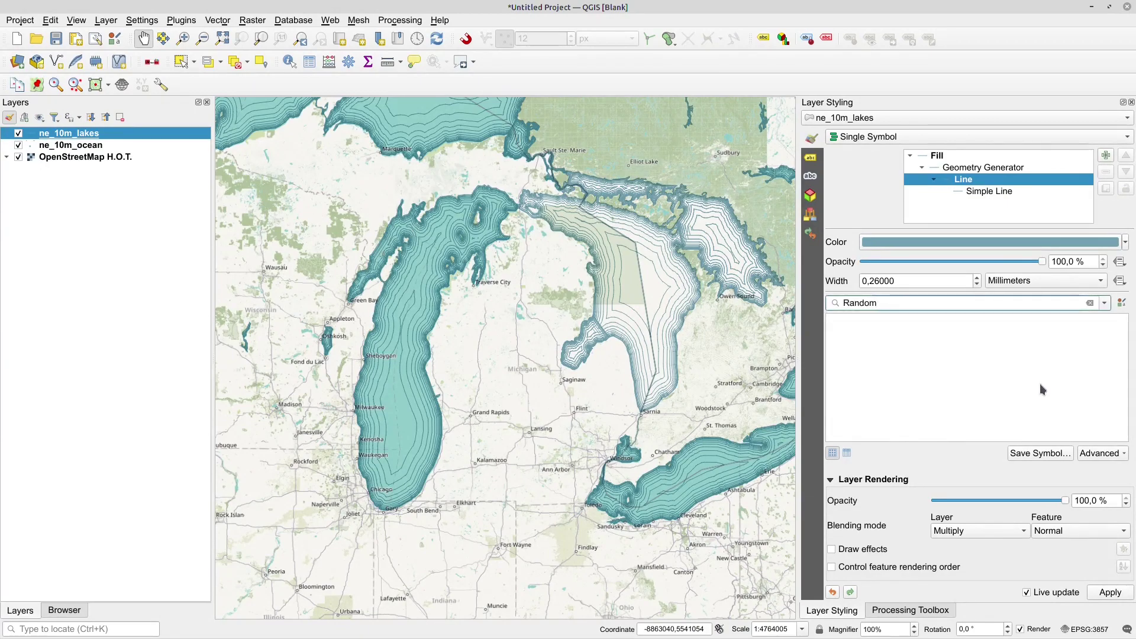
left_click(1090, 303)
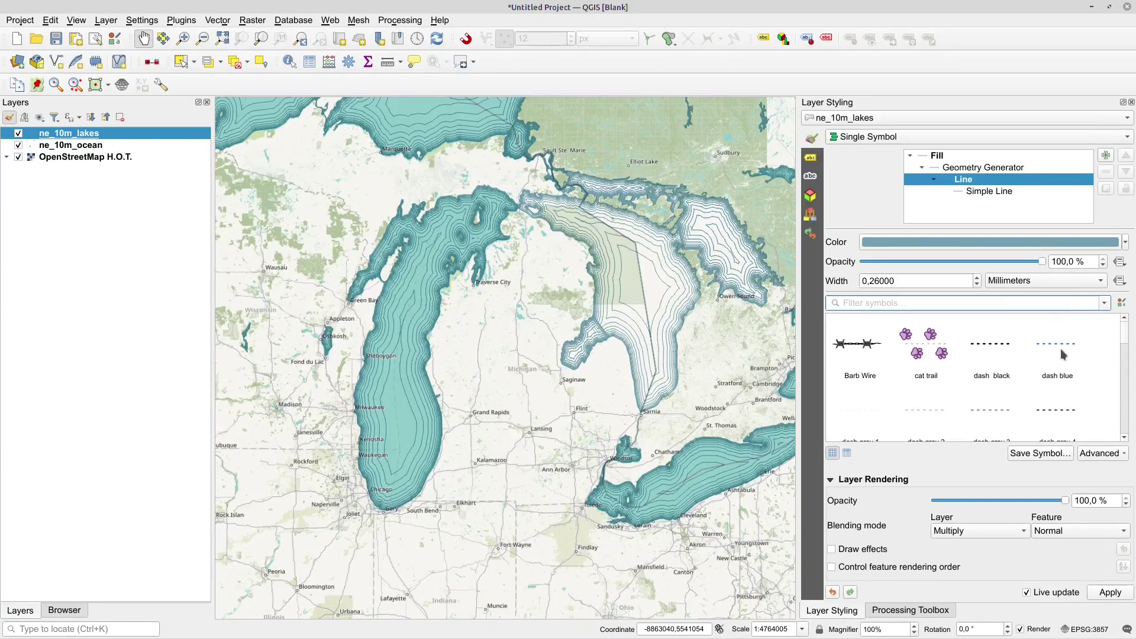
scroll(1028, 360, "down", 5)
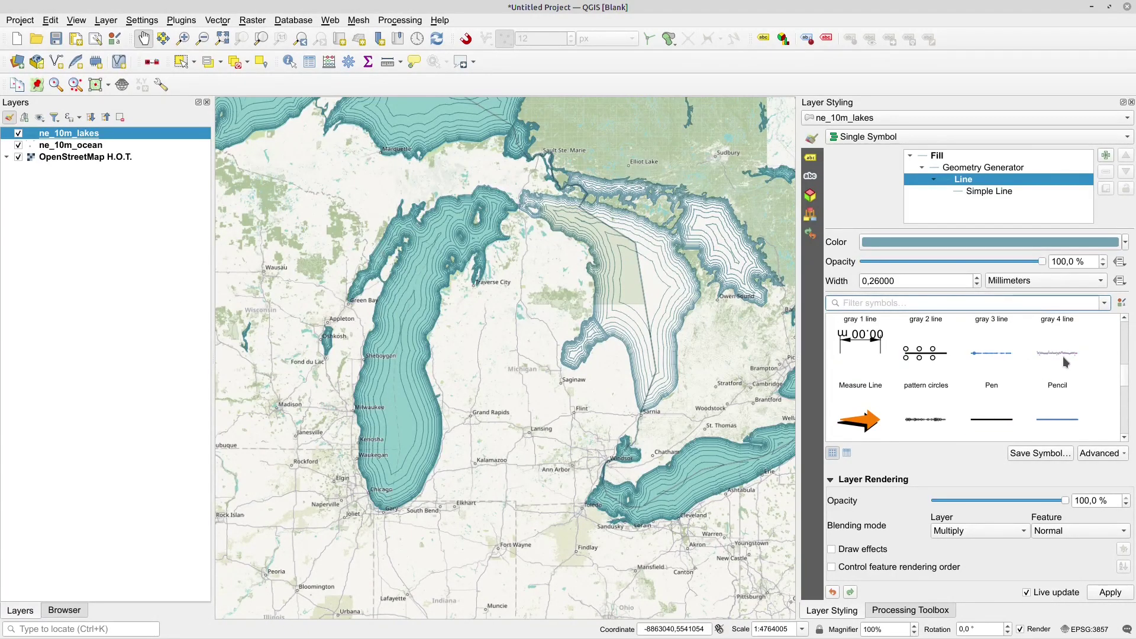
left_click(1062, 356)
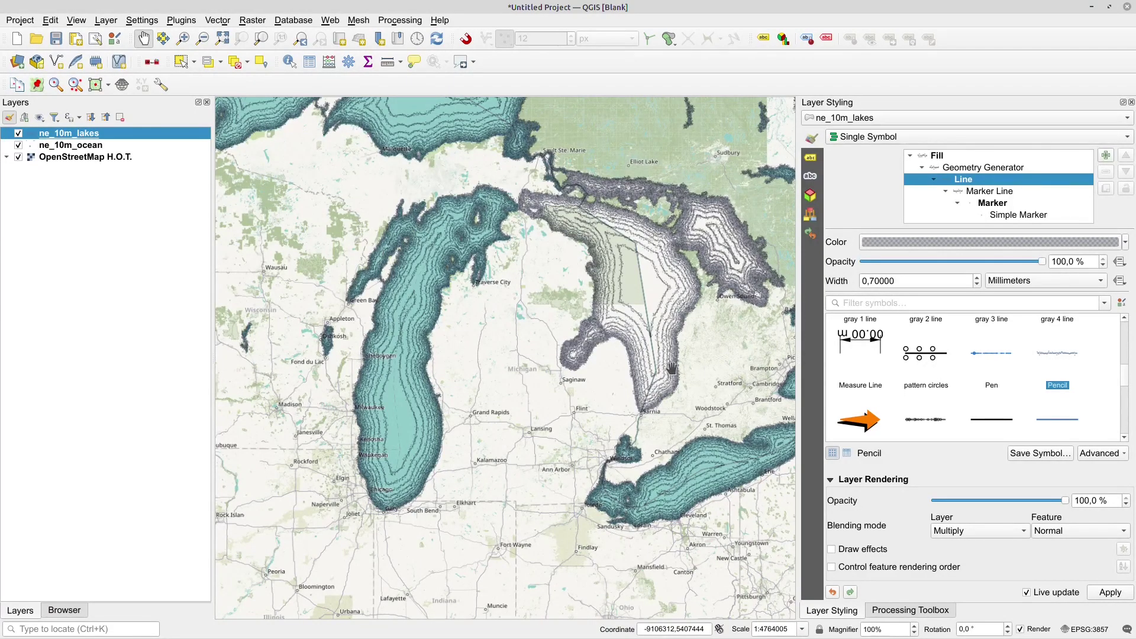
Apply the Pen preset to the lake buffer lines and check it around Lake Michigan.
left_click(999, 358)
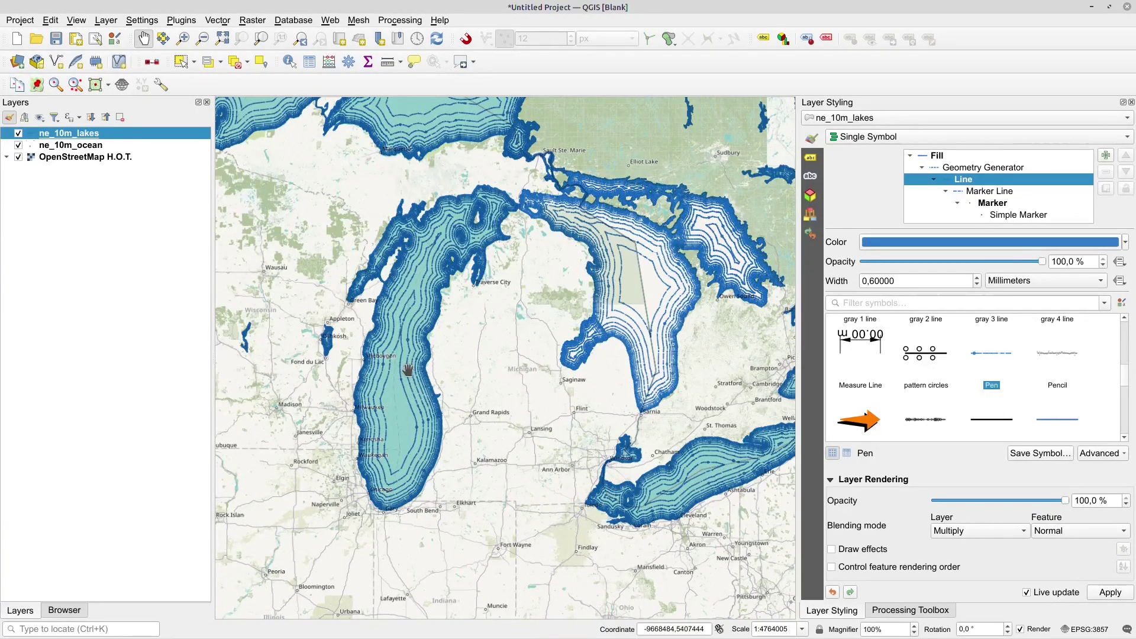
scroll(405, 359, "down", 1)
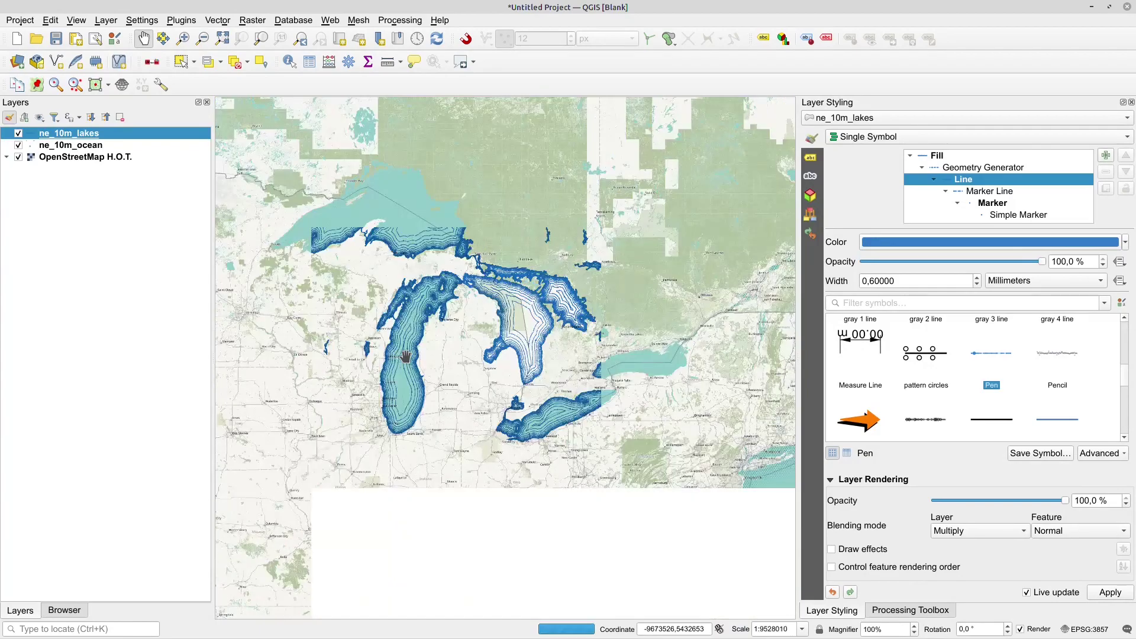
scroll(403, 360, "up", 2)
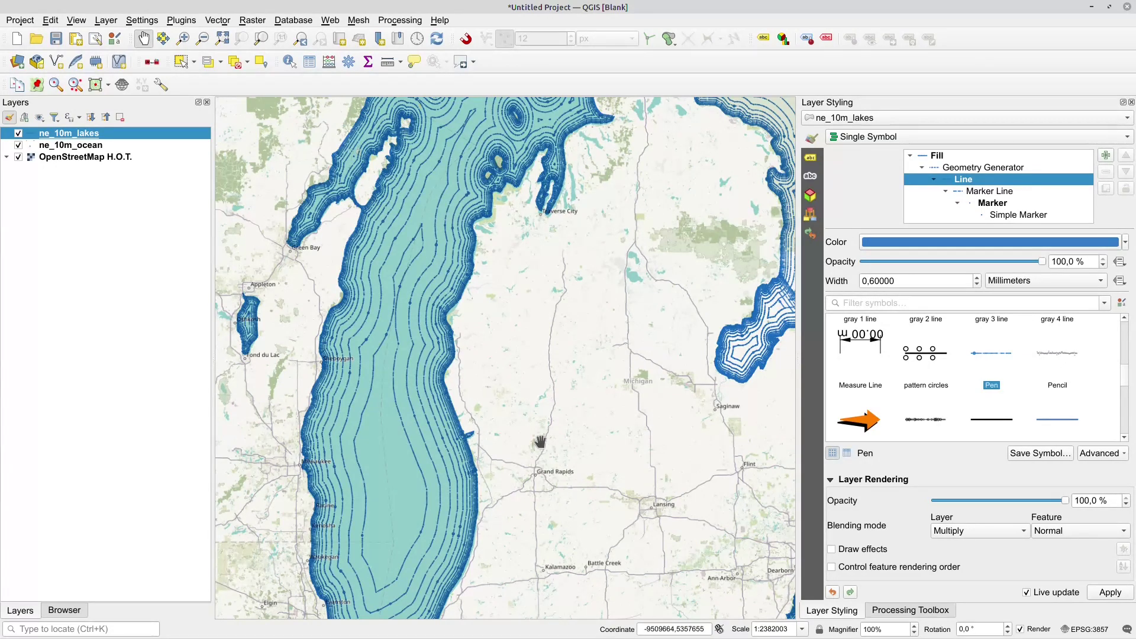
Switch to Firefox and open the Styles section of the QGIS Hub at plugins.qgis.org in a new tab.
key("alt+Tab")
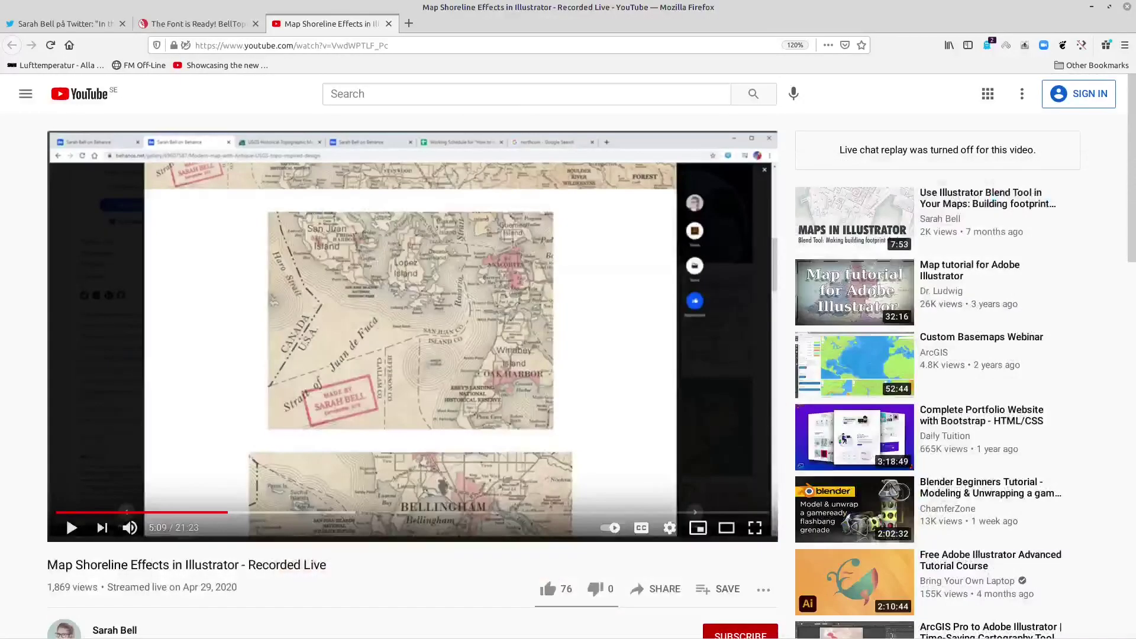
left_click(409, 24)
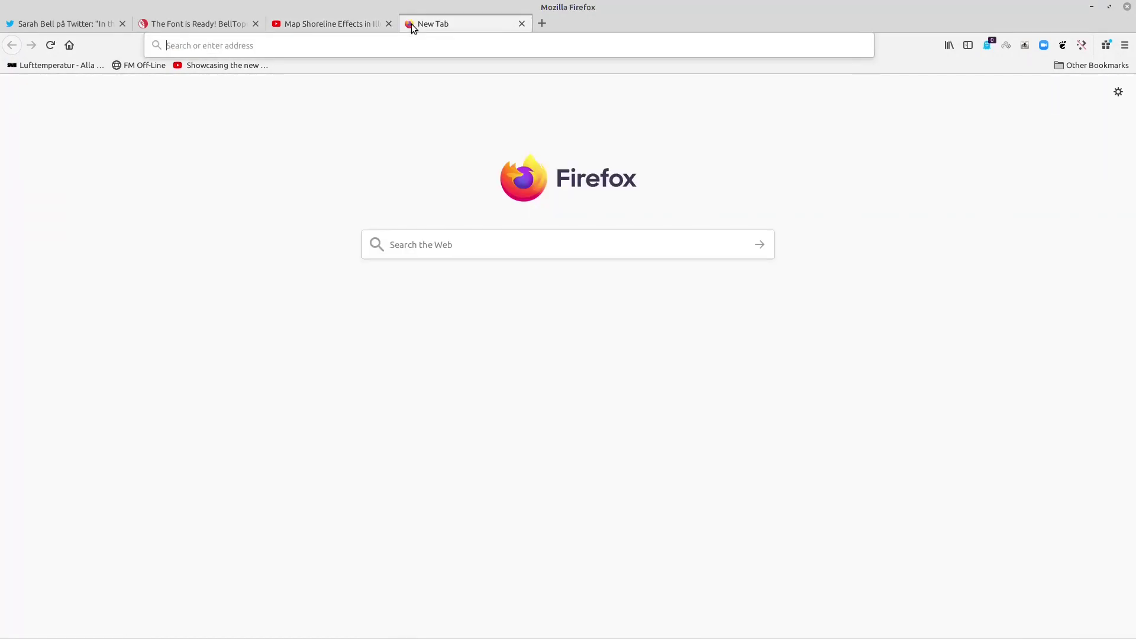
type("plugins.qgis.org/")
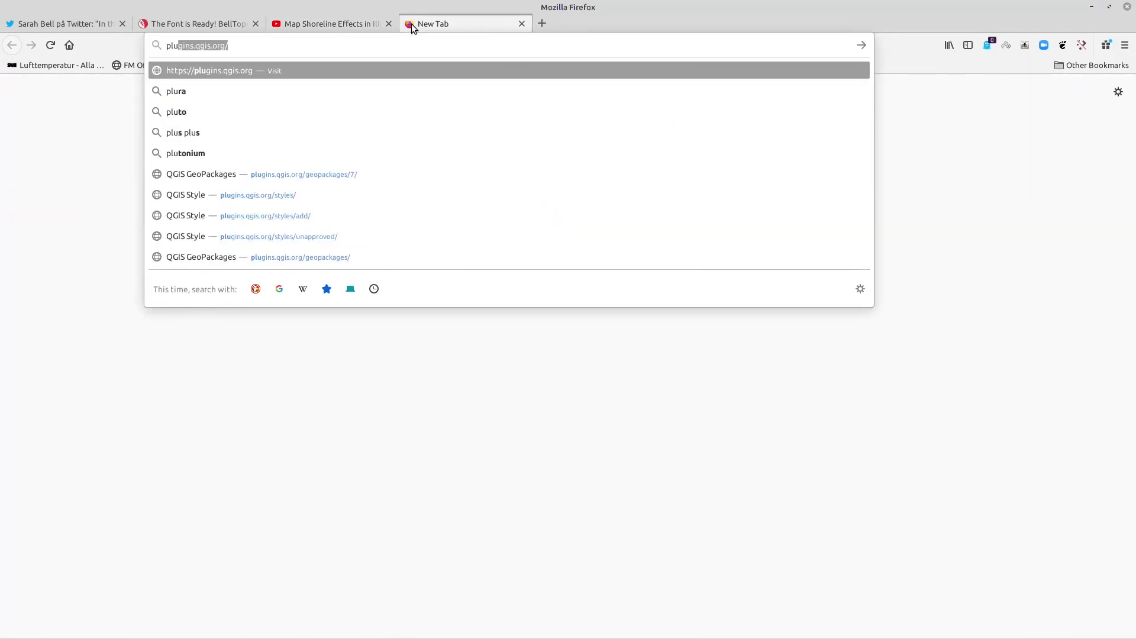
key("Return")
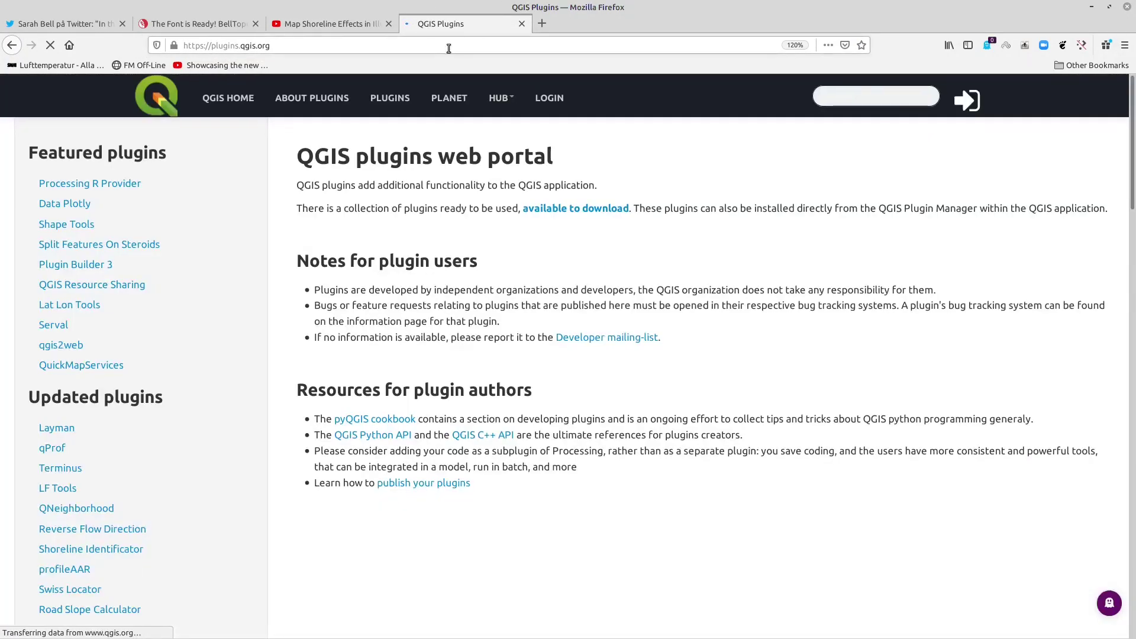
left_click(498, 101)
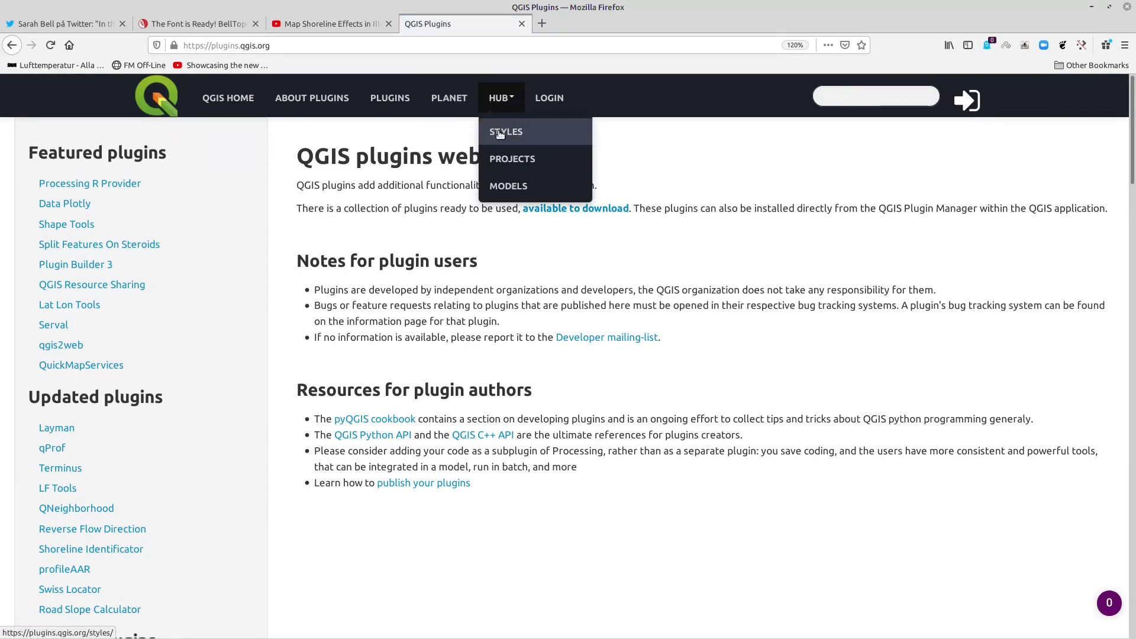
left_click(507, 133)
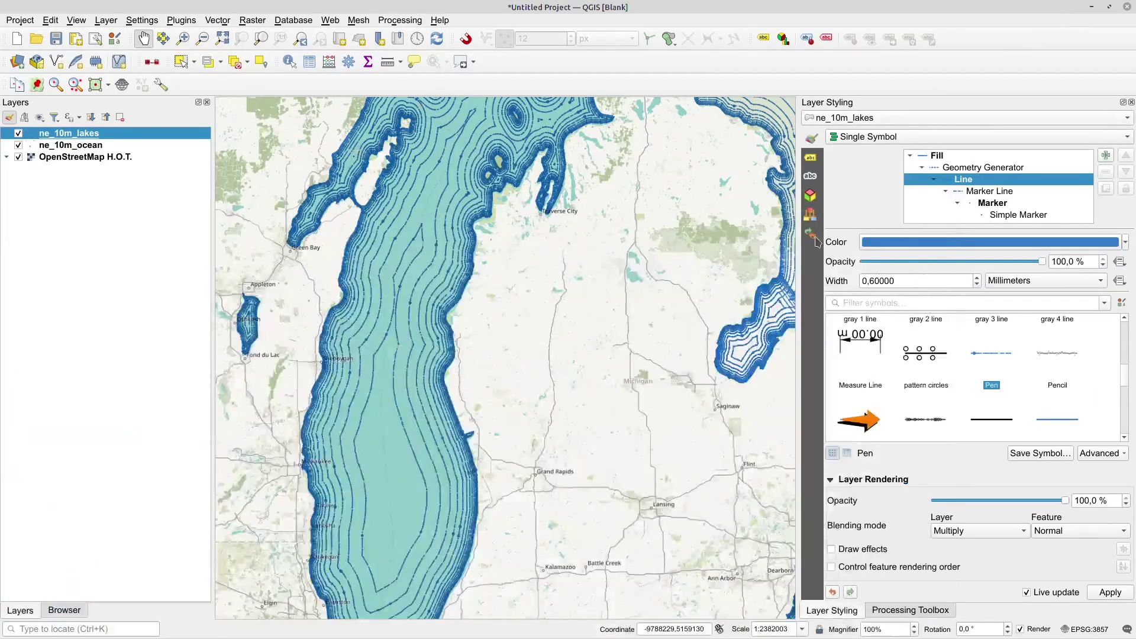
Return to QGIS, show the geometry generator expression and examine the Pen-styled lines towards the eastern Great Lakes.
left_click(1003, 170)
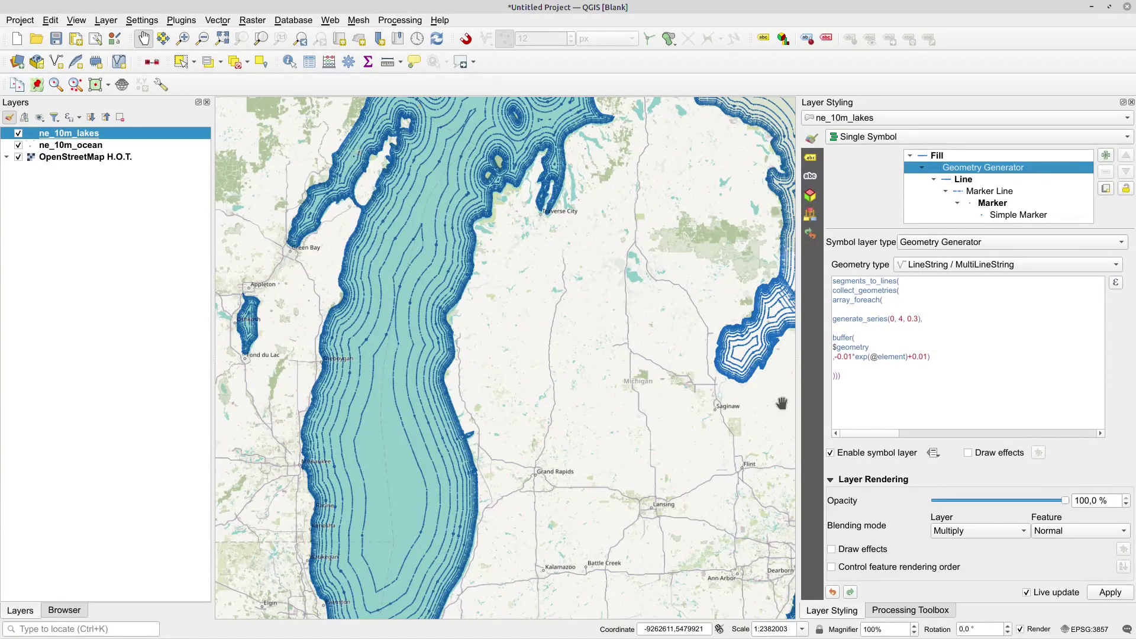
left_click_drag(660, 455, 452, 370)
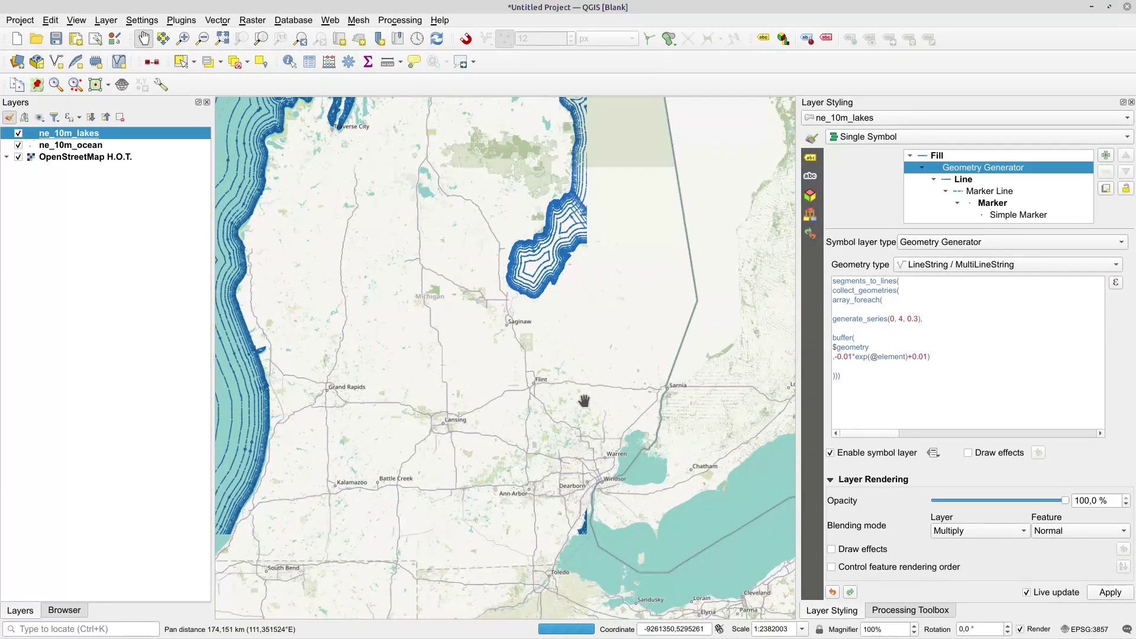
scroll(584, 401, "down", 1)
left_click_drag(578, 400, 505, 380)
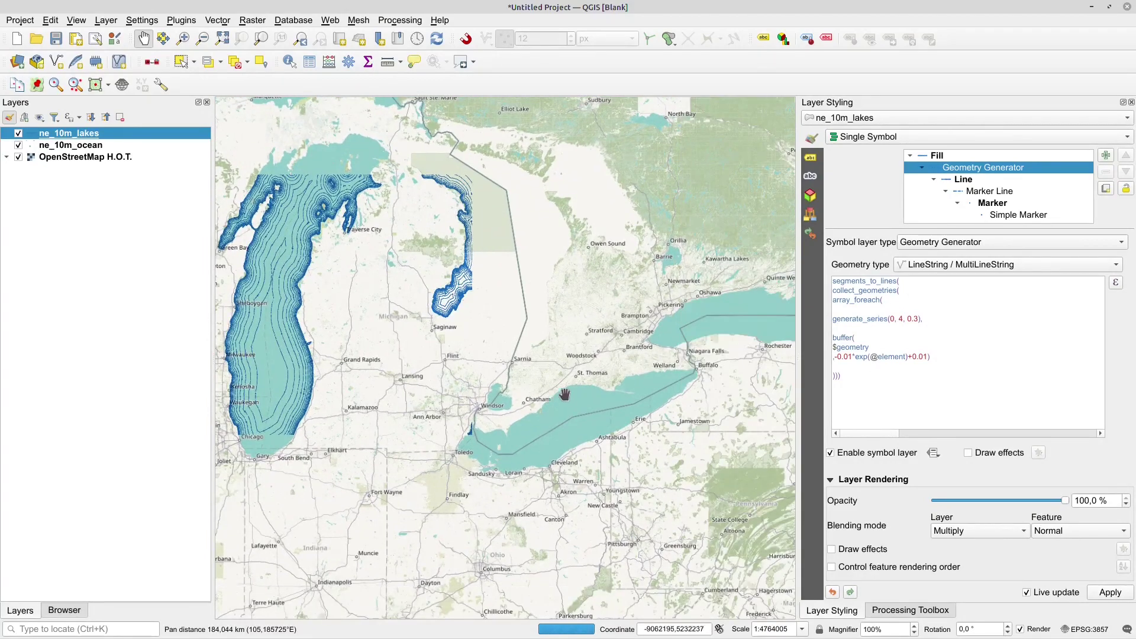
left_click_drag(525, 462, 420, 366)
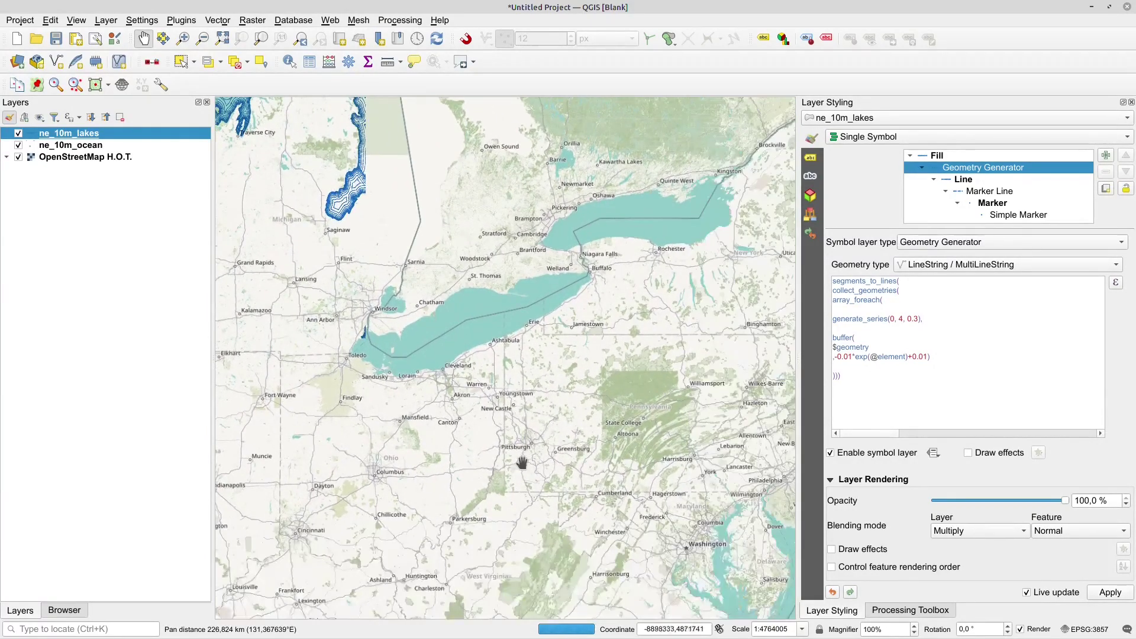